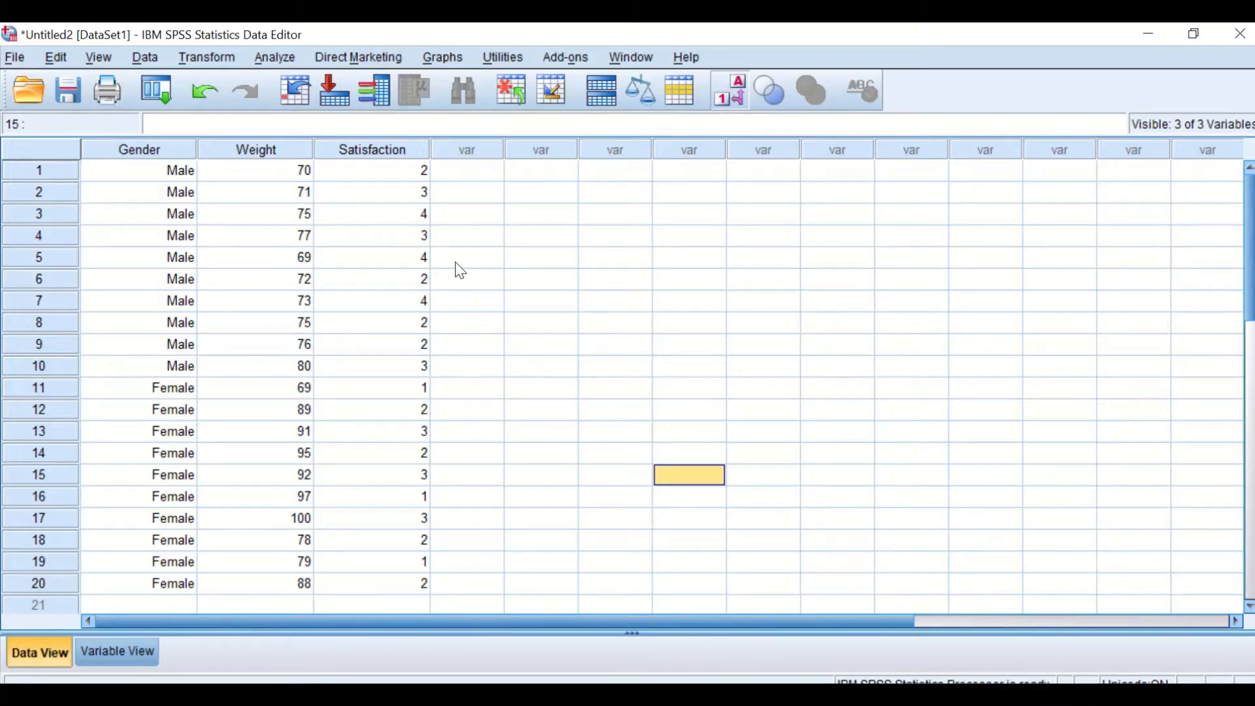
Open the legacy nonparametric test for 2 independent samples and reset its settings to the defaults.
left_click(281, 54)
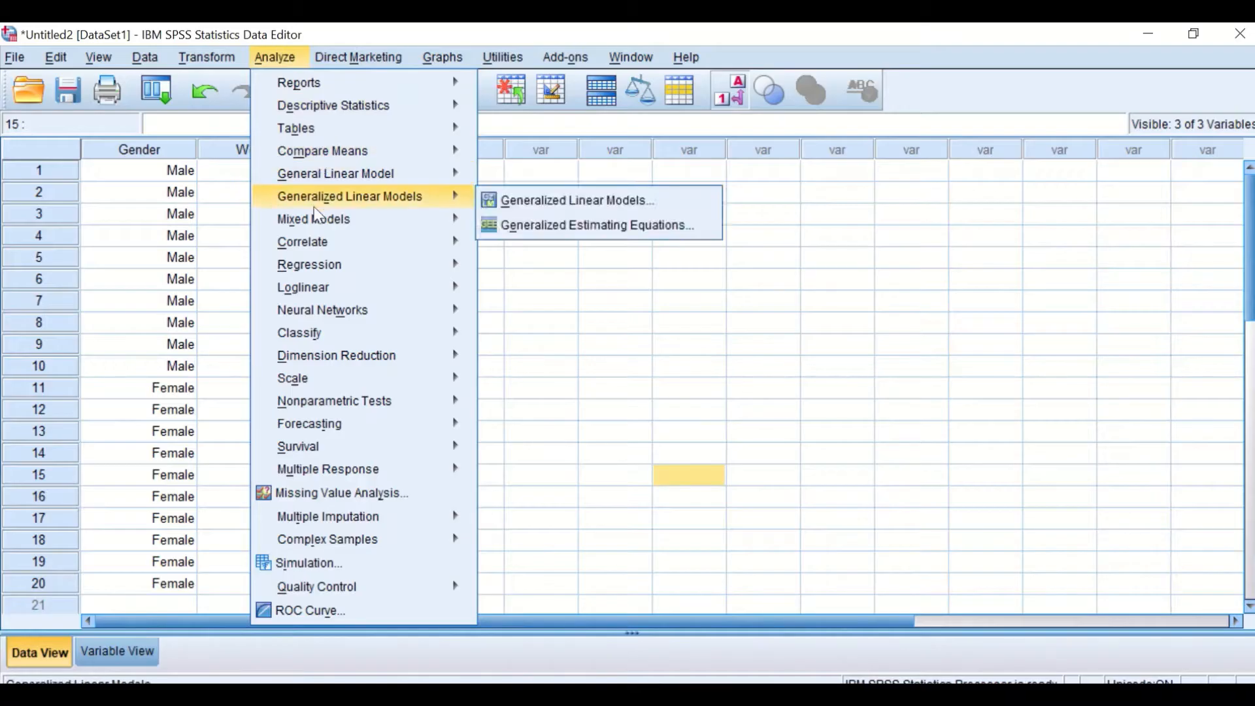
mouse_move(307, 409)
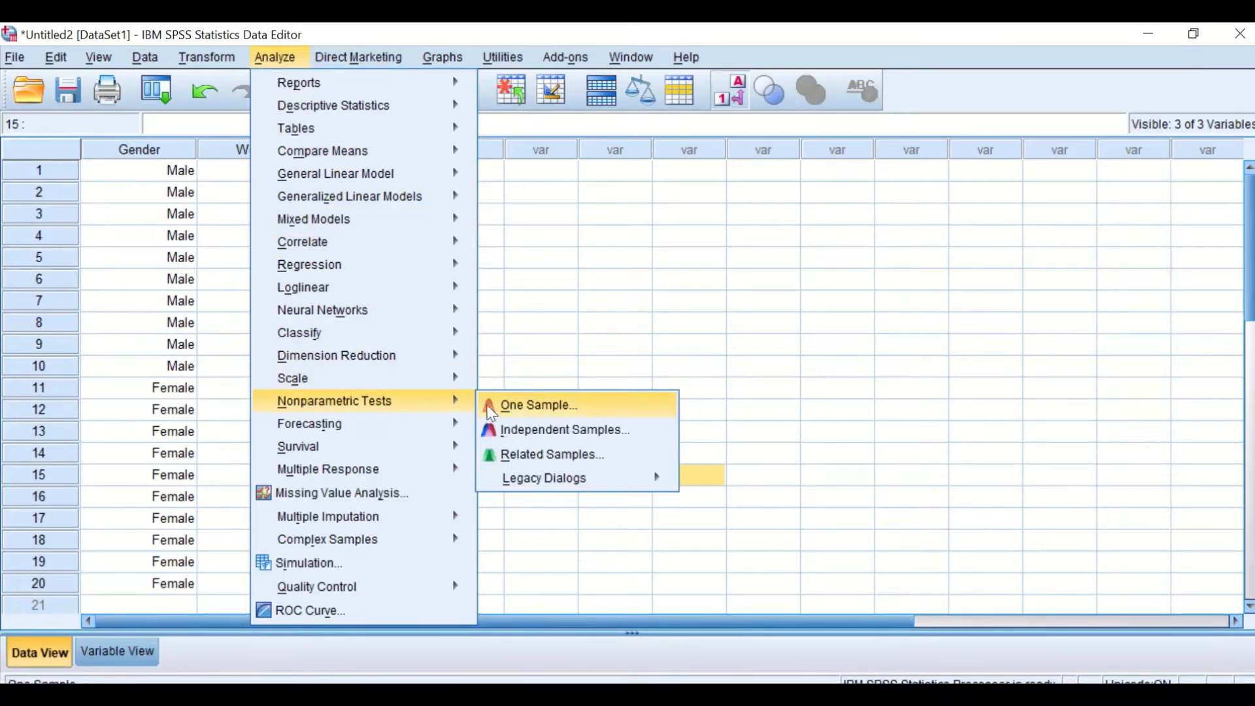
mouse_move(586, 496)
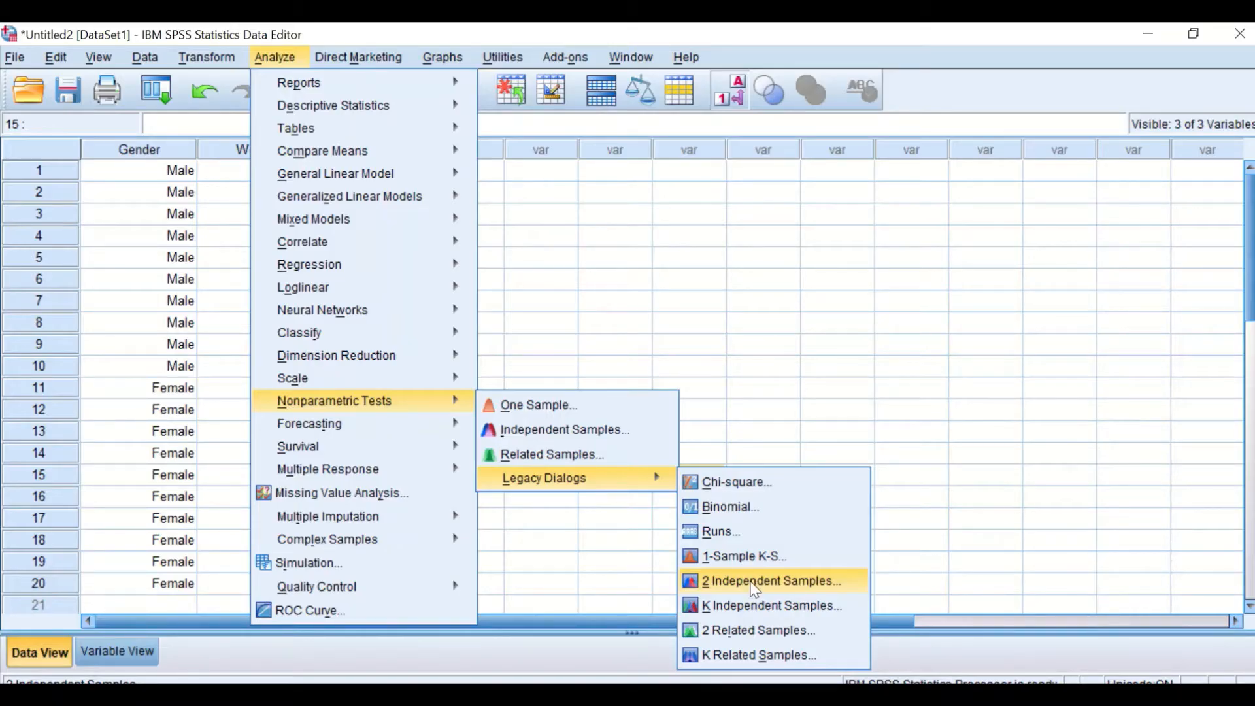
left_click(755, 585)
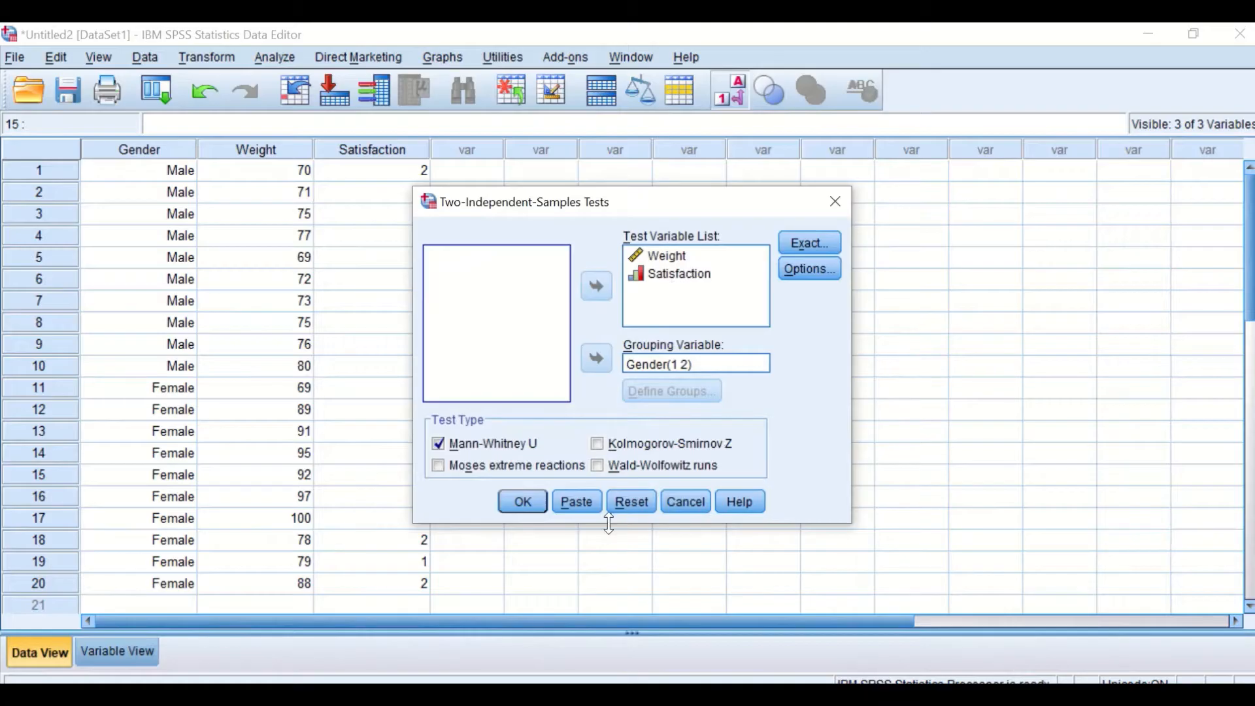
left_click(629, 505)
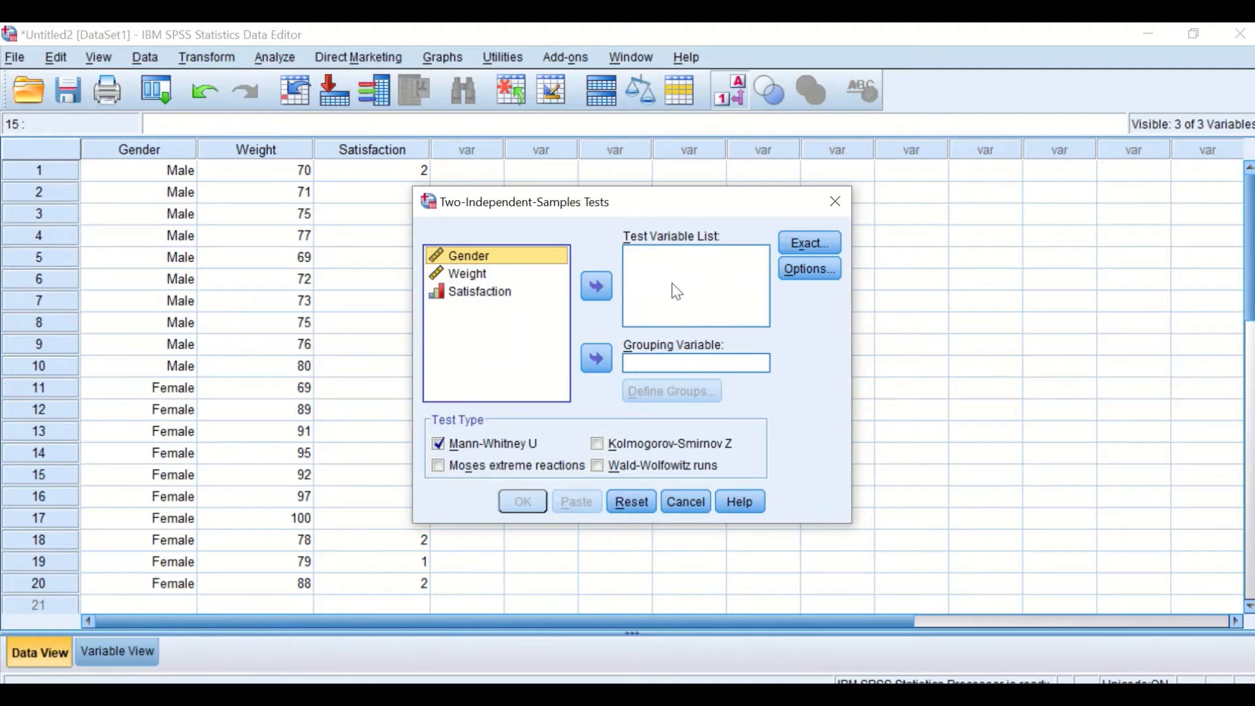
Add Weight and Satisfaction as the test variables of the two-independent-samples test.
left_click(461, 272)
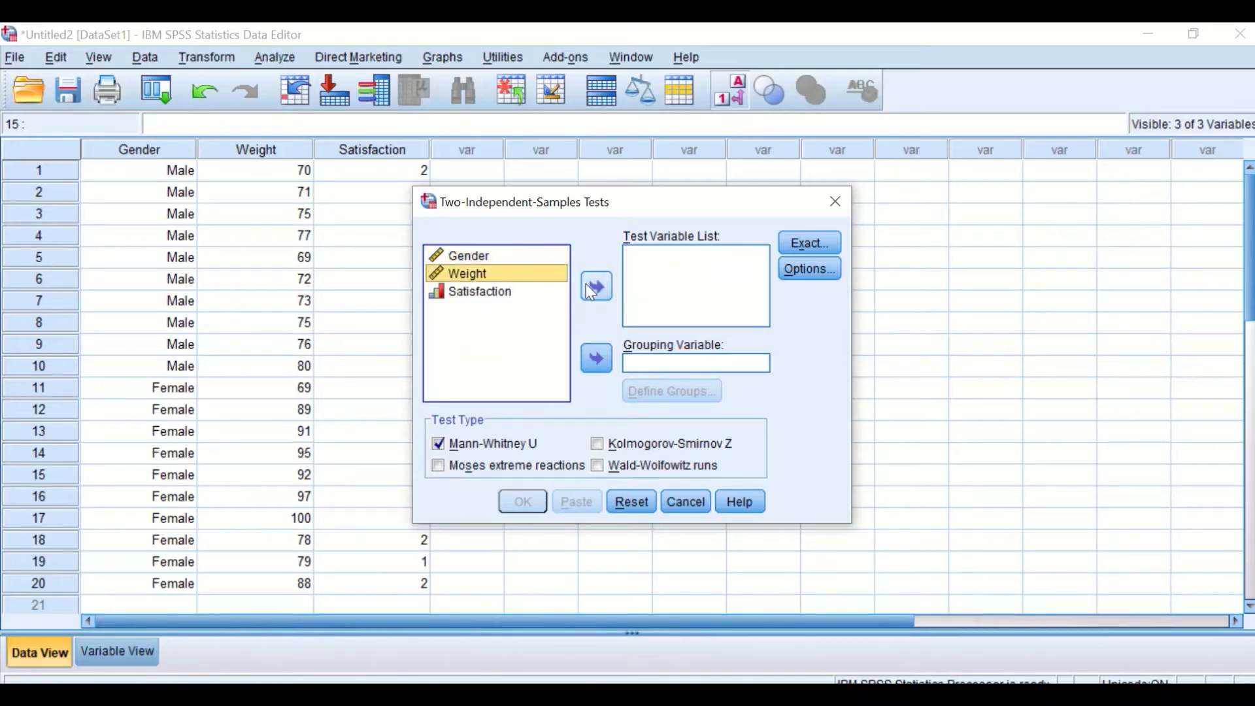
left_click(594, 286)
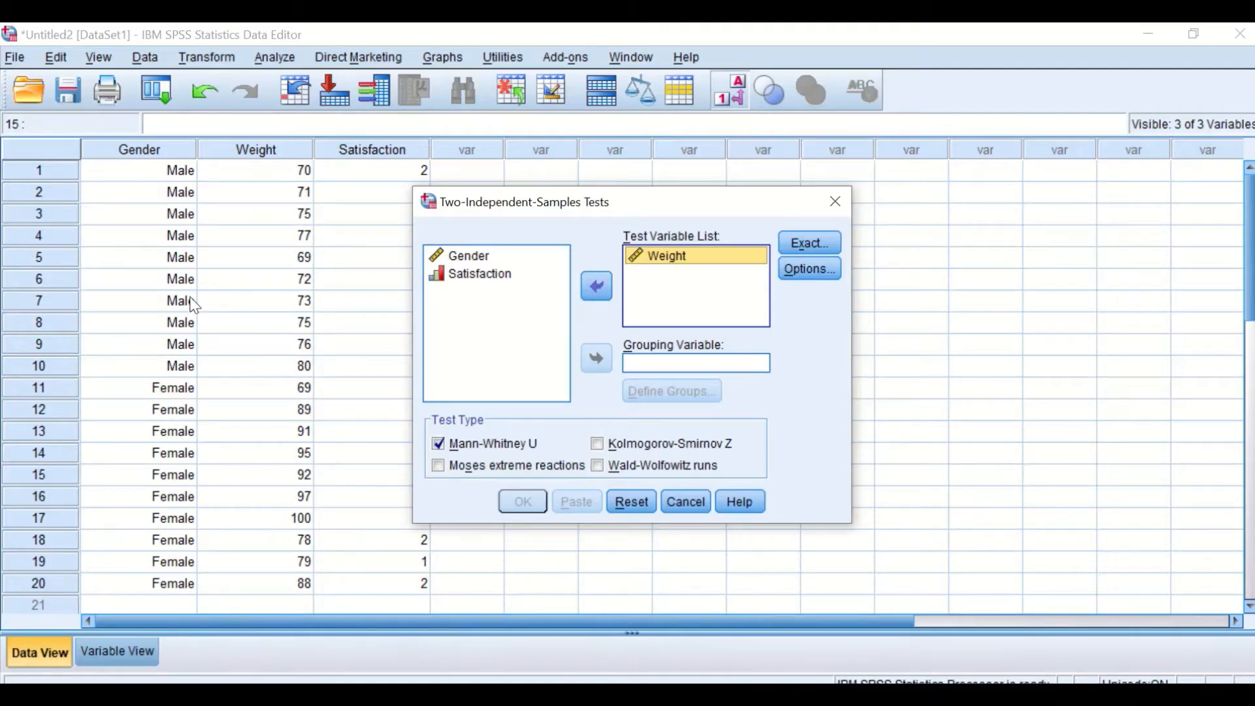
left_click(481, 275)
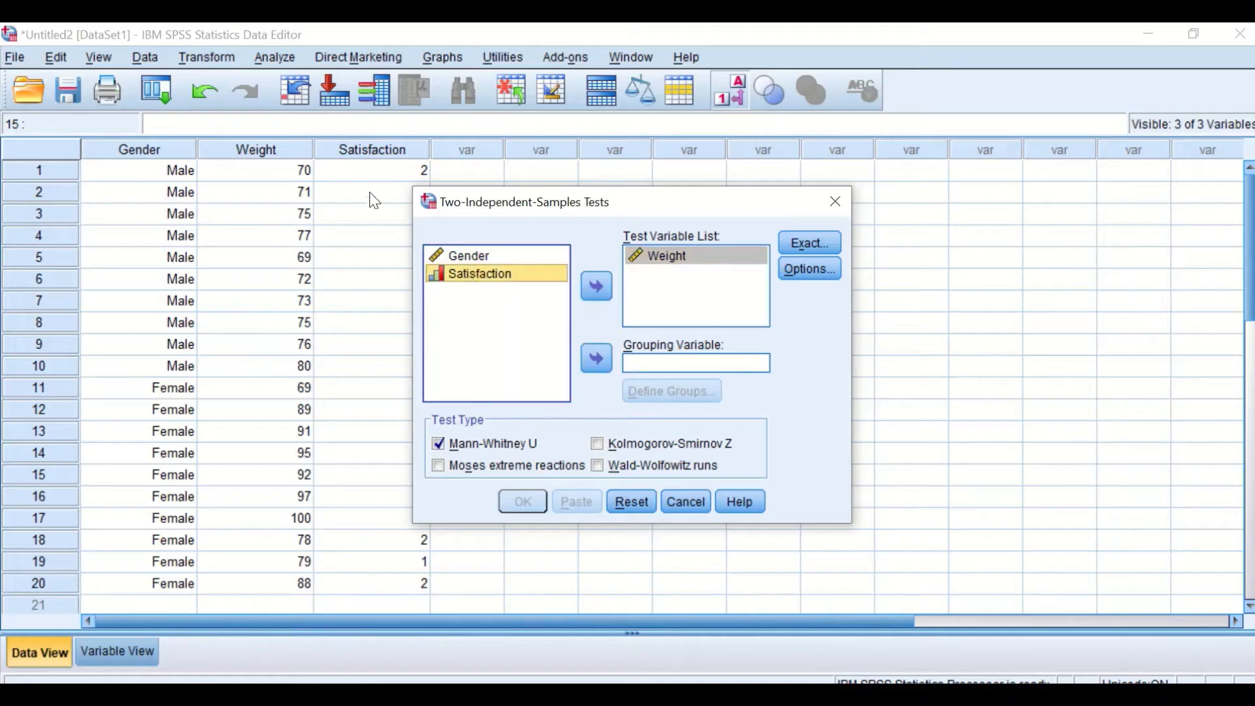
left_click(596, 285)
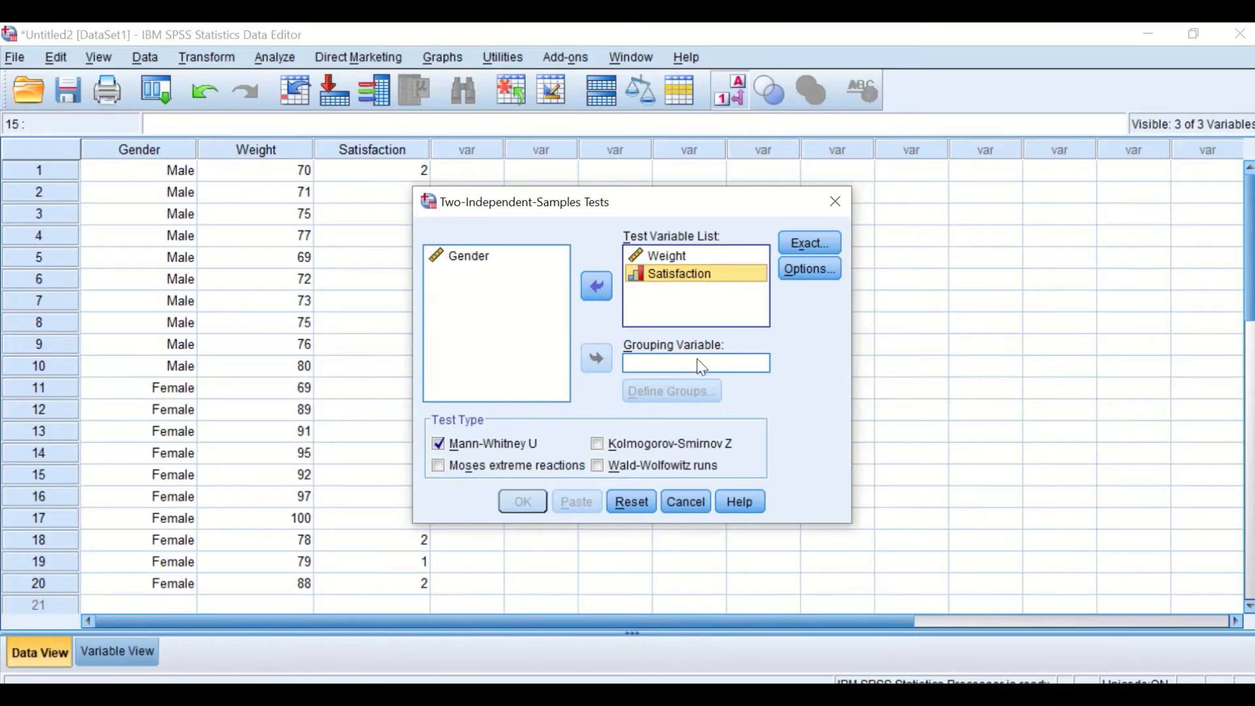
Assign Gender as the grouping variable and define its groups as 1 and 2.
left_click(470, 260)
left_click(469, 260)
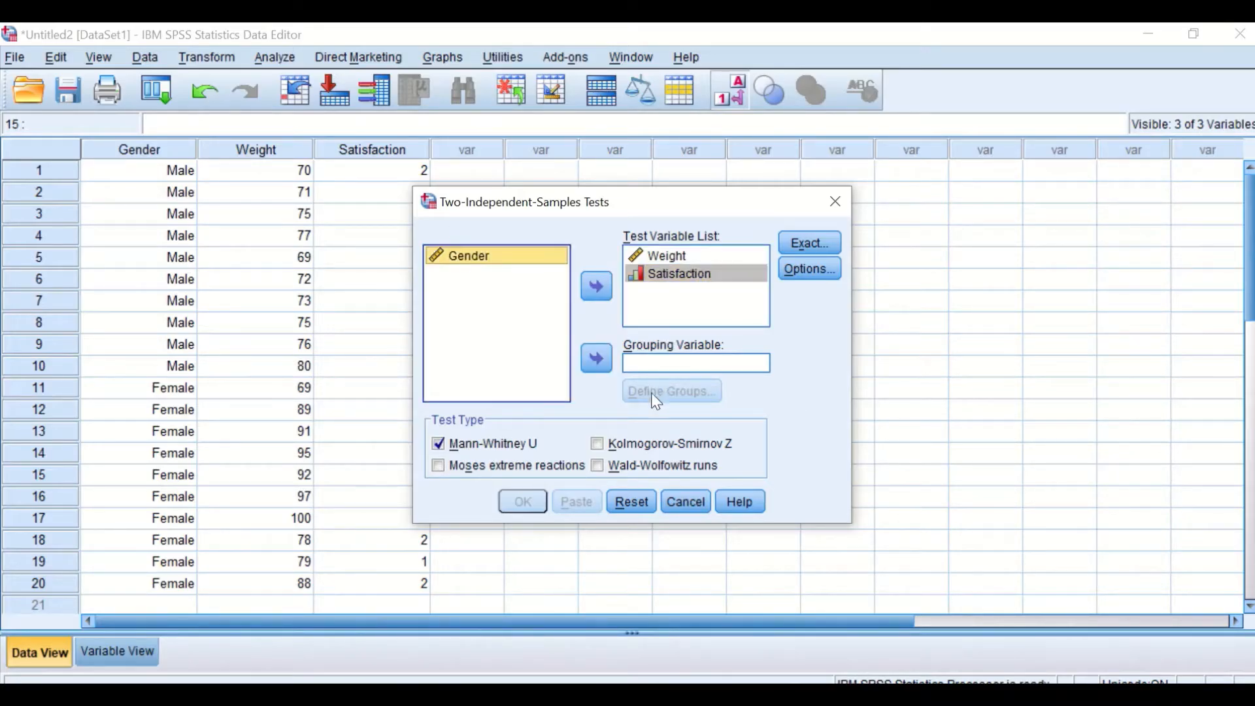
left_click(603, 363)
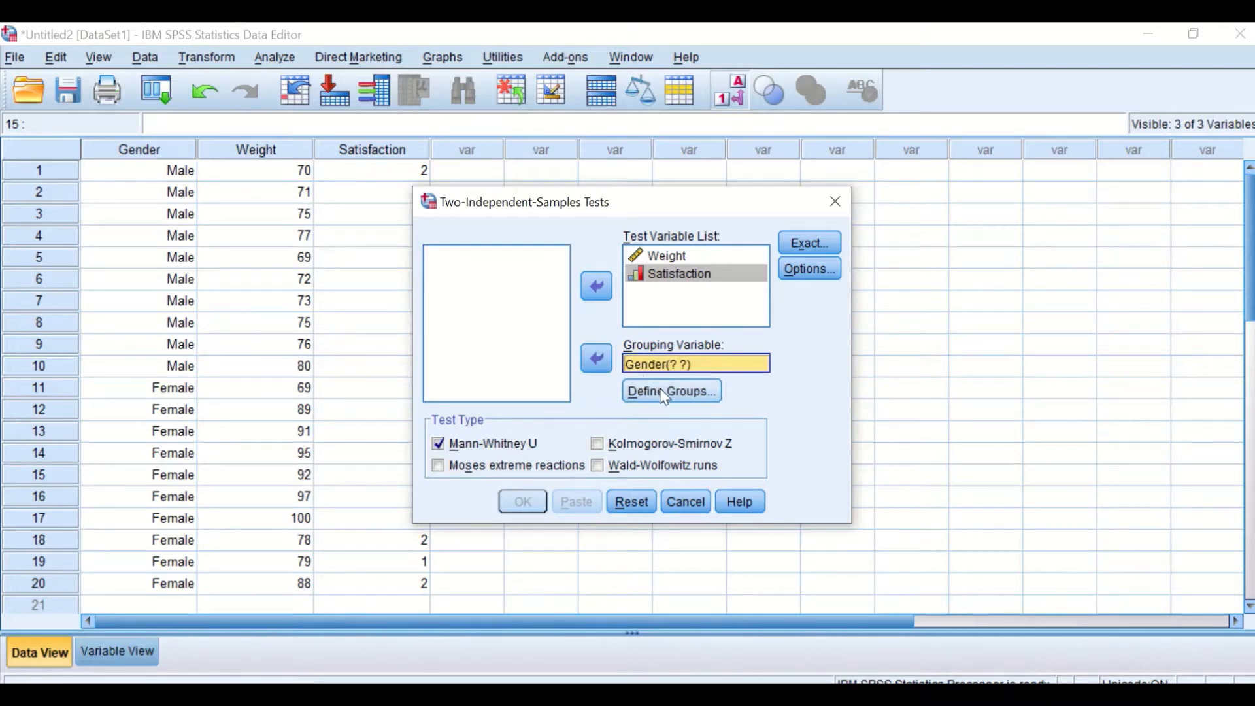
left_click(665, 395)
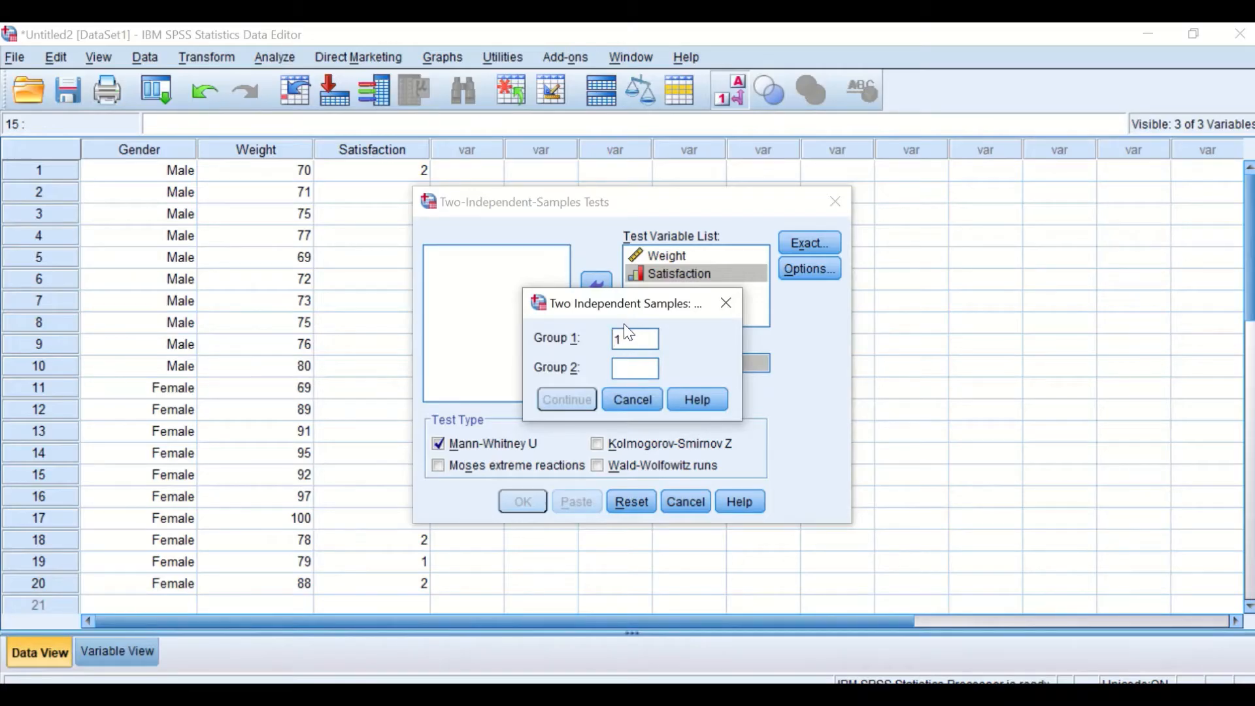
left_click(631, 369)
type("2")
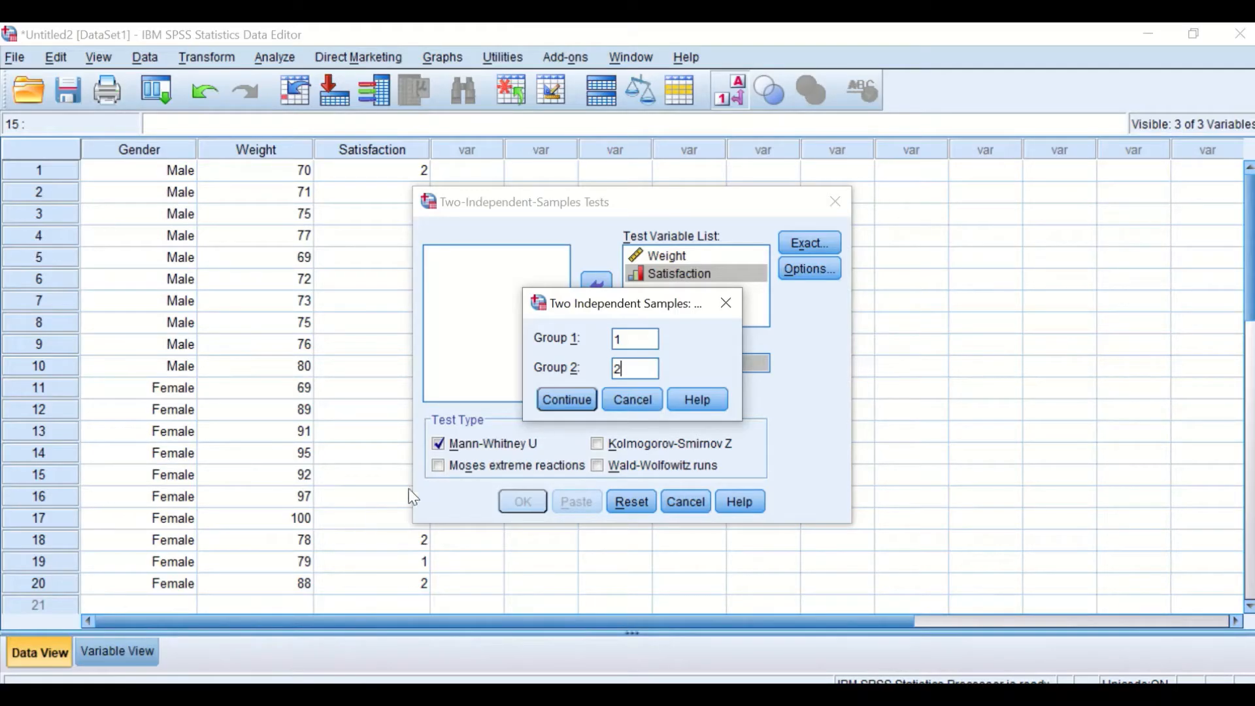
left_click(563, 399)
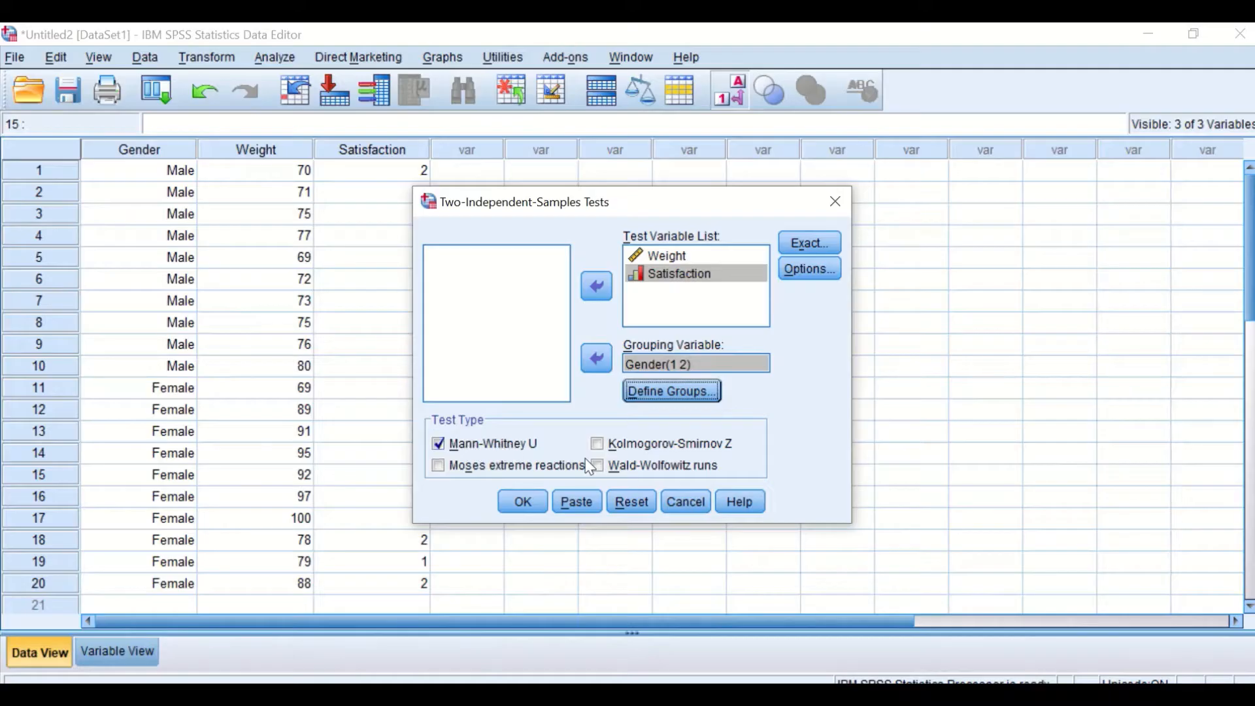
Keep the Asymptotic only method, include descriptive statistics, and run the Mann-Whitney U test.
left_click(818, 244)
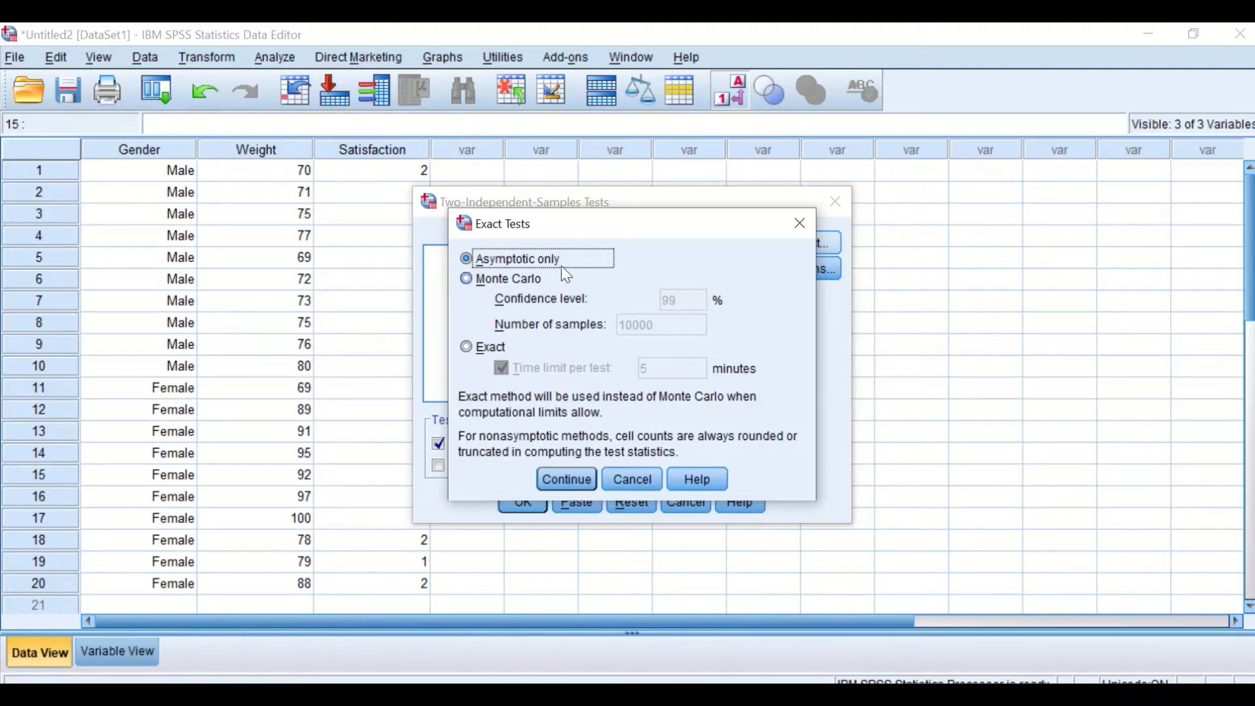
left_click(567, 480)
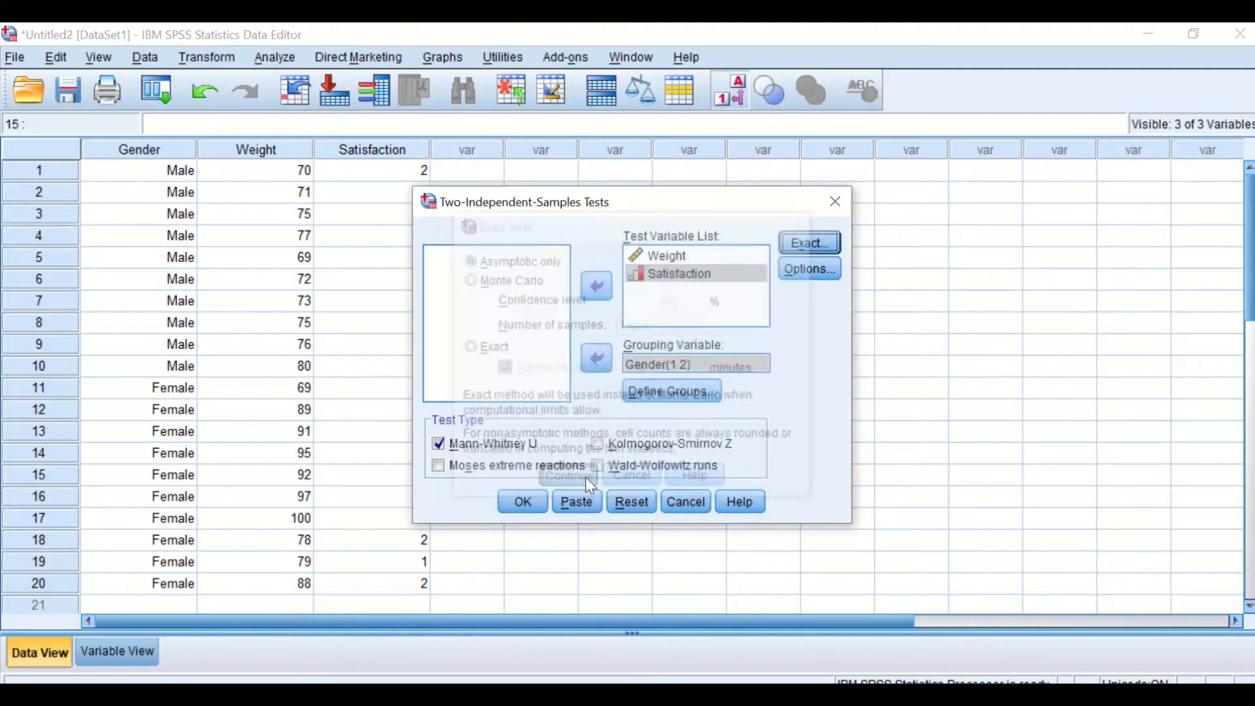
left_click(817, 267)
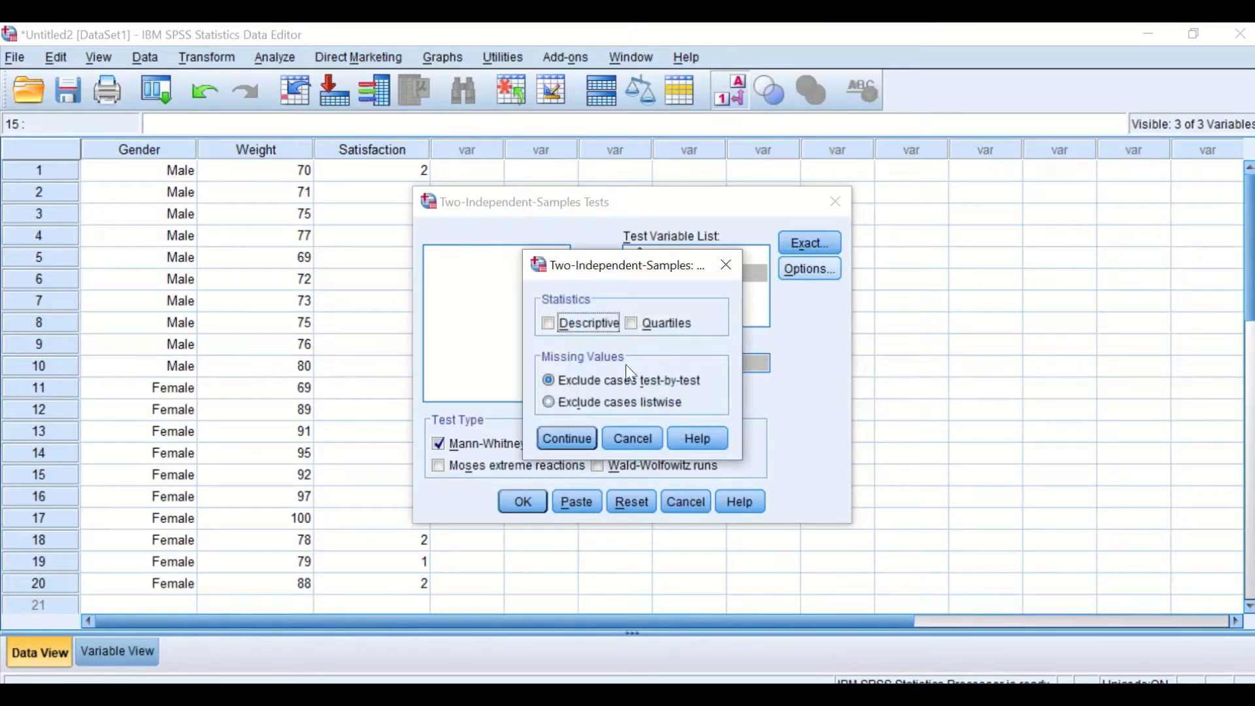
left_click(557, 327)
left_click(557, 437)
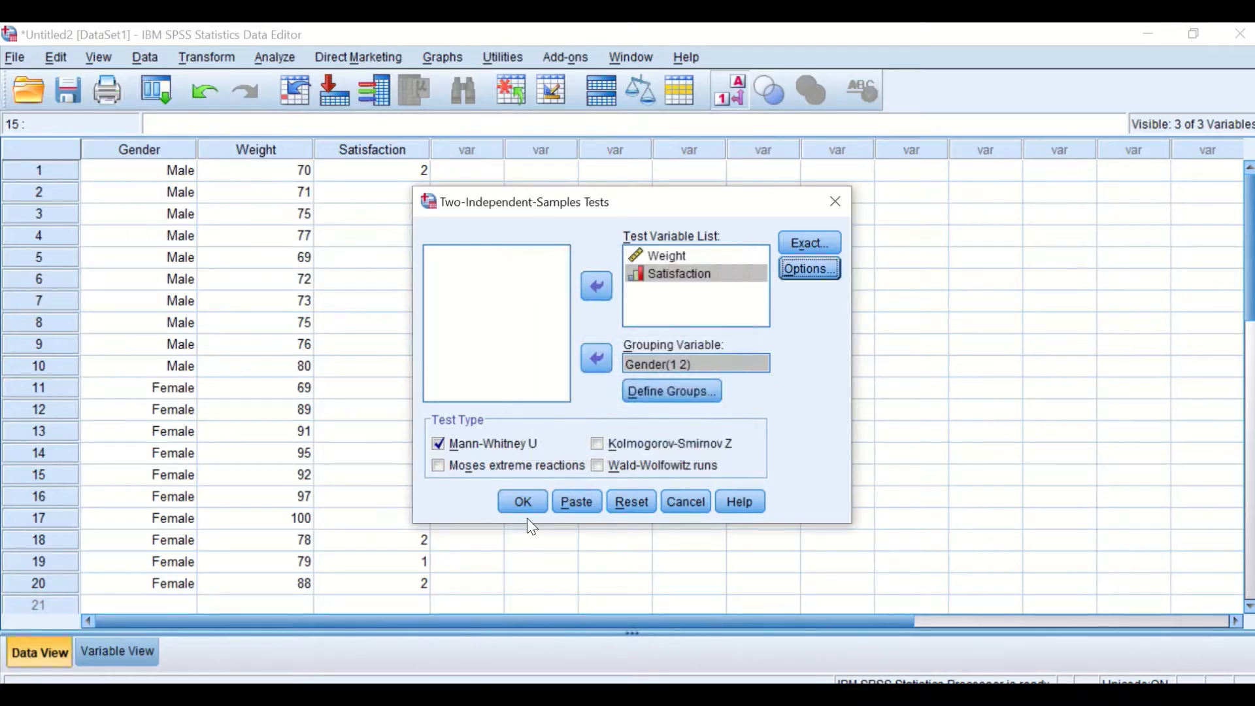
left_click(524, 501)
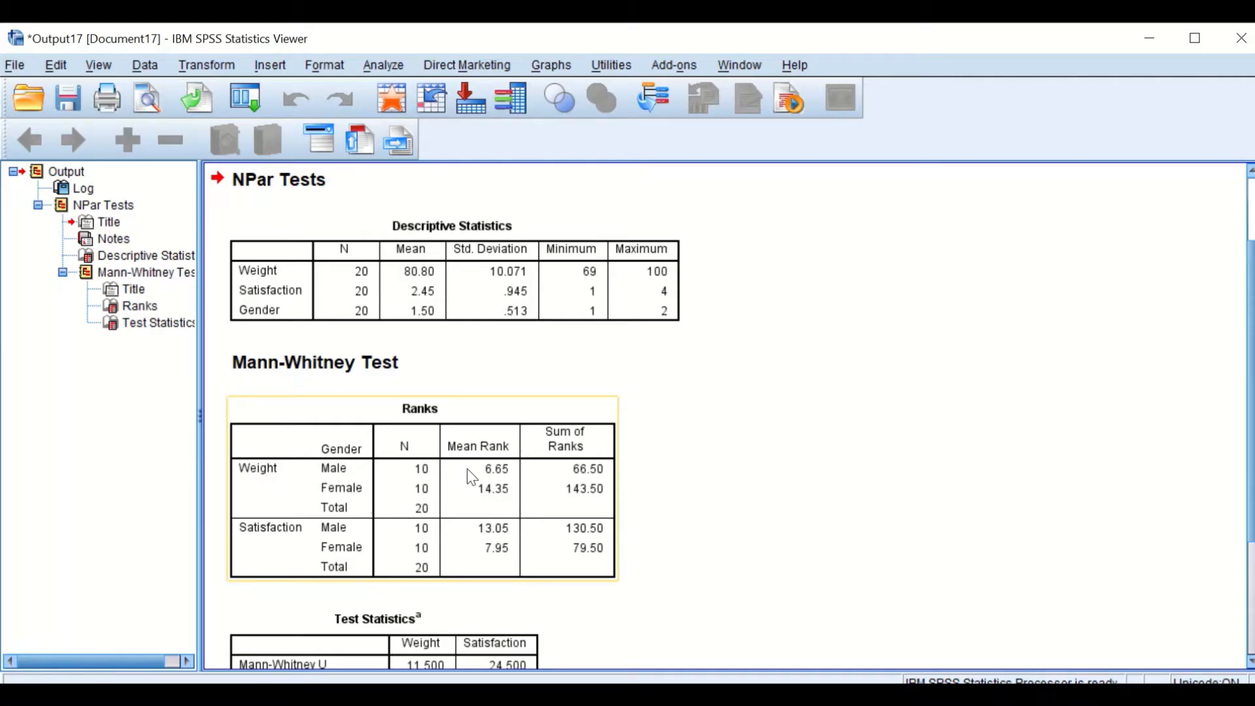
scroll(461, 496, "down", 2)
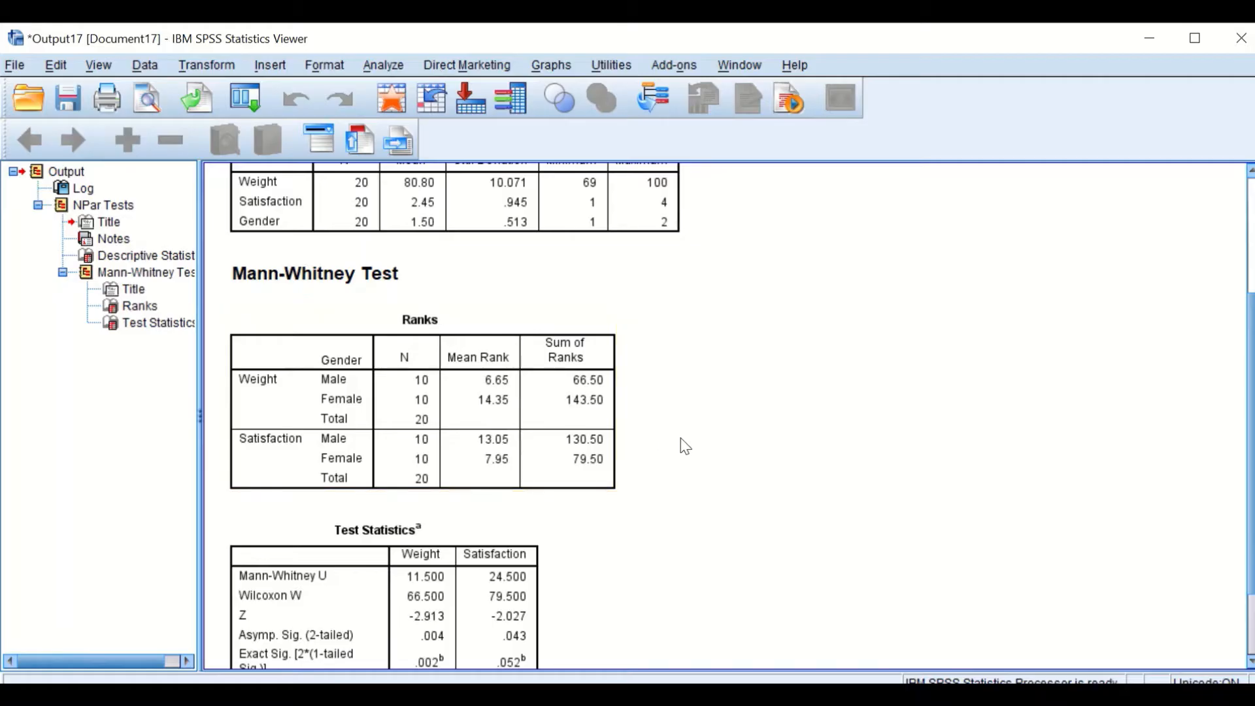
scroll(686, 443, "down", 2)
scroll(691, 447, "down", 1)
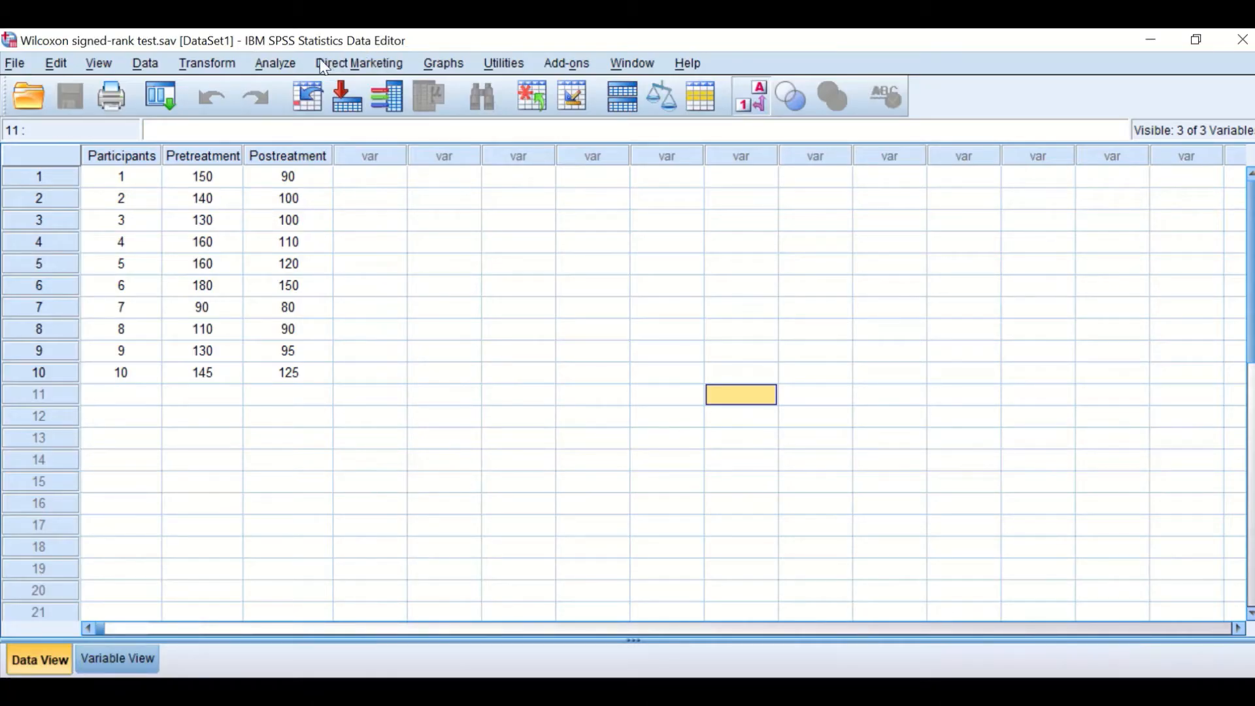
Open the legacy nonparametric test for 2 related samples on the Wilcoxon dataset and reset its settings.
left_click(287, 64)
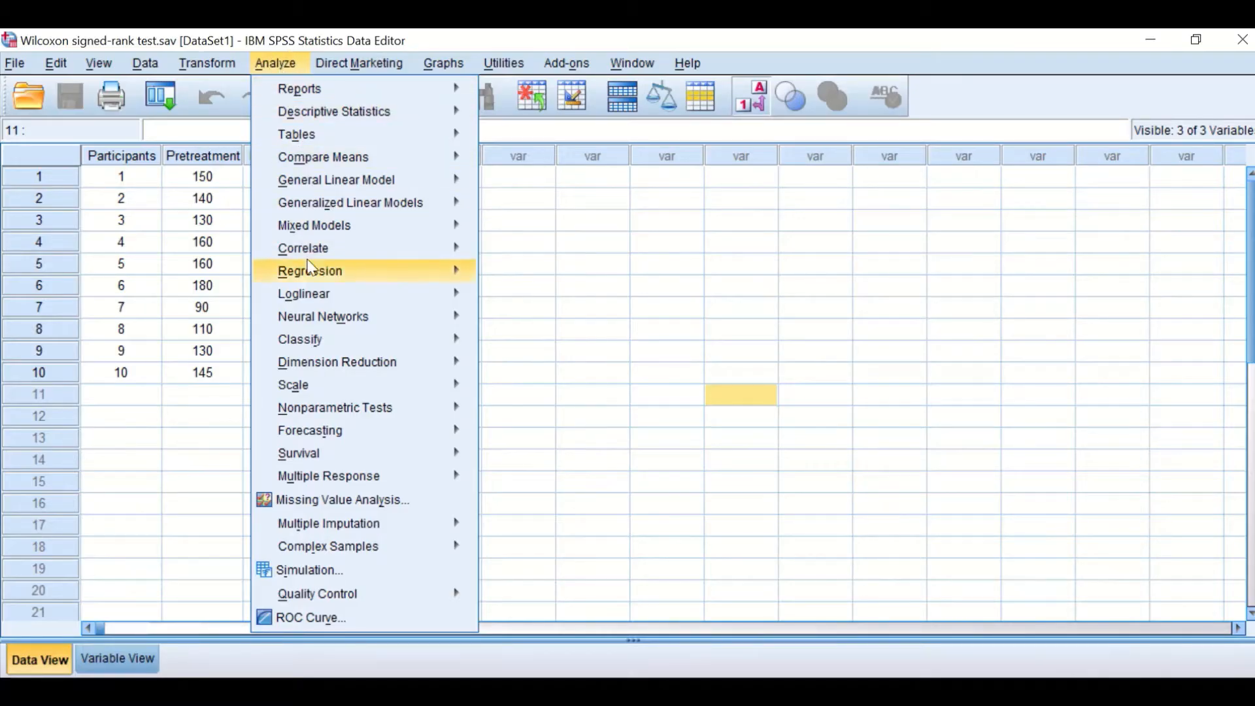
mouse_move(336, 410)
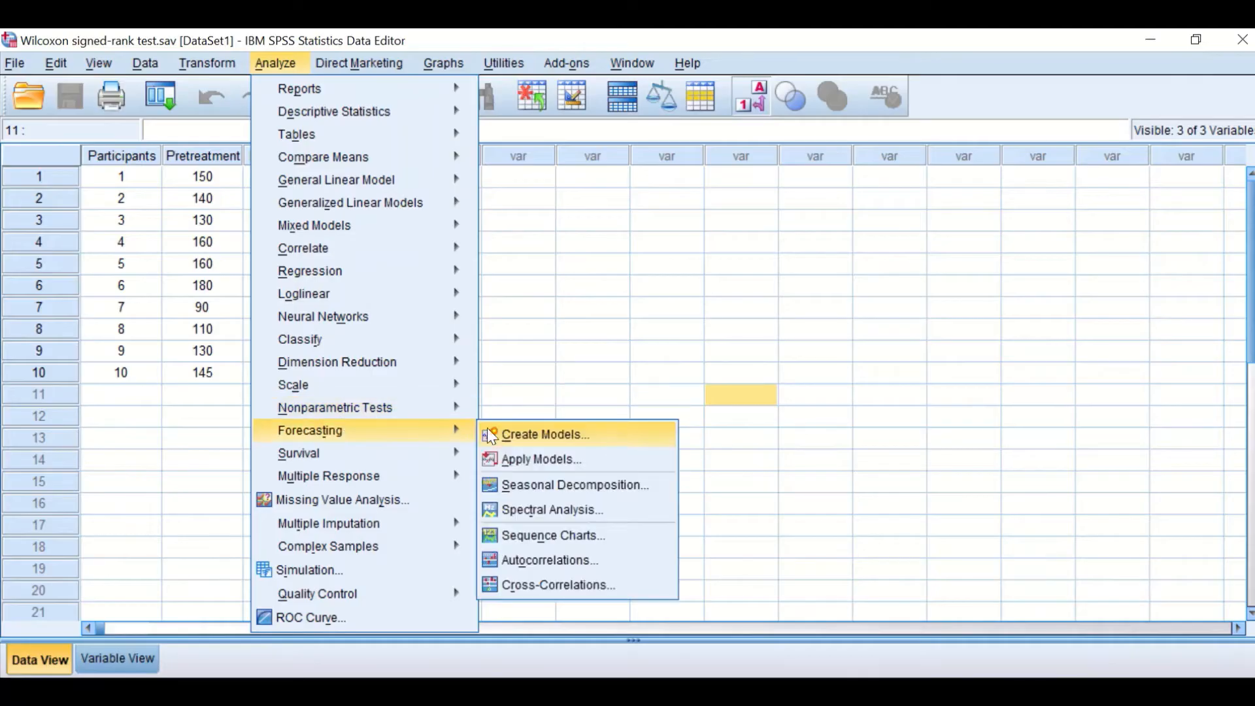
mouse_move(573, 486)
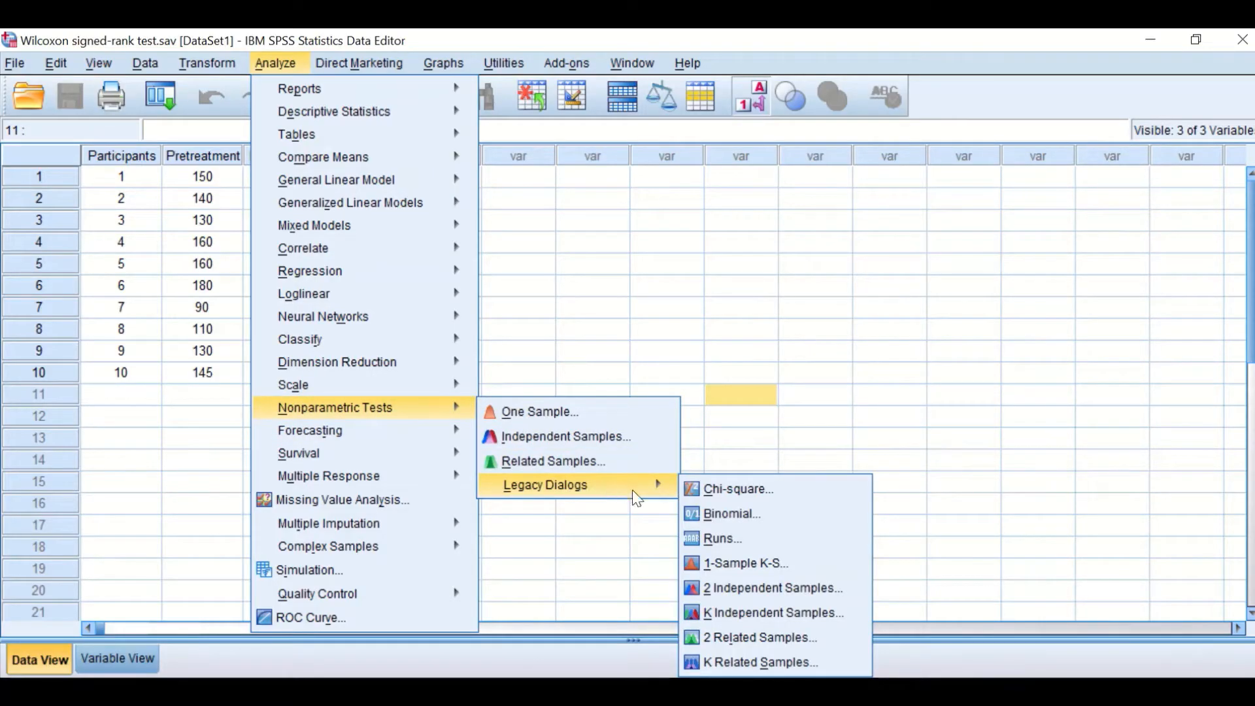
left_click(782, 637)
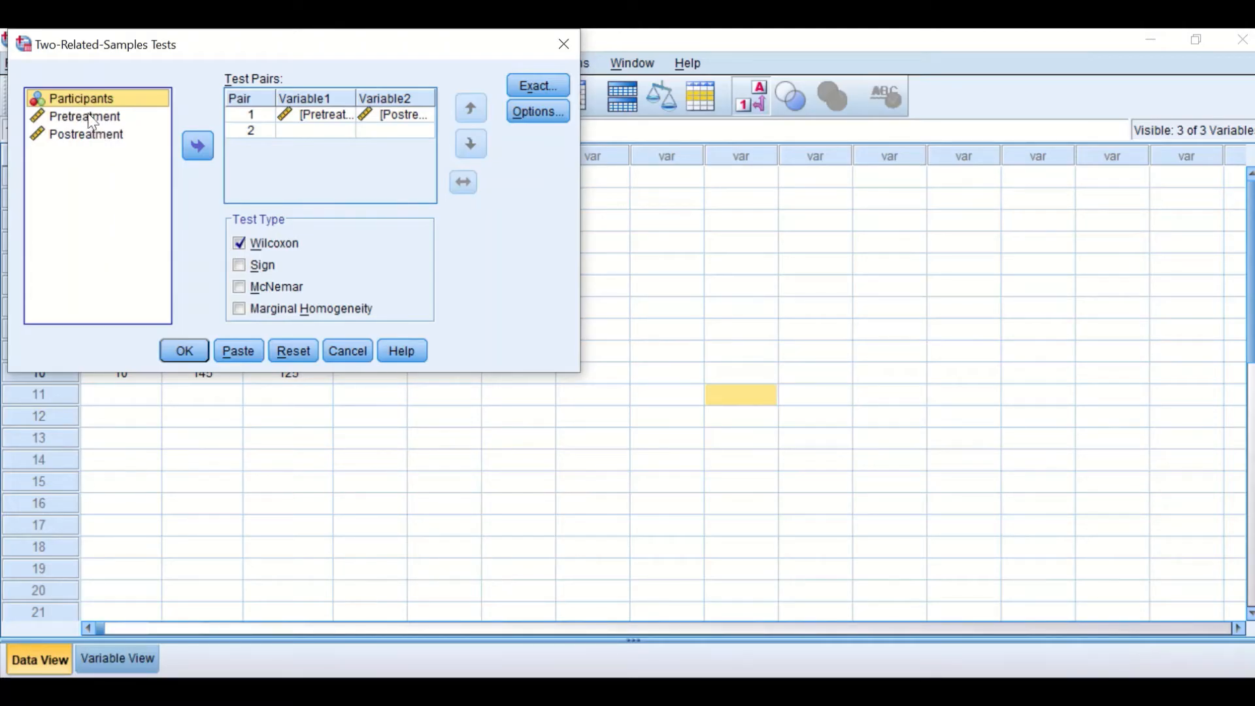
left_click(292, 353)
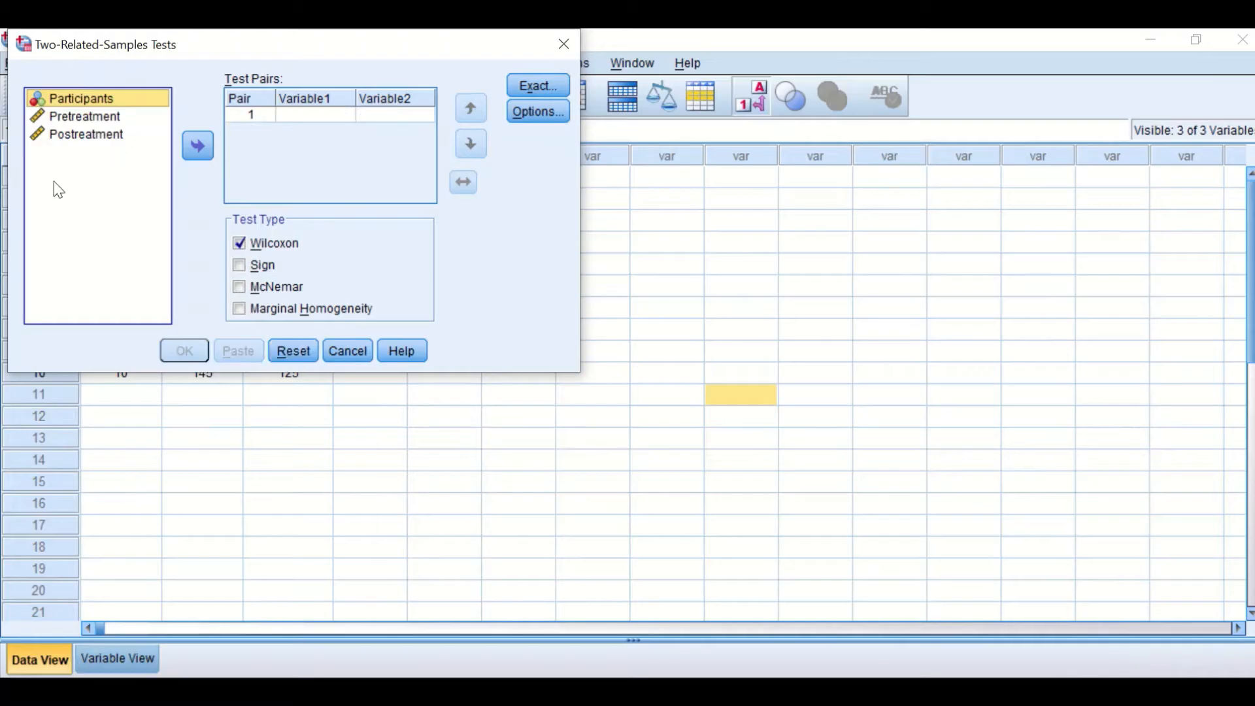
Define test pair 1 with Pretreatment as Variable1 and Postreatment as Variable2.
left_click(83, 121)
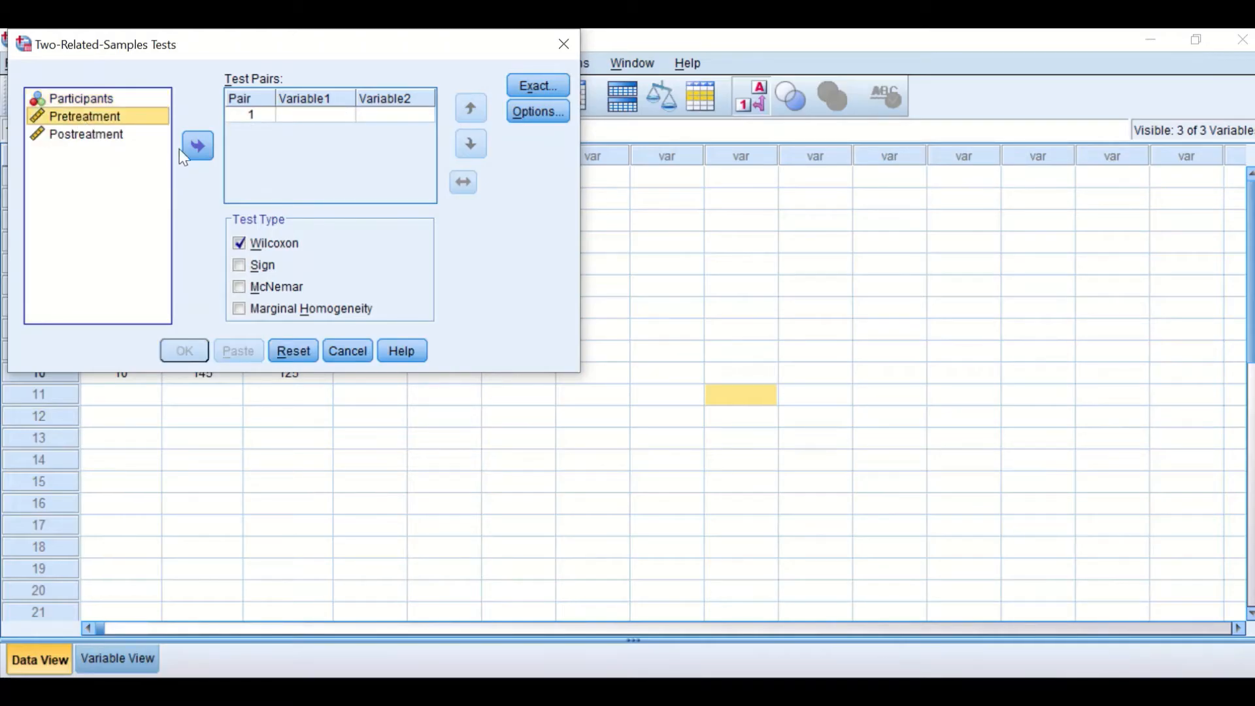
left_click(200, 146)
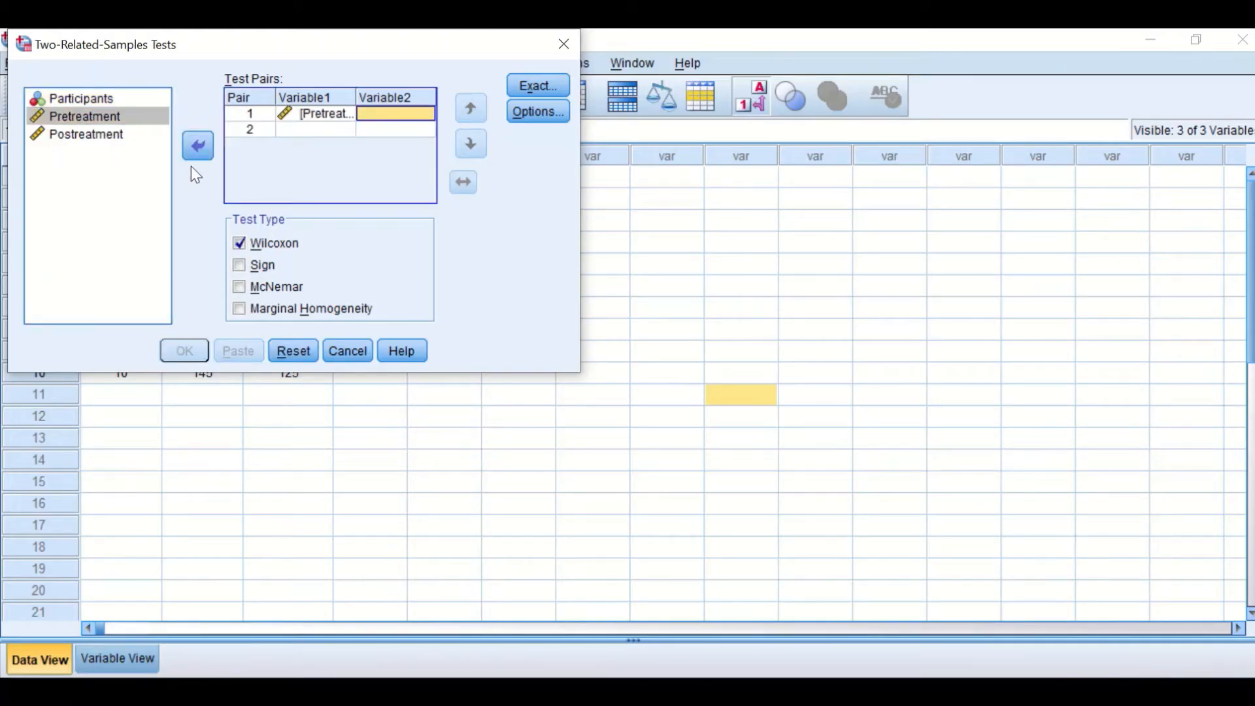
left_click(94, 137)
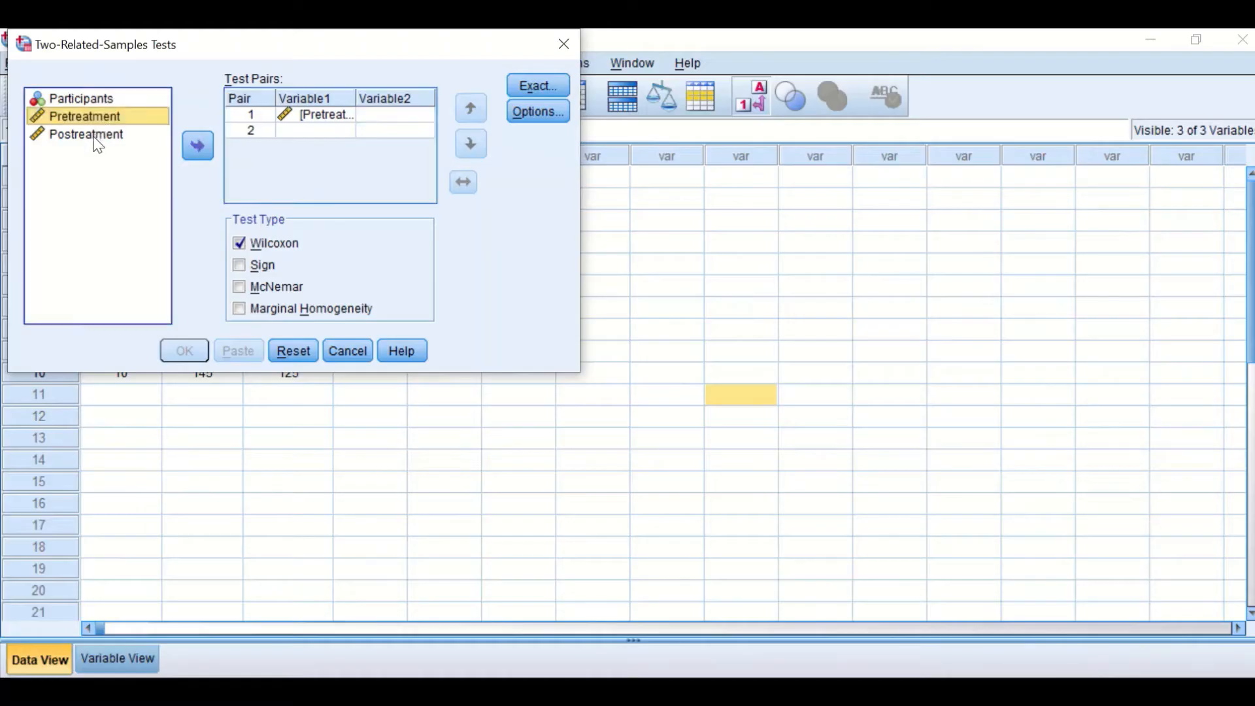
left_click(95, 138)
left_click(198, 147)
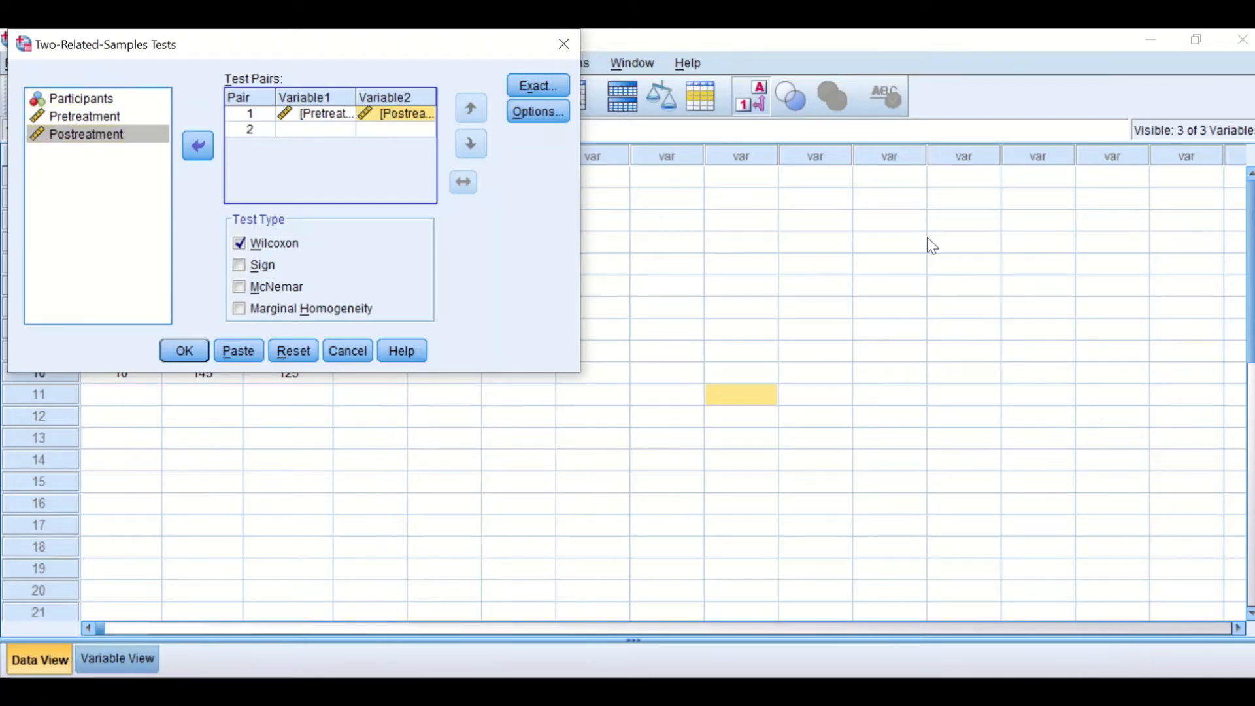
Keep the Asymptotic only method and run the Wilcoxon signed-rank test on the defined pair.
left_click(529, 85)
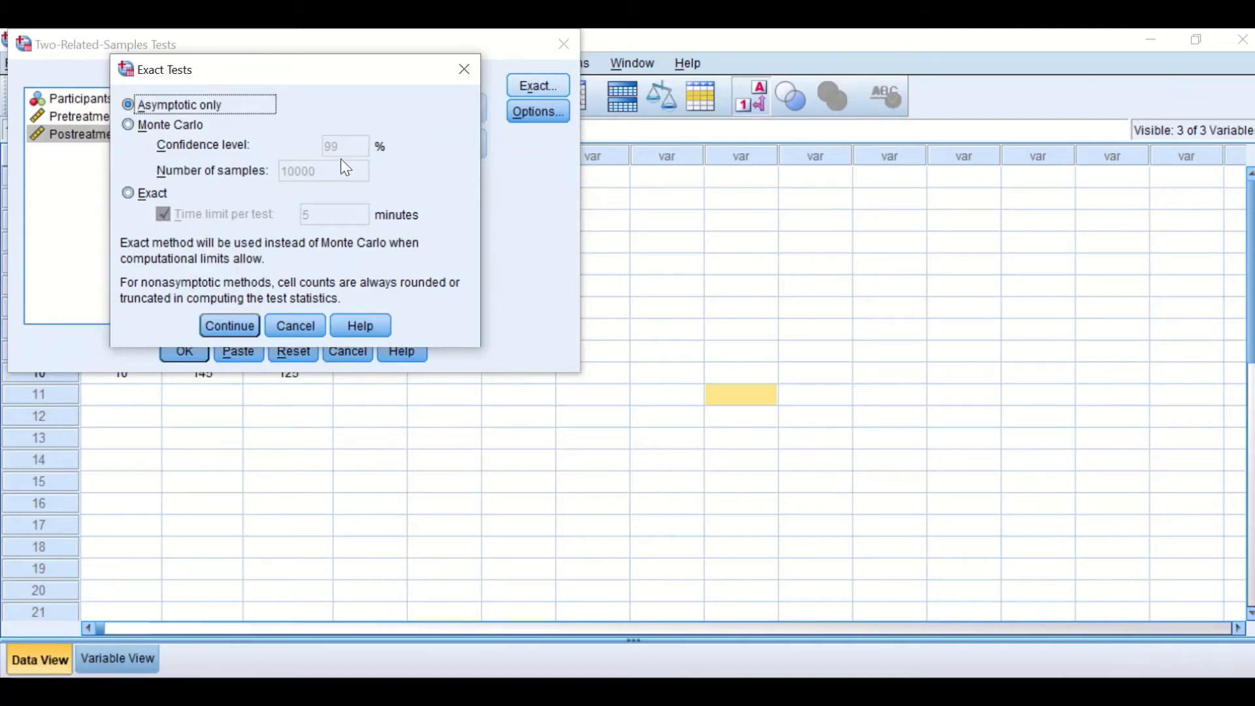
left_click(230, 326)
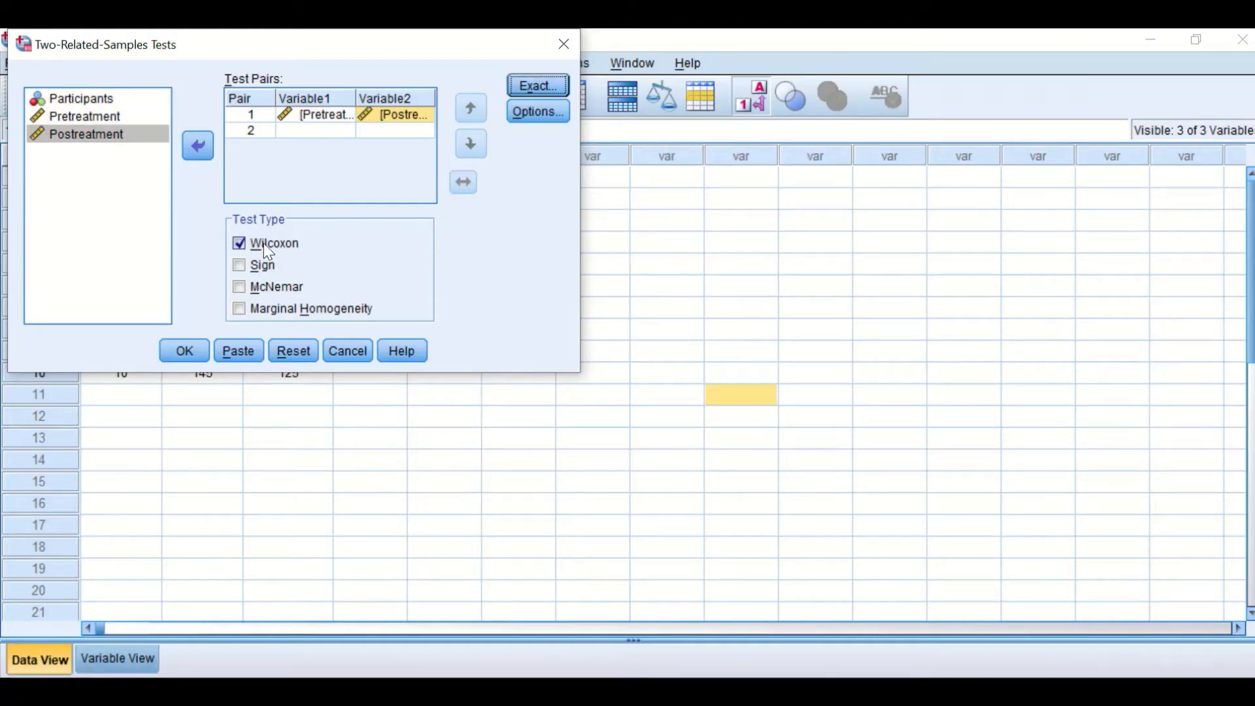
left_click(187, 351)
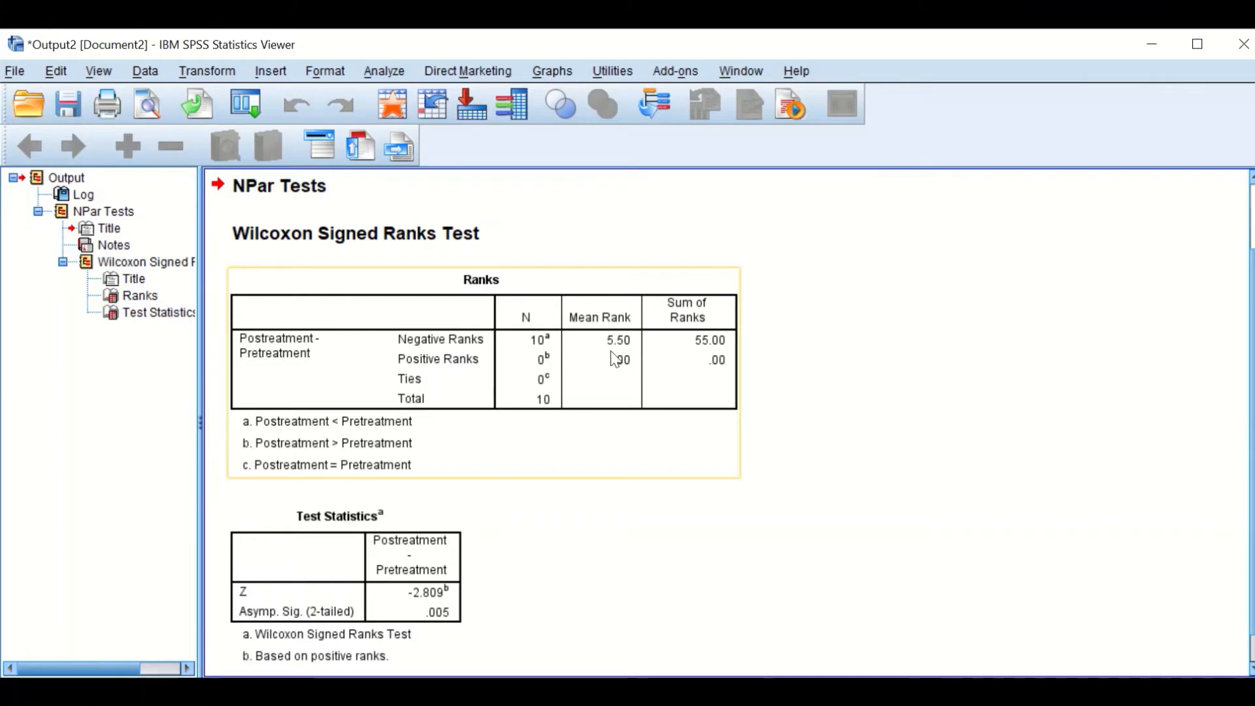
scroll(591, 383, "down", 1)
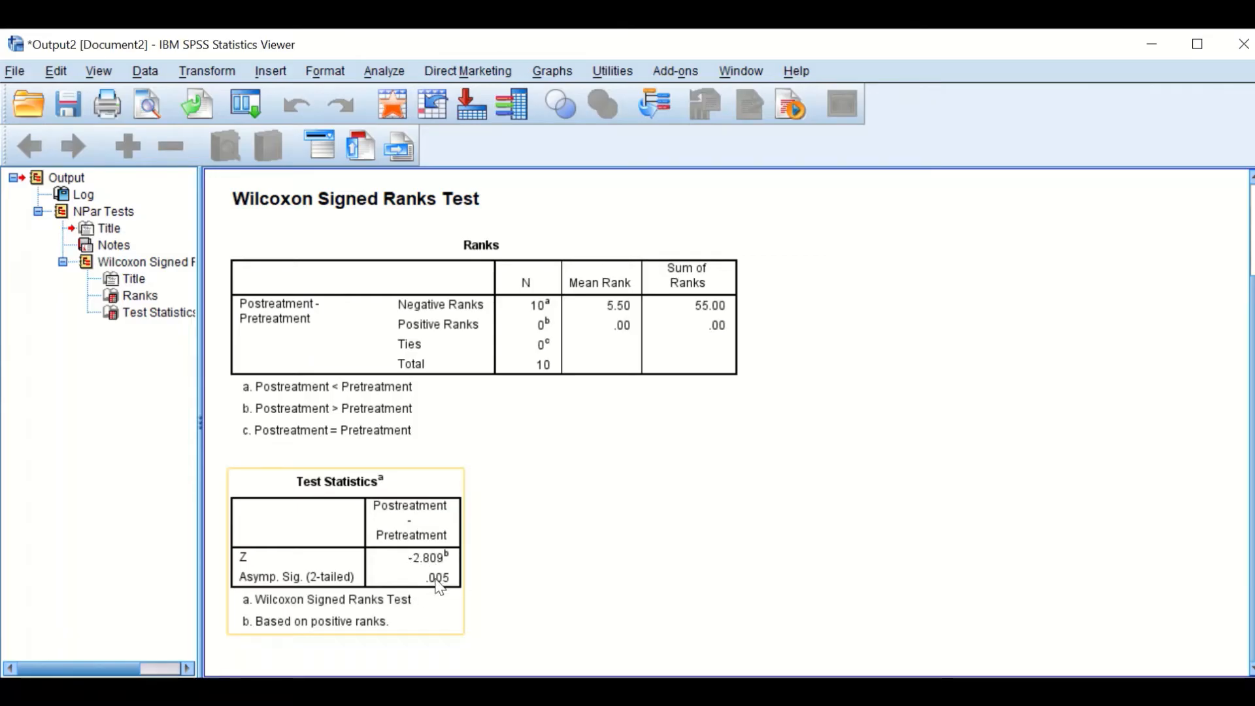
left_click(566, 593)
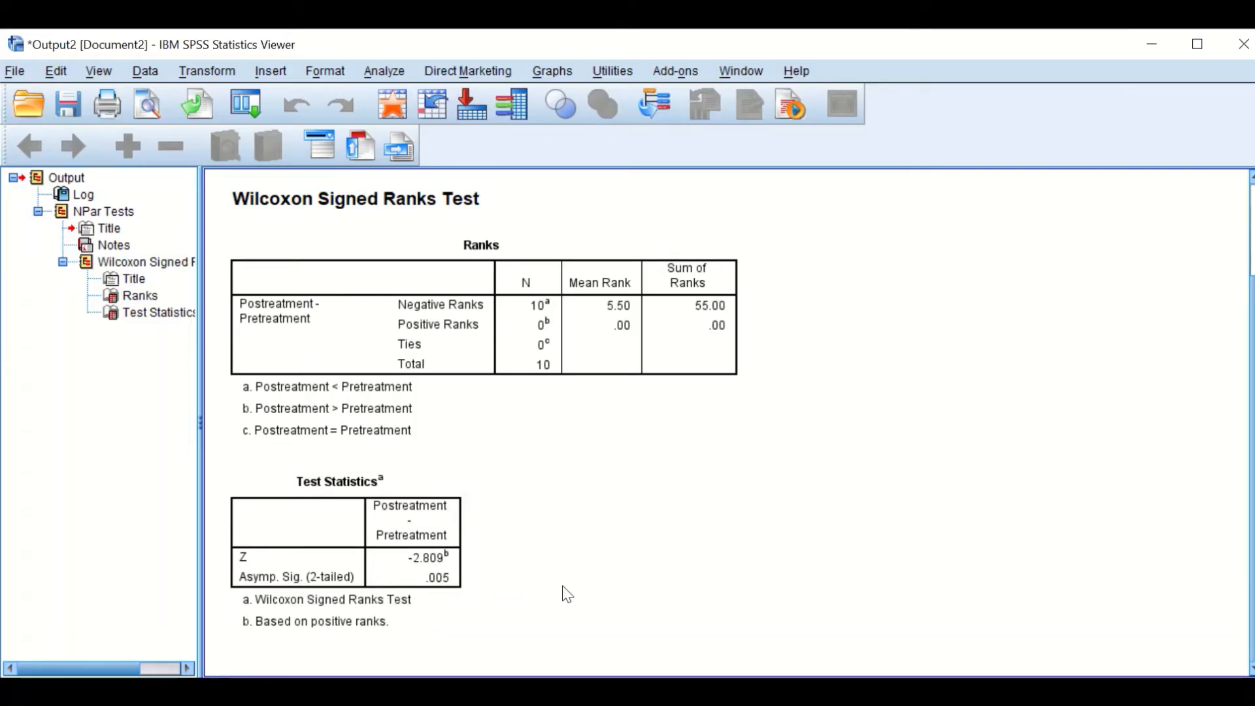
left_click(428, 563)
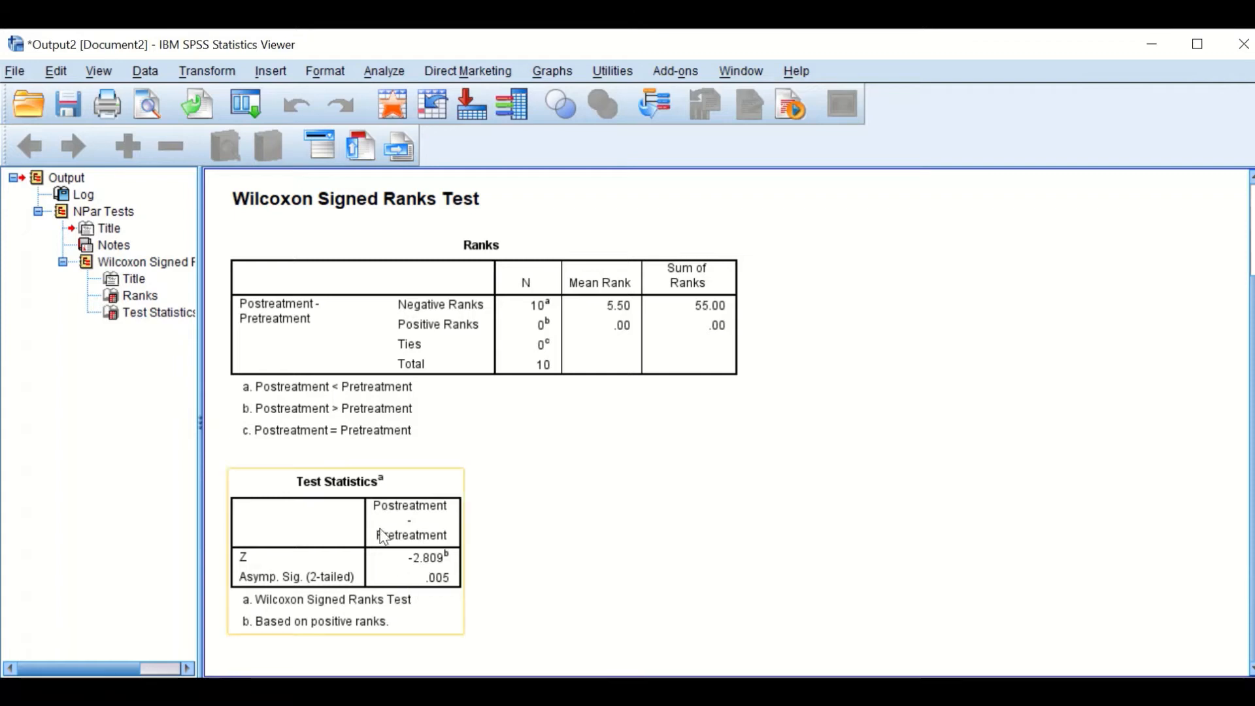
left_click(513, 503)
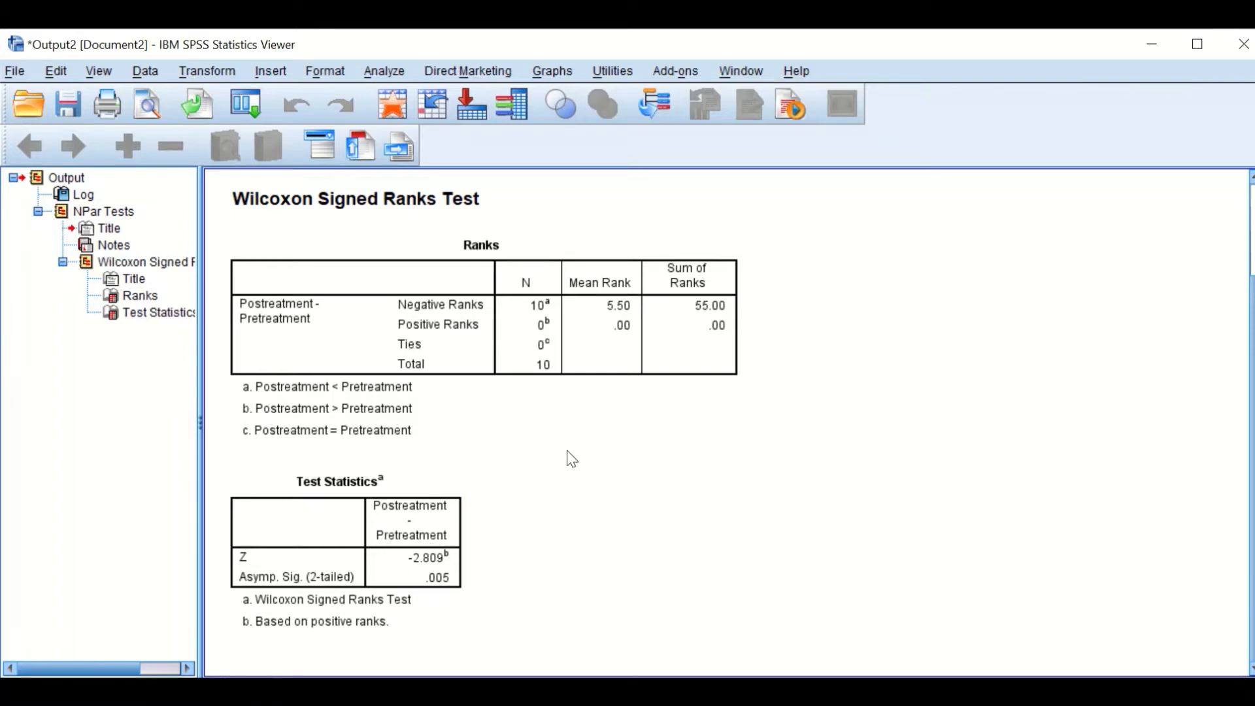
left_click(235, 619)
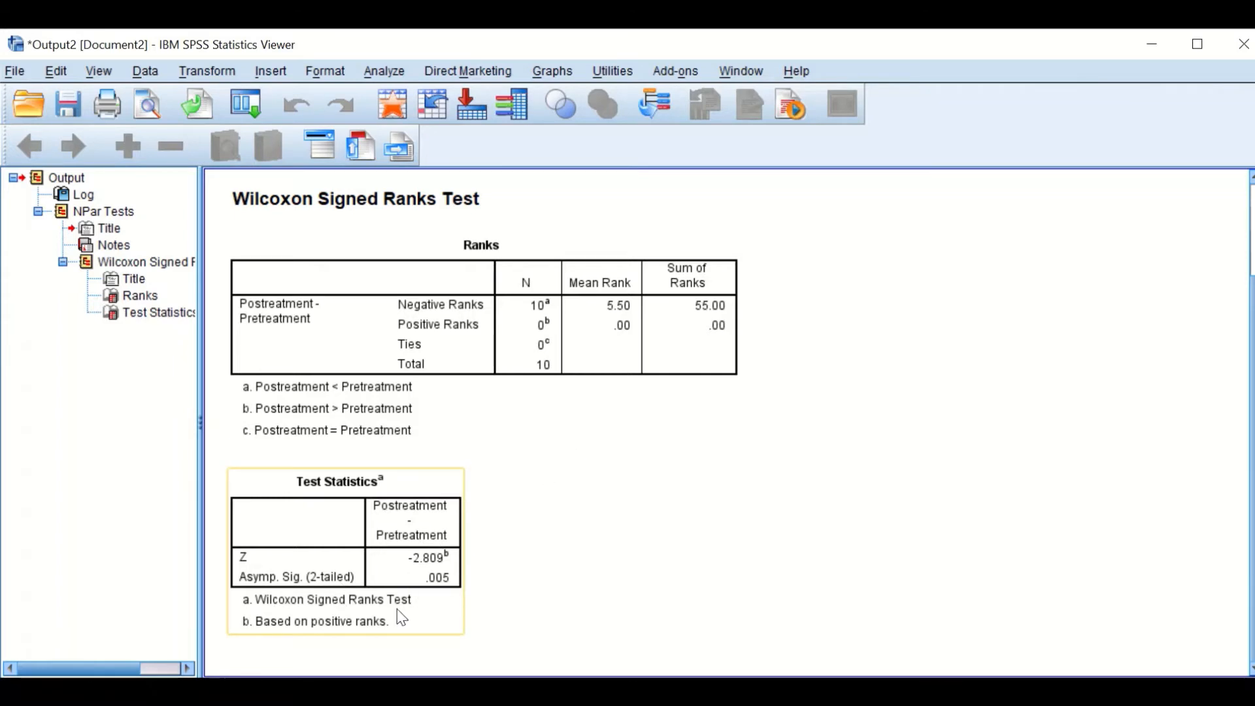
left_click(482, 606)
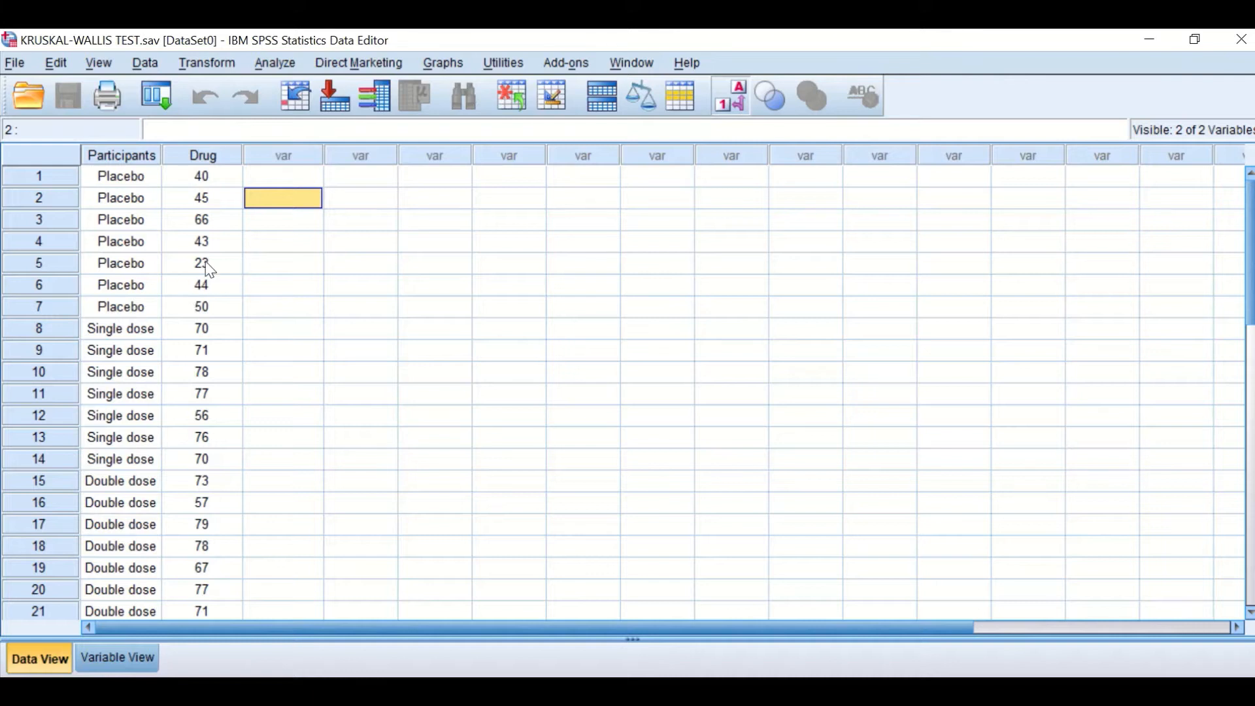
Open the legacy nonparametric test for K independent samples on the Kruskal-Wallis dataset, reset its settings, and keep Kruskal-Wallis H as test type.
mouse_move(1, 48)
left_click(283, 62)
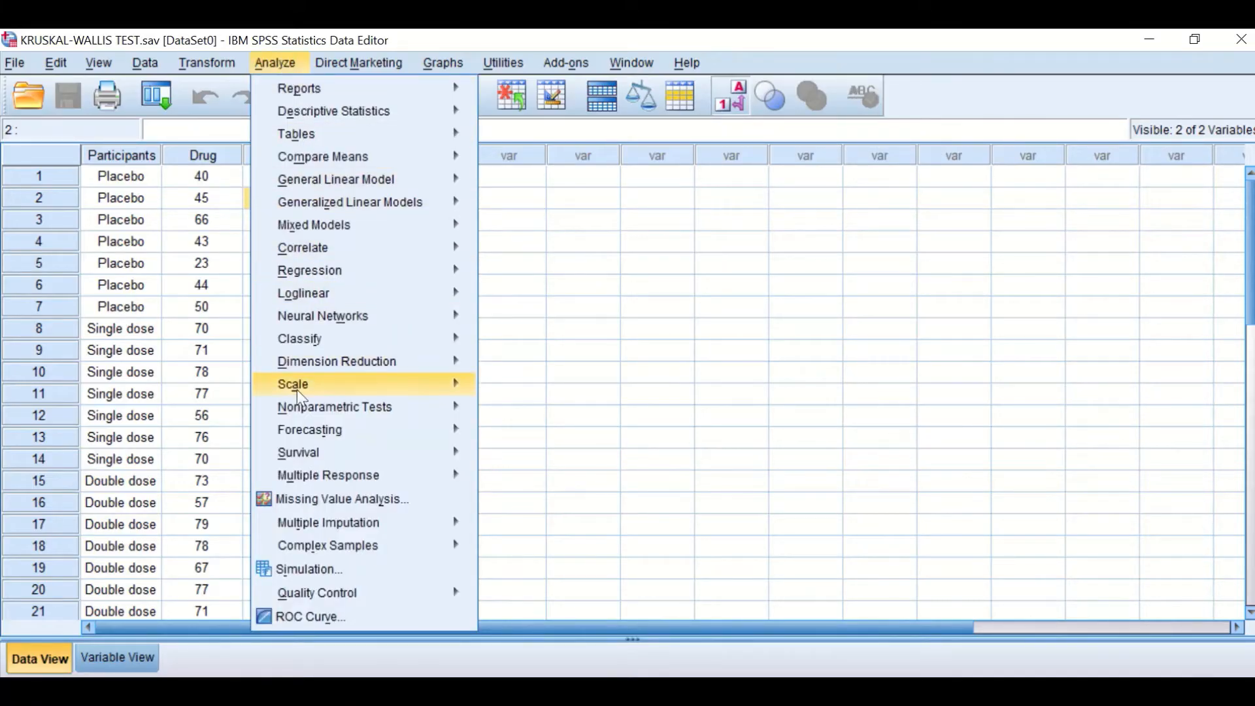
mouse_move(299, 407)
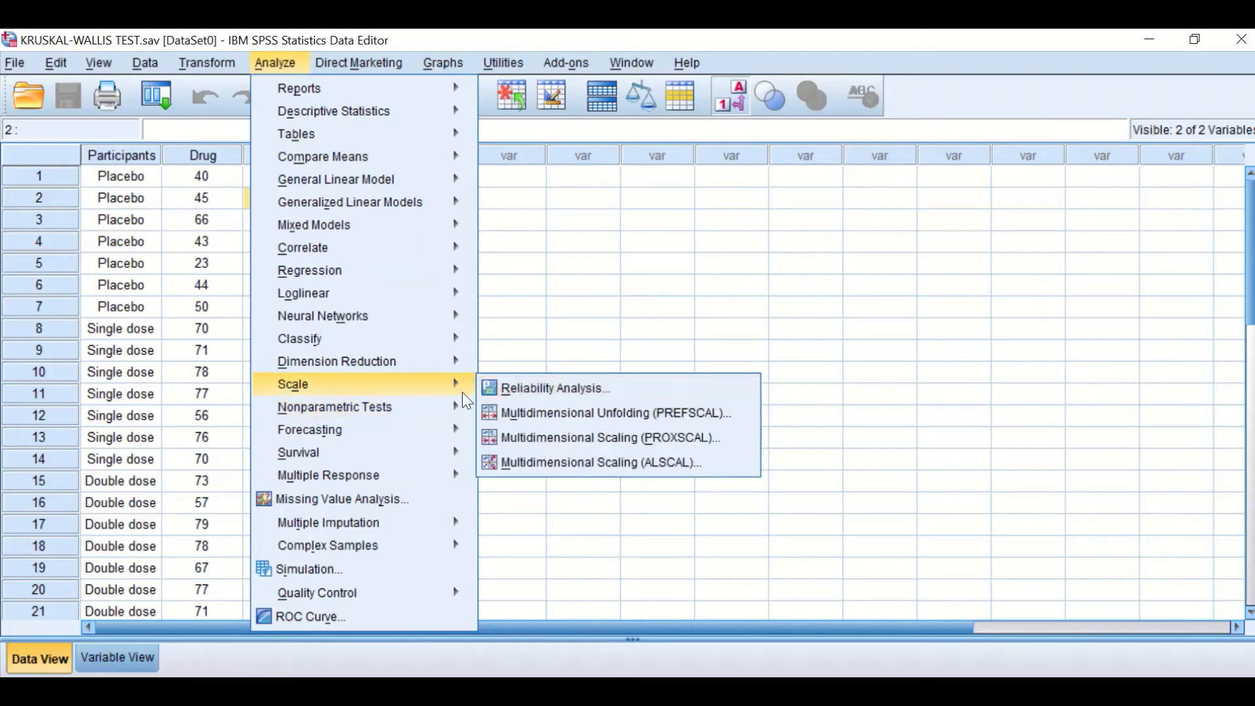
mouse_move(620, 486)
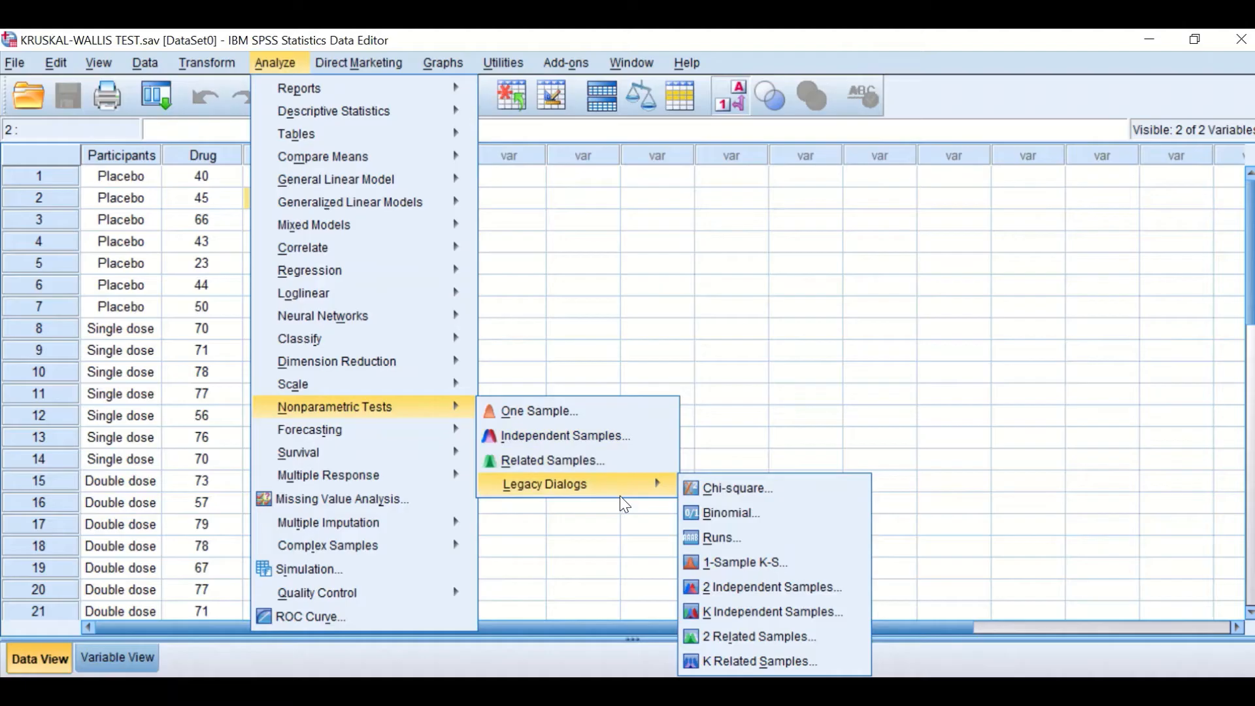
left_click(736, 616)
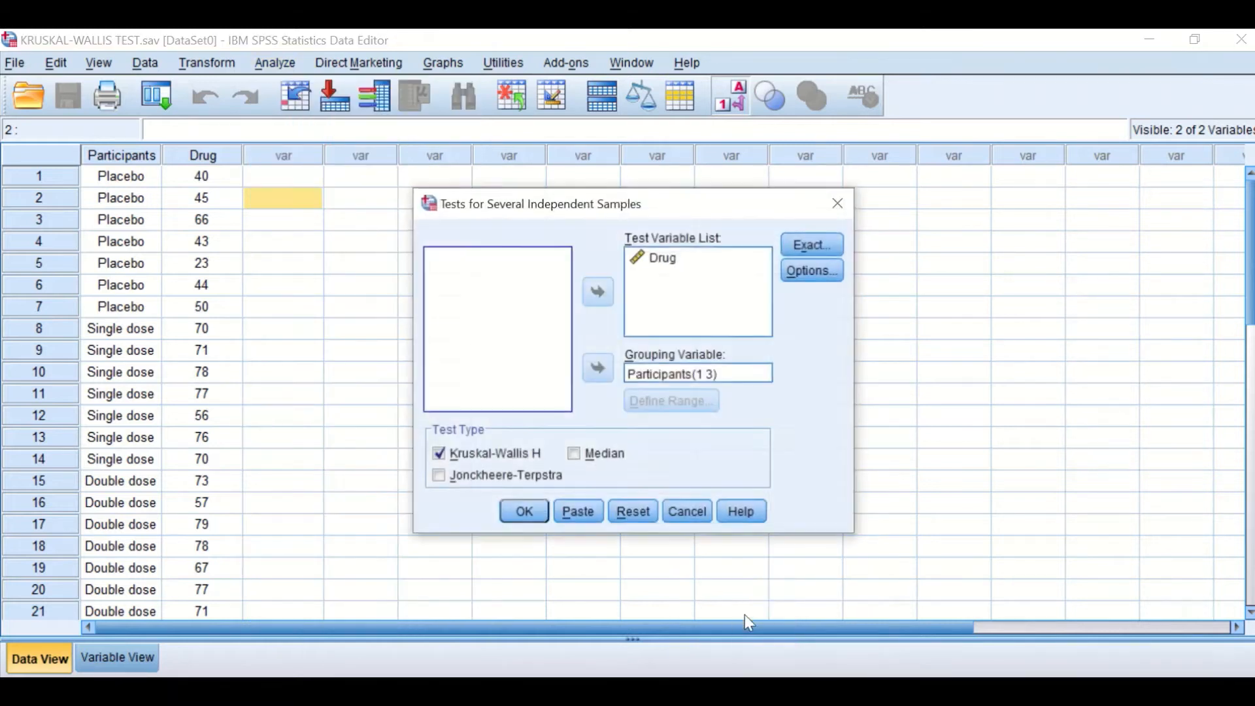
left_click(633, 511)
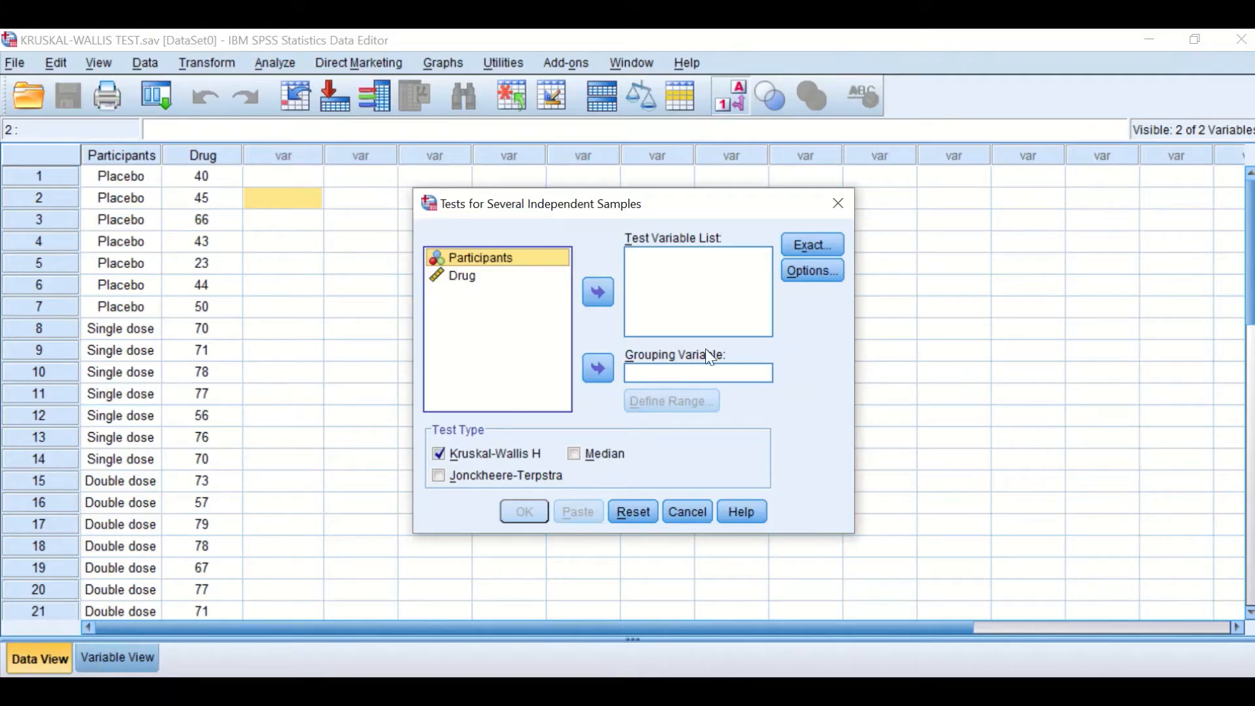
left_click(439, 453)
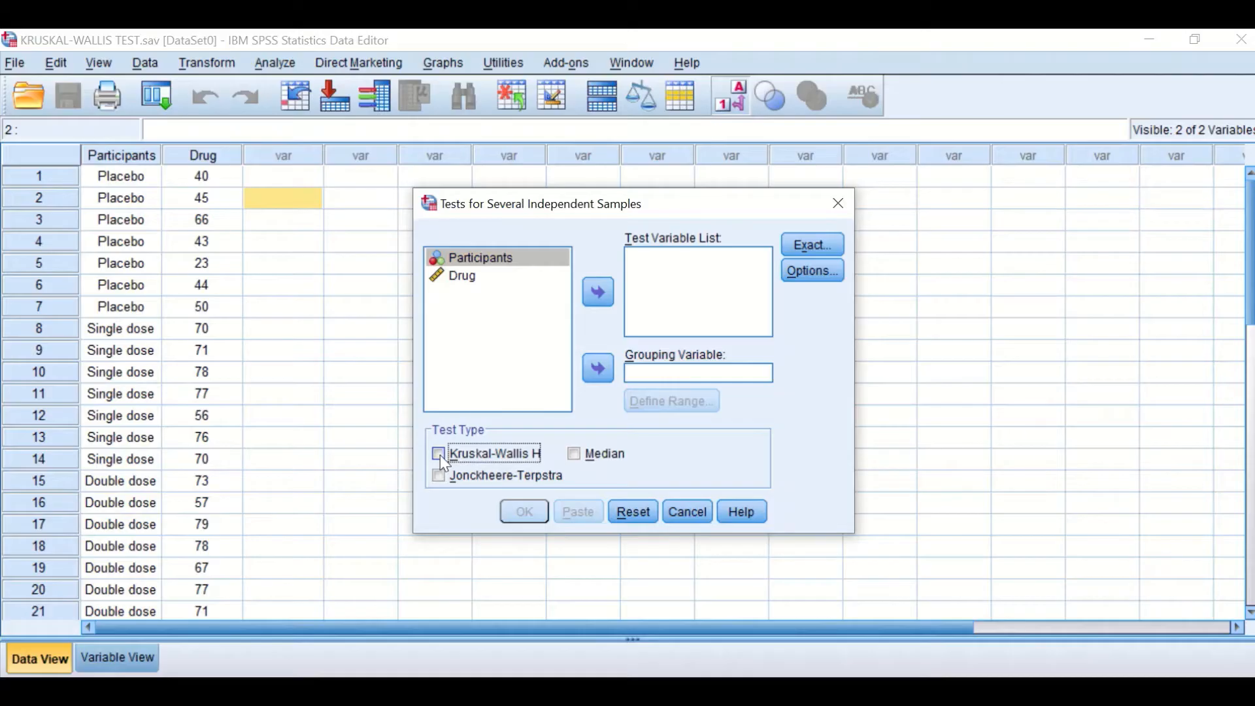
left_click(439, 454)
Assign Drug as the test variable and Participants as the grouping variable for the Kruskal-Wallis test.
left_click(473, 286)
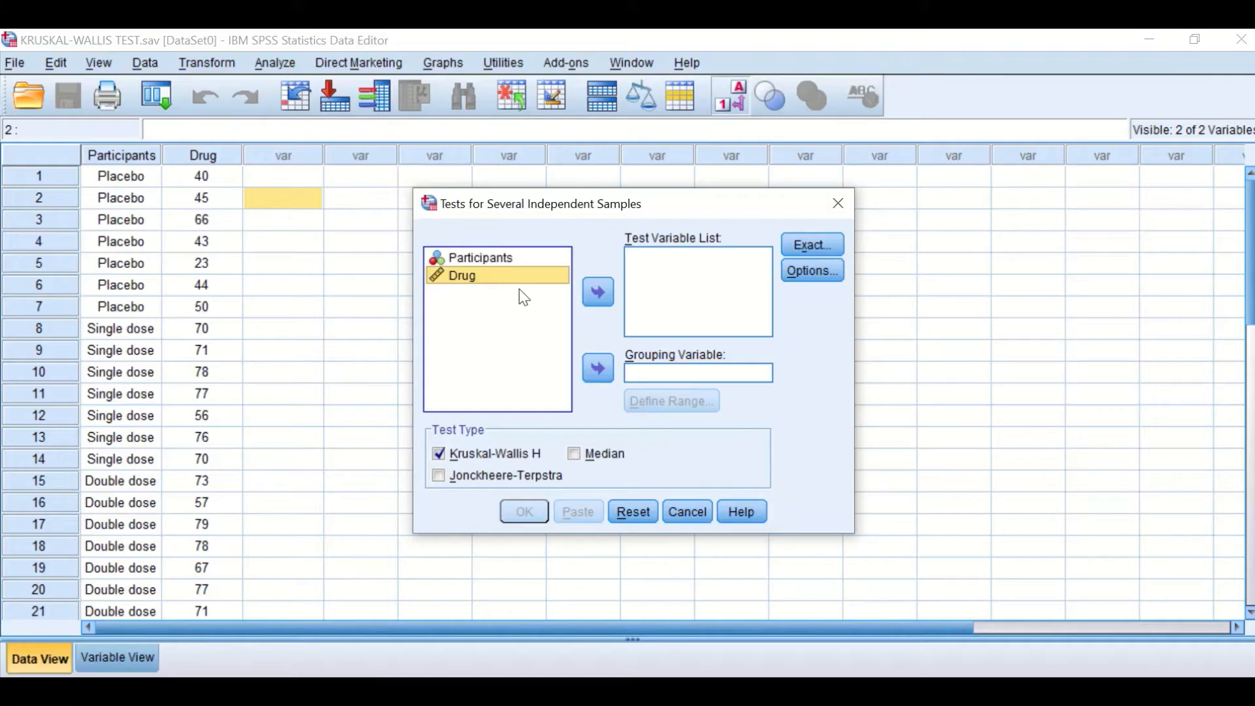
left_click(598, 295)
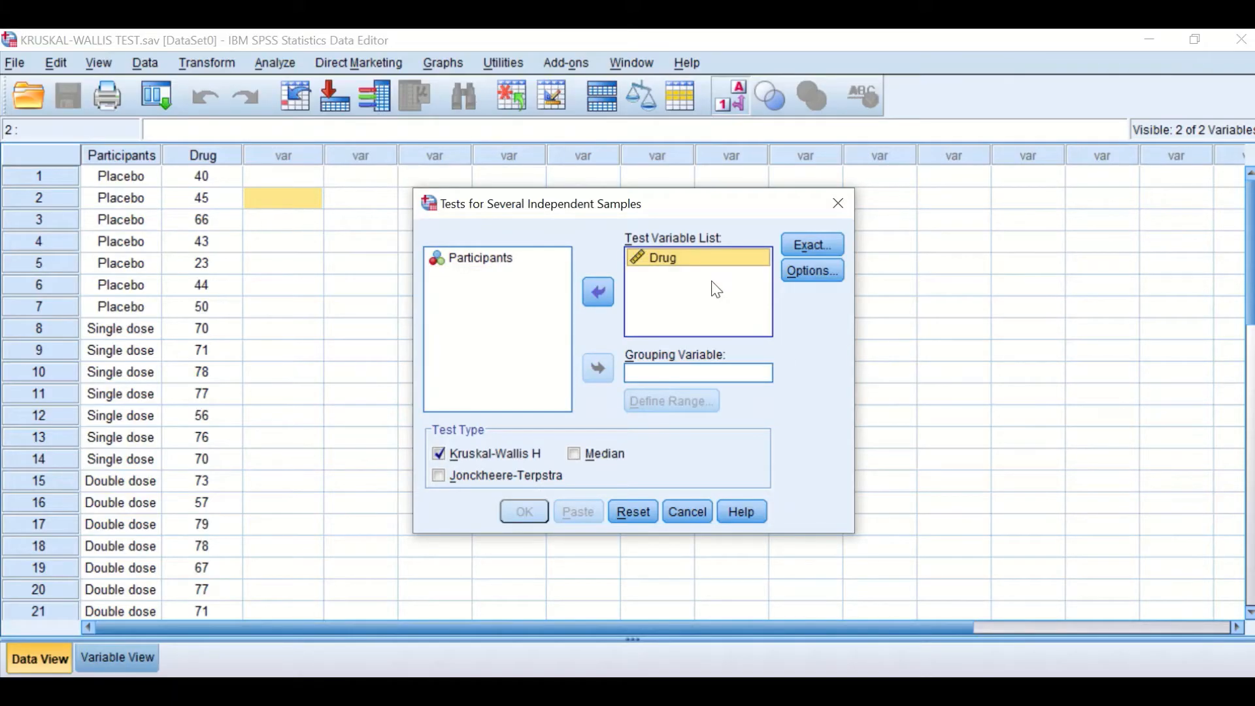
left_click(484, 258)
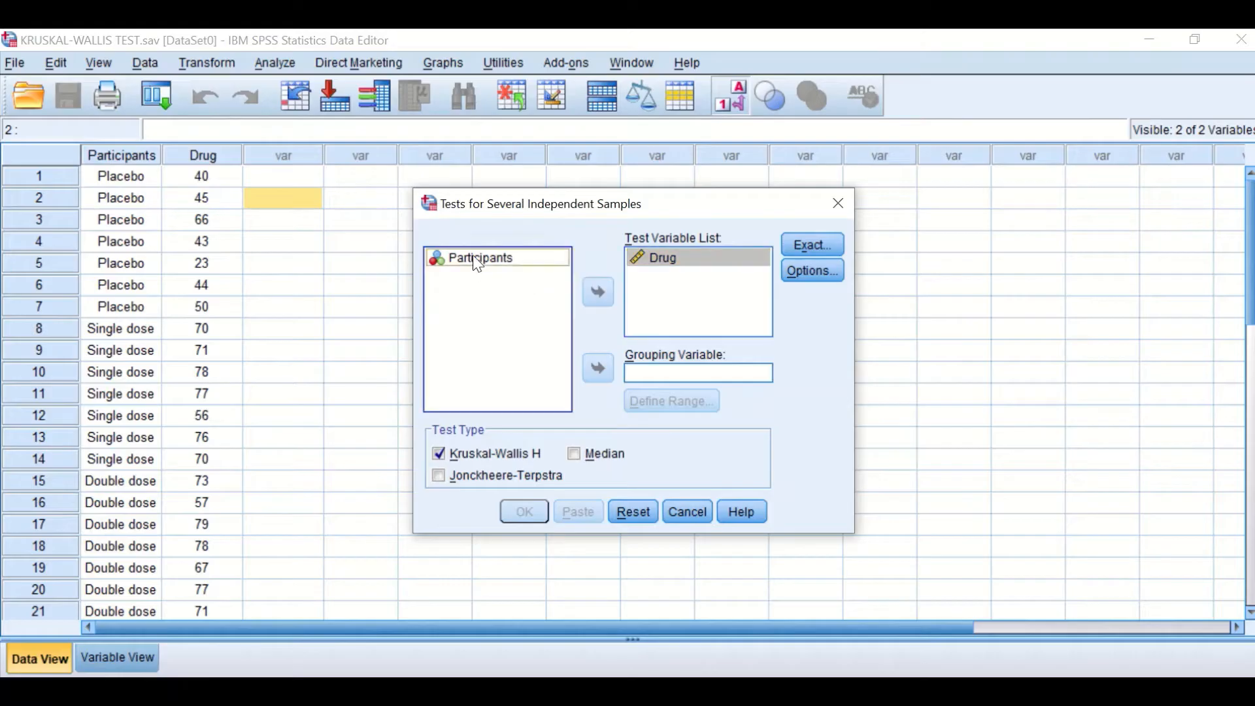
left_click(597, 367)
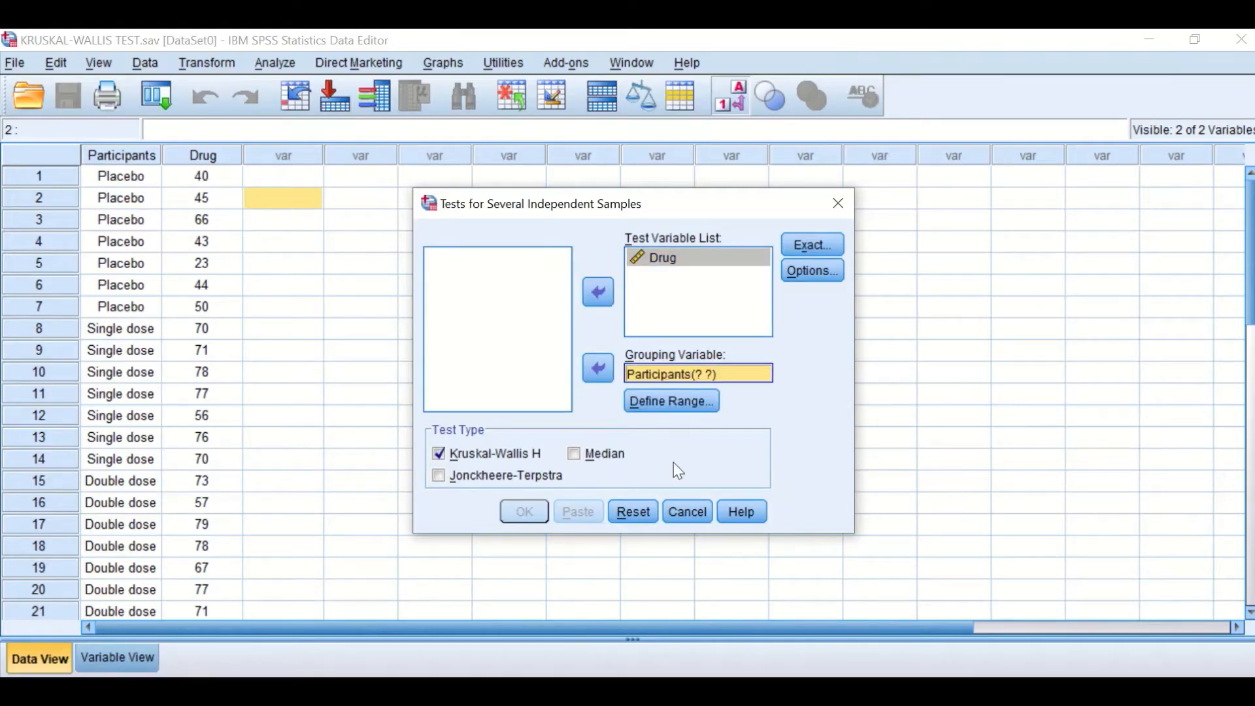
Define the range of the Participants grouping variable with minimum 1 and maximum 3.
left_click(676, 401)
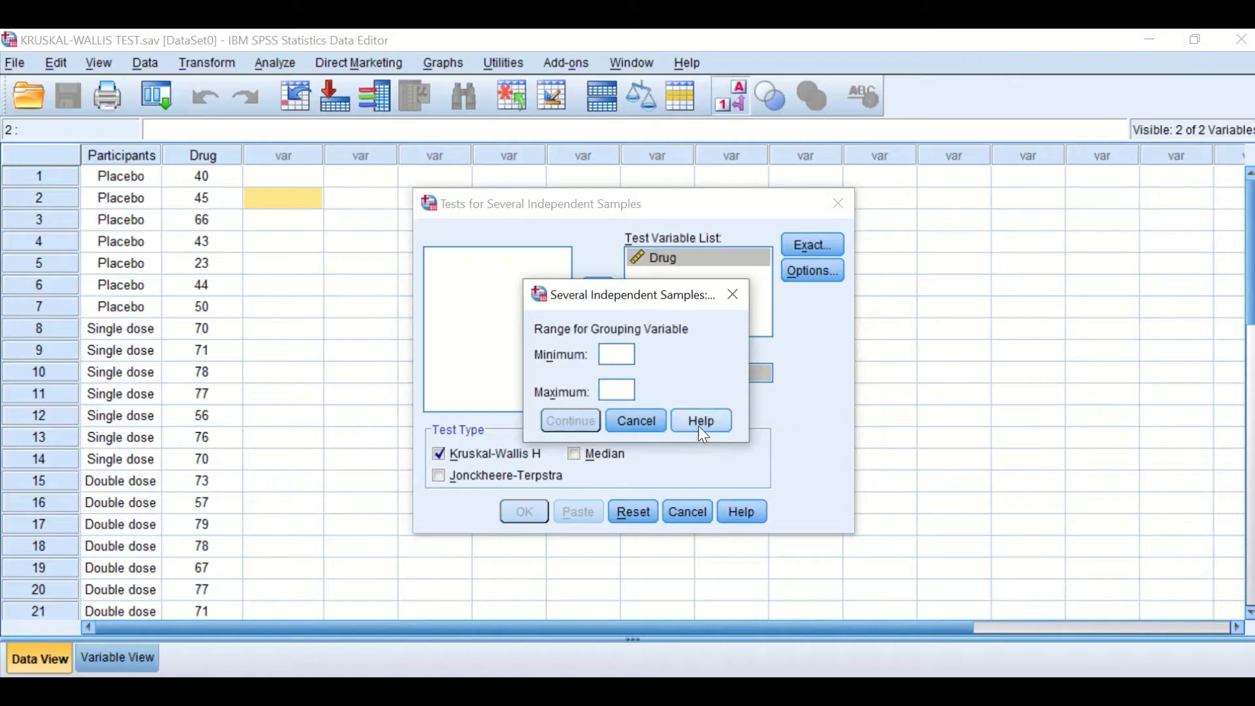
left_click(605, 356)
type("1")
left_click(614, 394)
type("3")
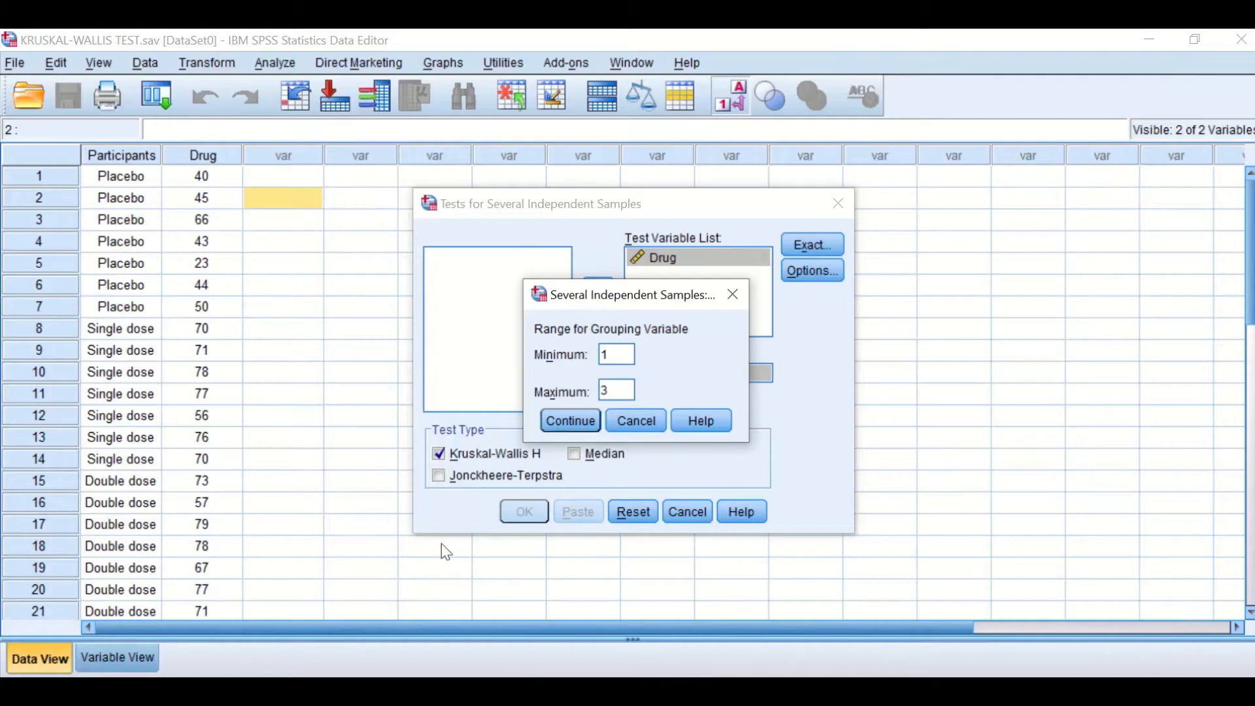
left_click(570, 421)
Keep the Asymptotic only method, include descriptive statistics, and run the Kruskal-Wallis H test.
left_click(797, 243)
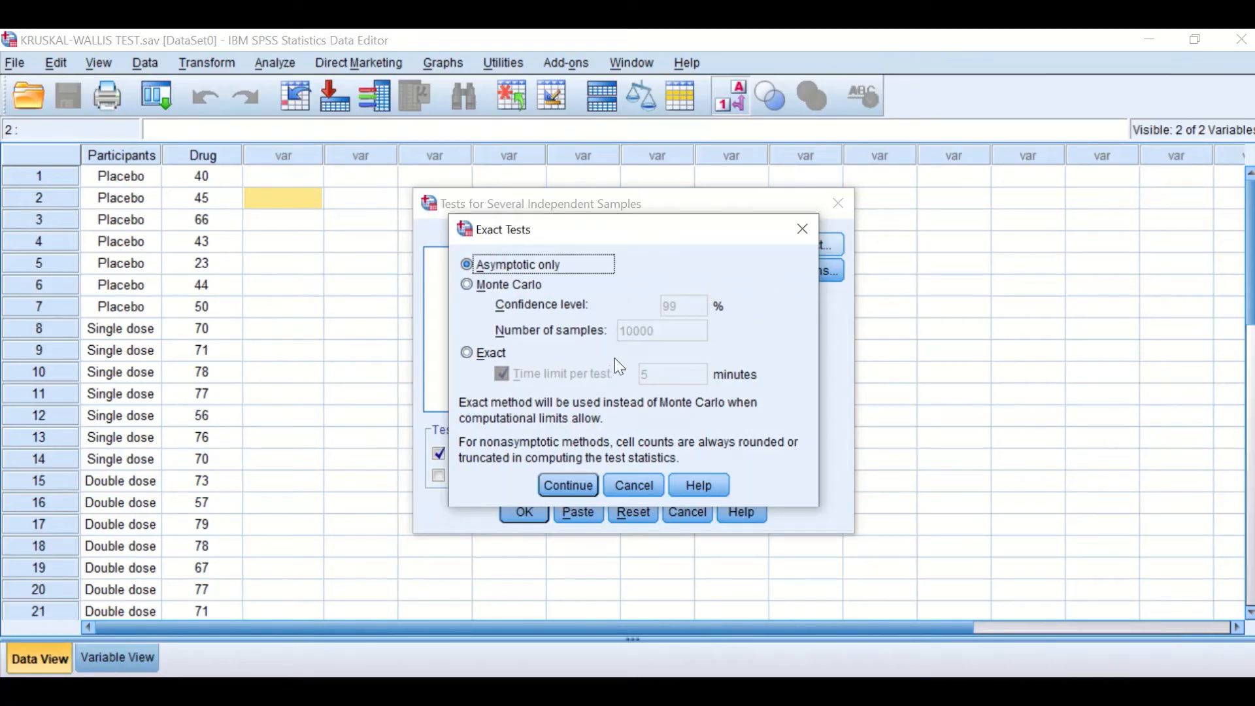
left_click(560, 485)
left_click(810, 270)
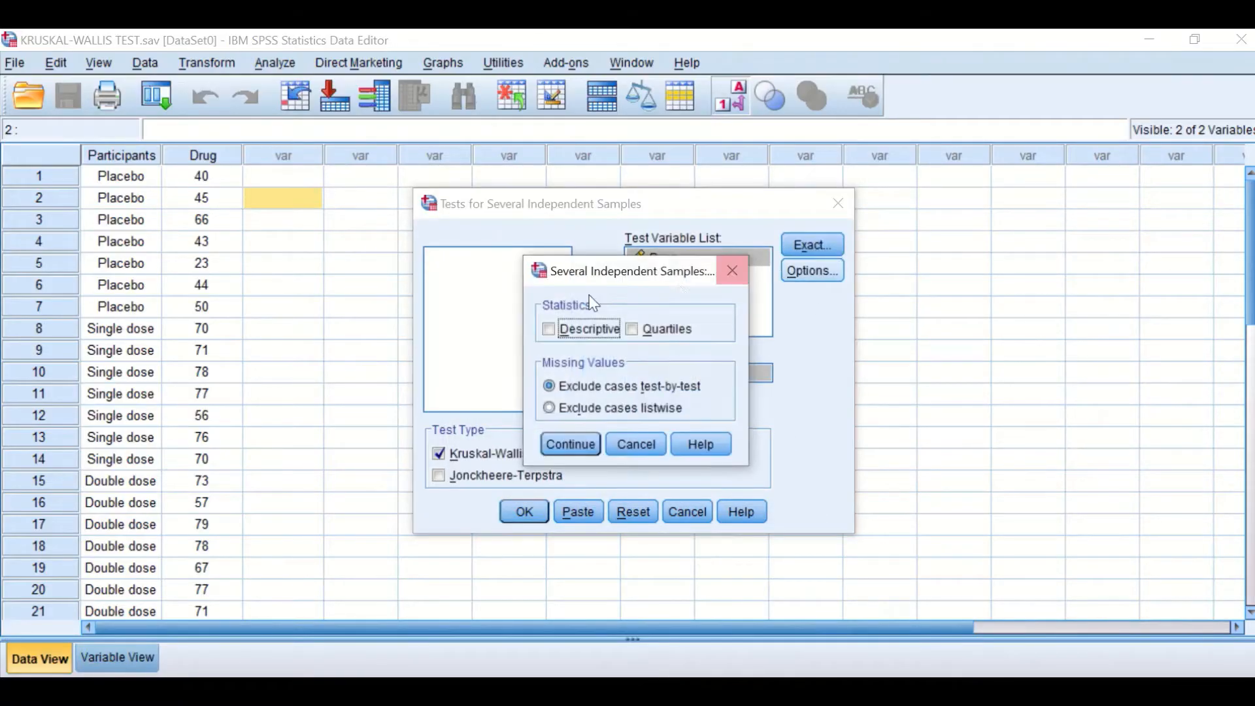
left_click(551, 328)
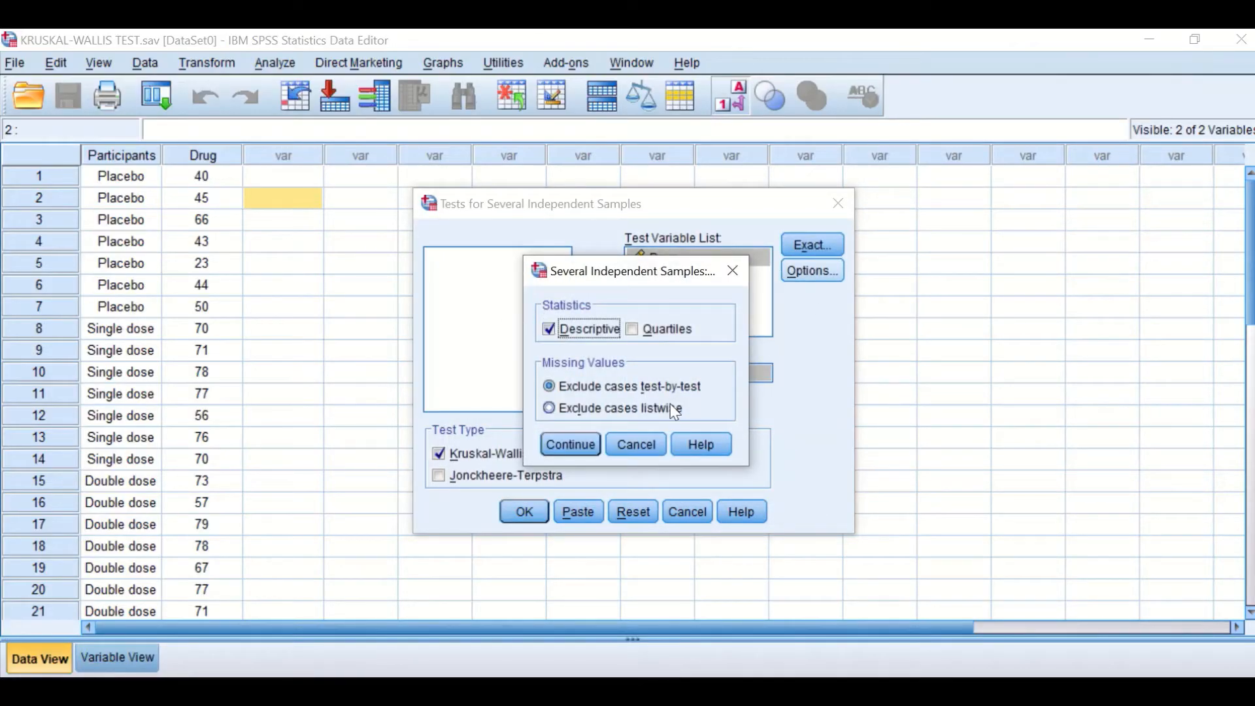
left_click(567, 446)
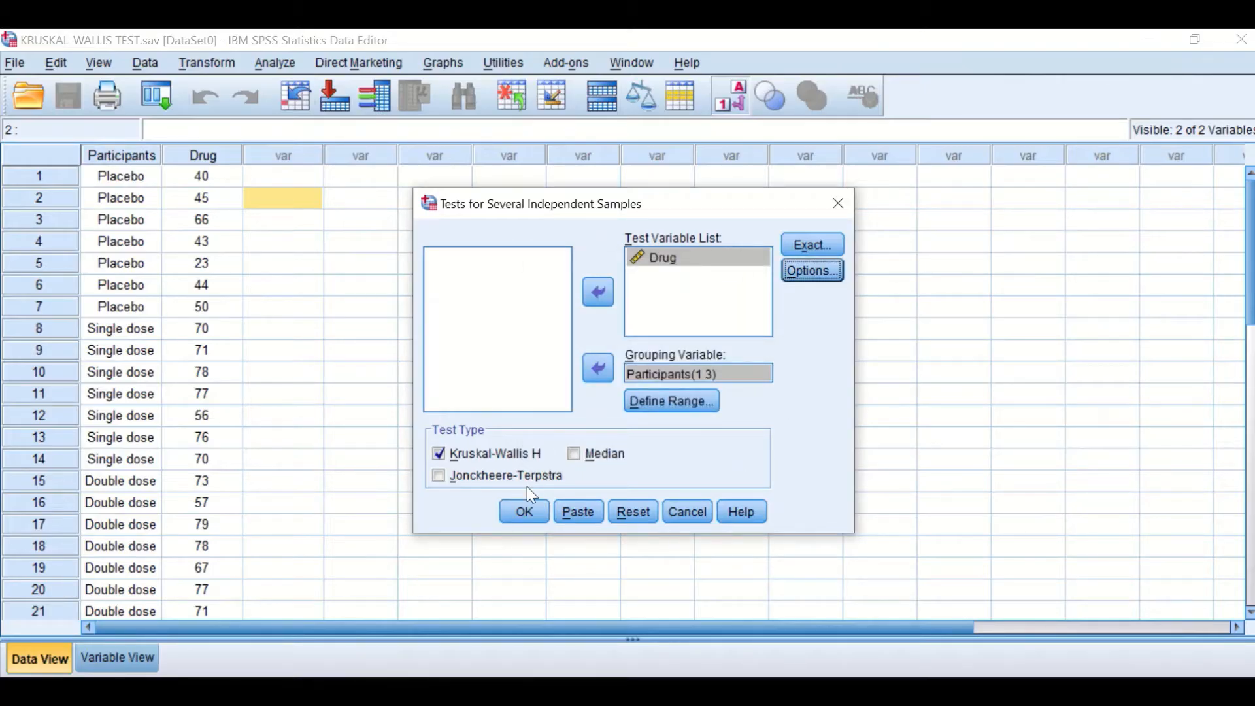
left_click(524, 511)
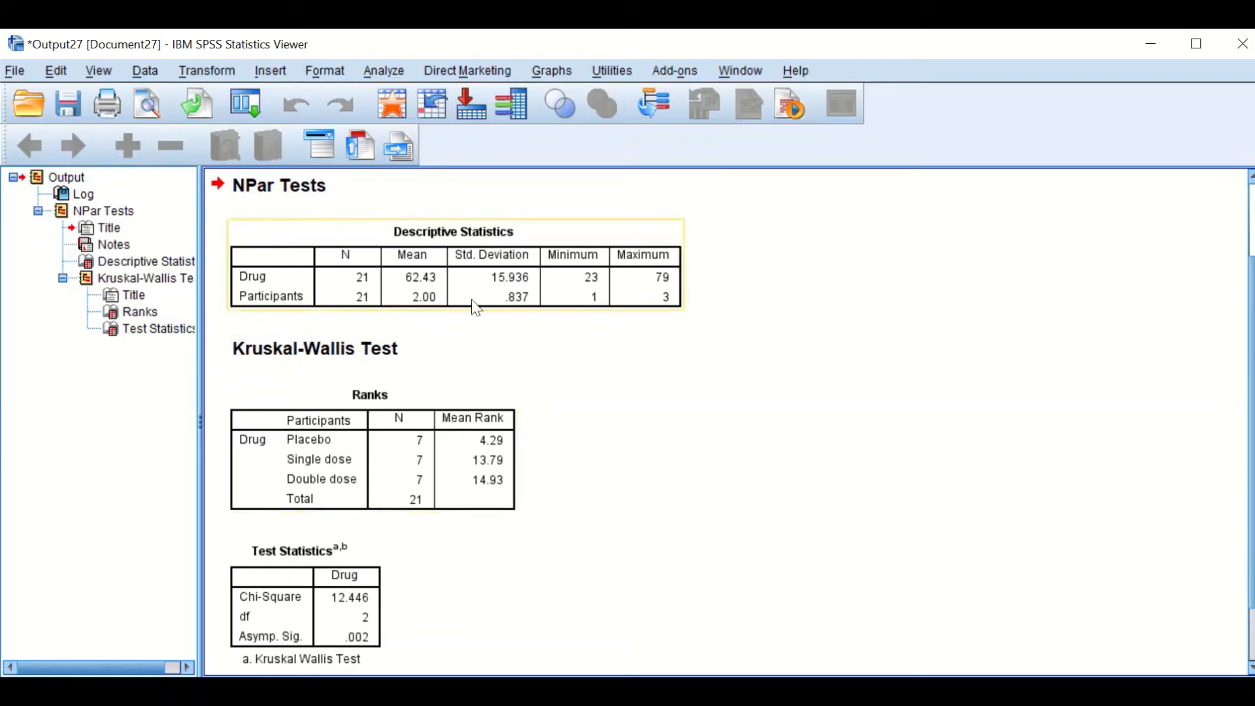
Examine the Descriptive Statistics, Ranks and Test Statistics tables in the Kruskal-Wallis output.
scroll(588, 444, "down", 3)
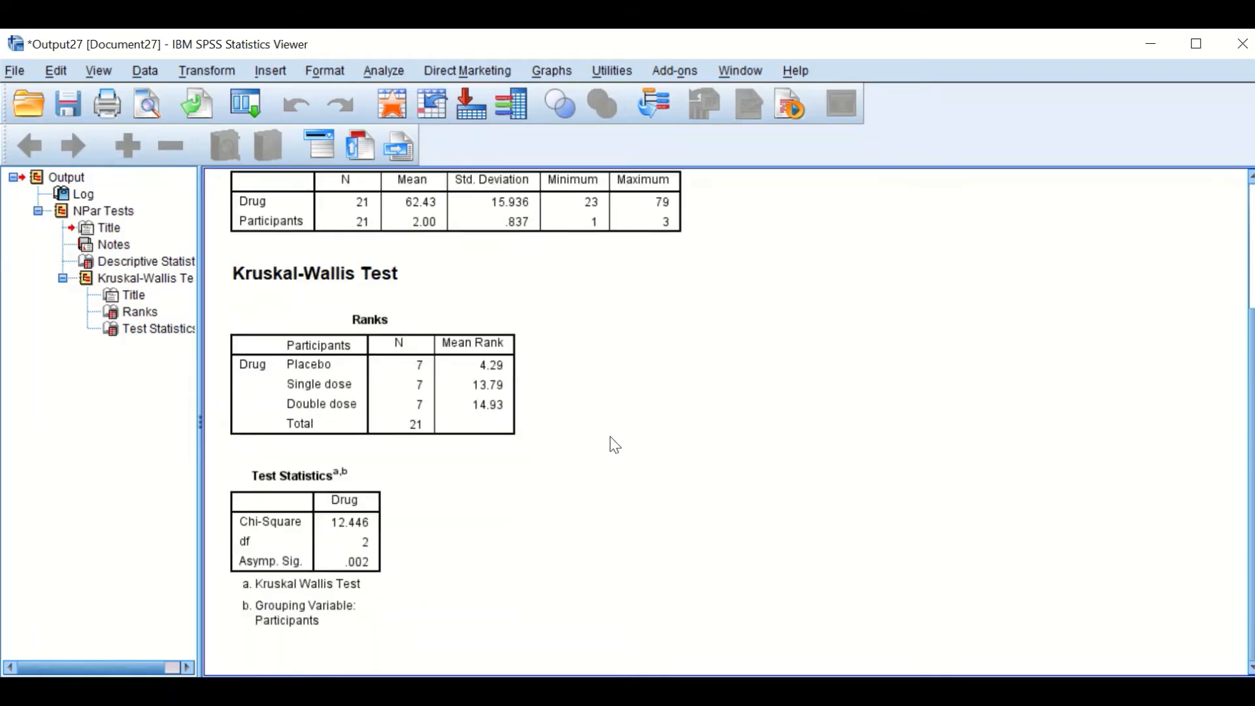
scroll(552, 387, "up", 4)
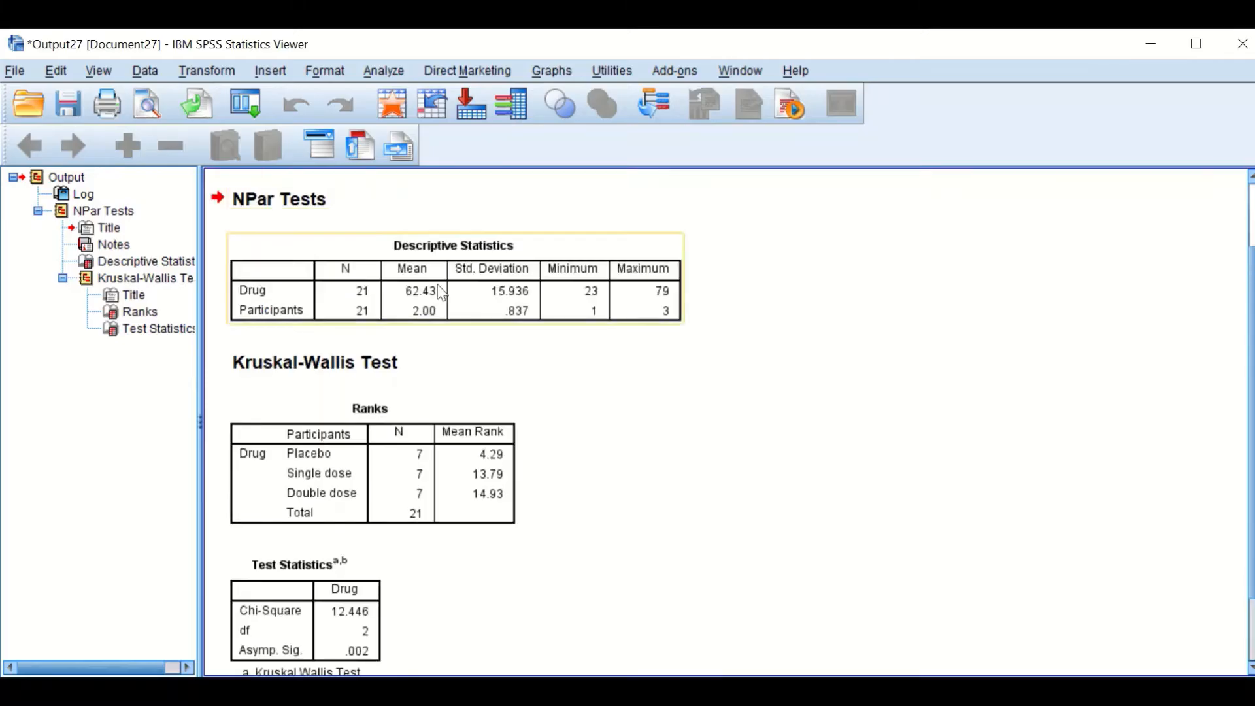
scroll(578, 402, "down", 3)
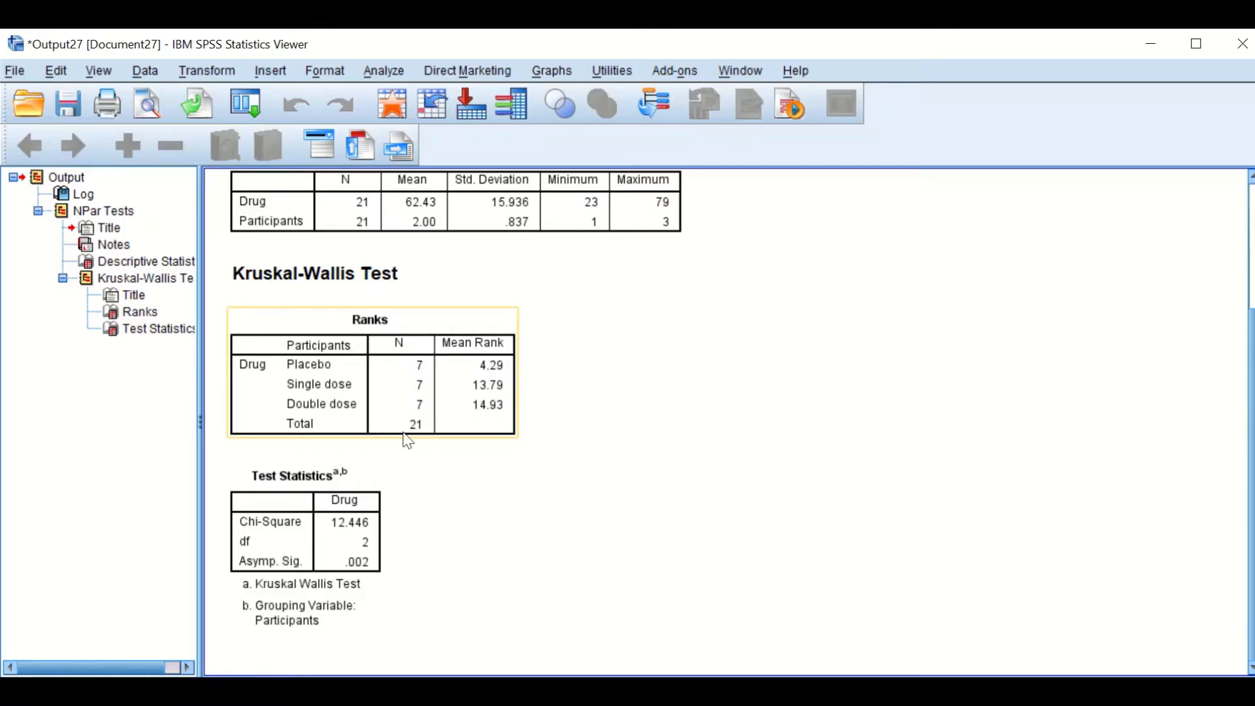
left_click(614, 359)
left_click(457, 338)
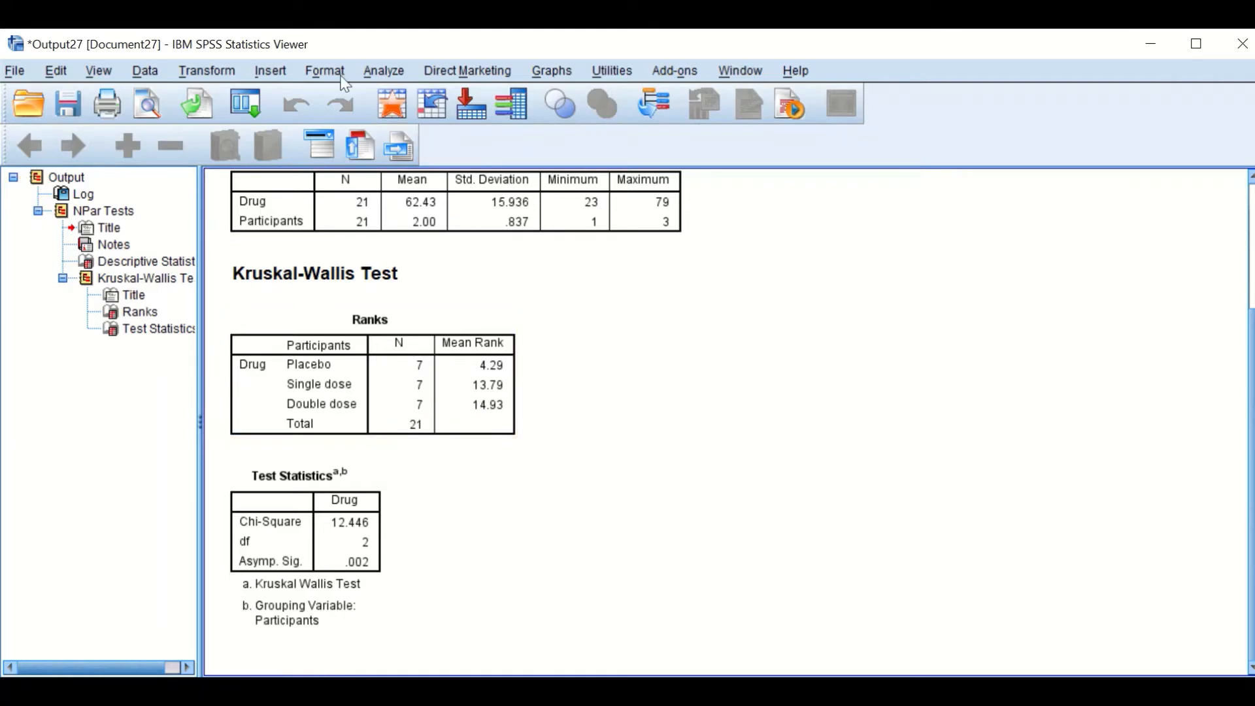
Open the legacy nonparametric test for 2 independent samples, reset its settings, and keep Mann-Whitney U as the test type.
left_click(384, 71)
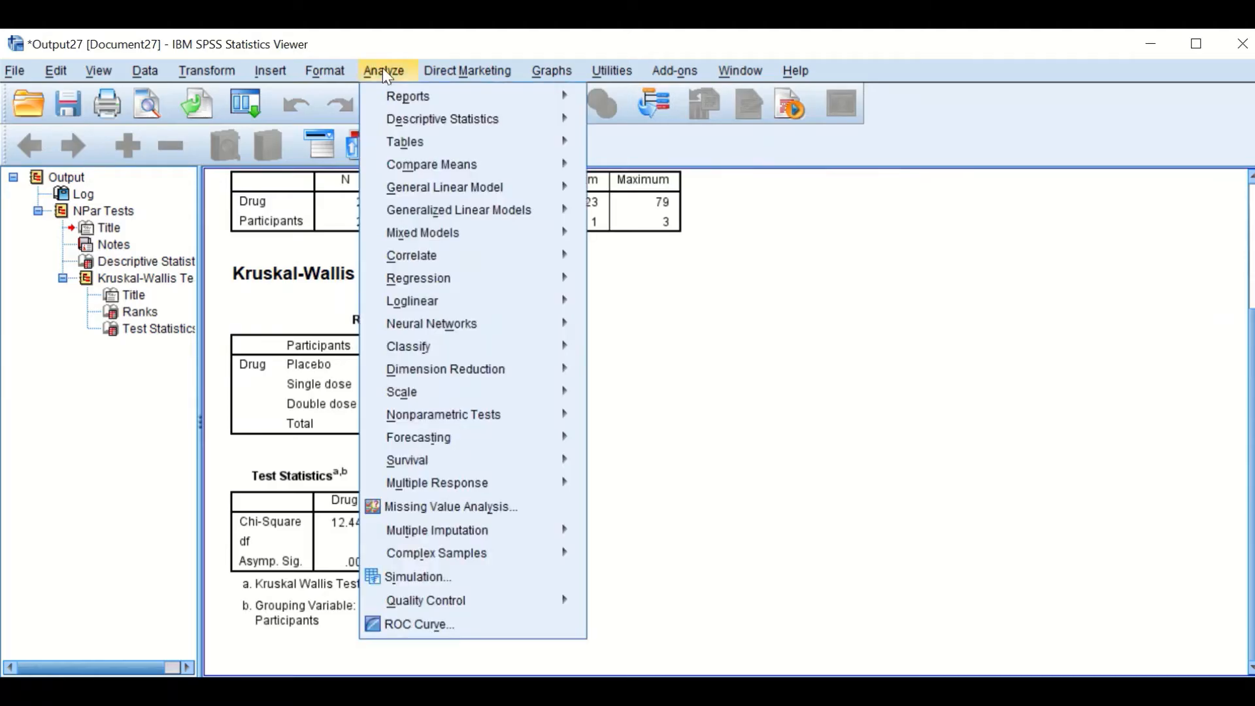
mouse_move(448, 421)
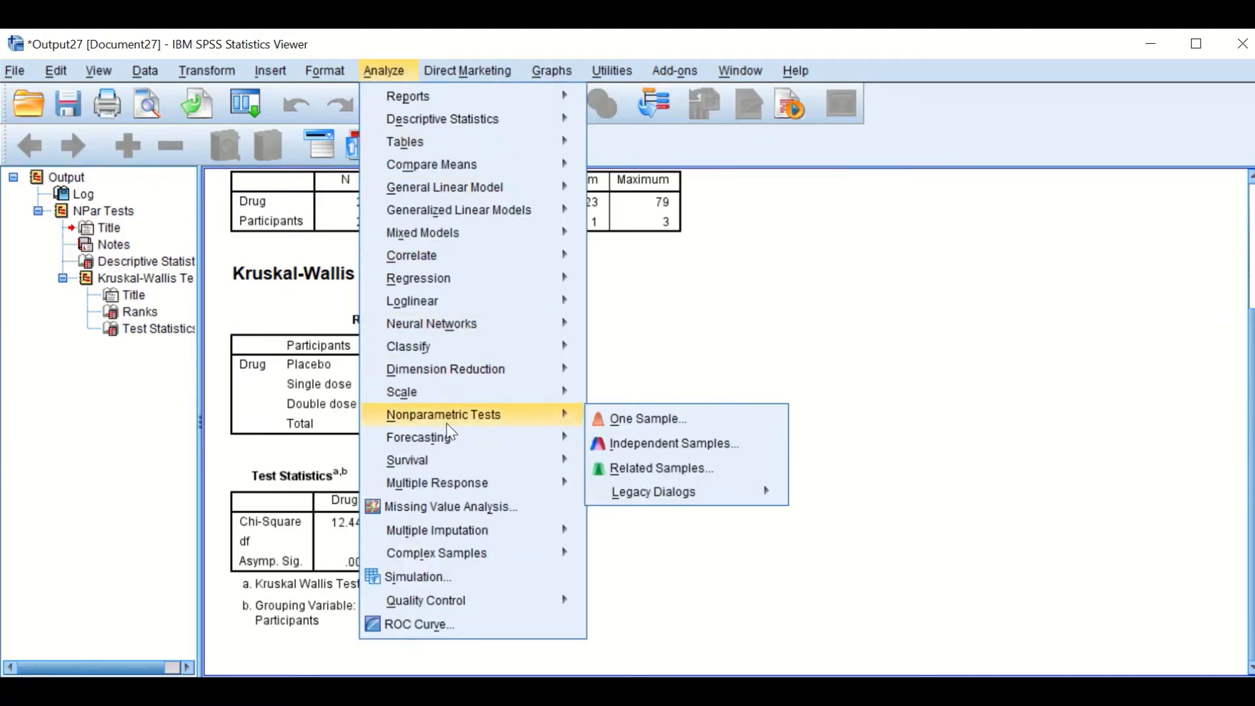
mouse_move(717, 504)
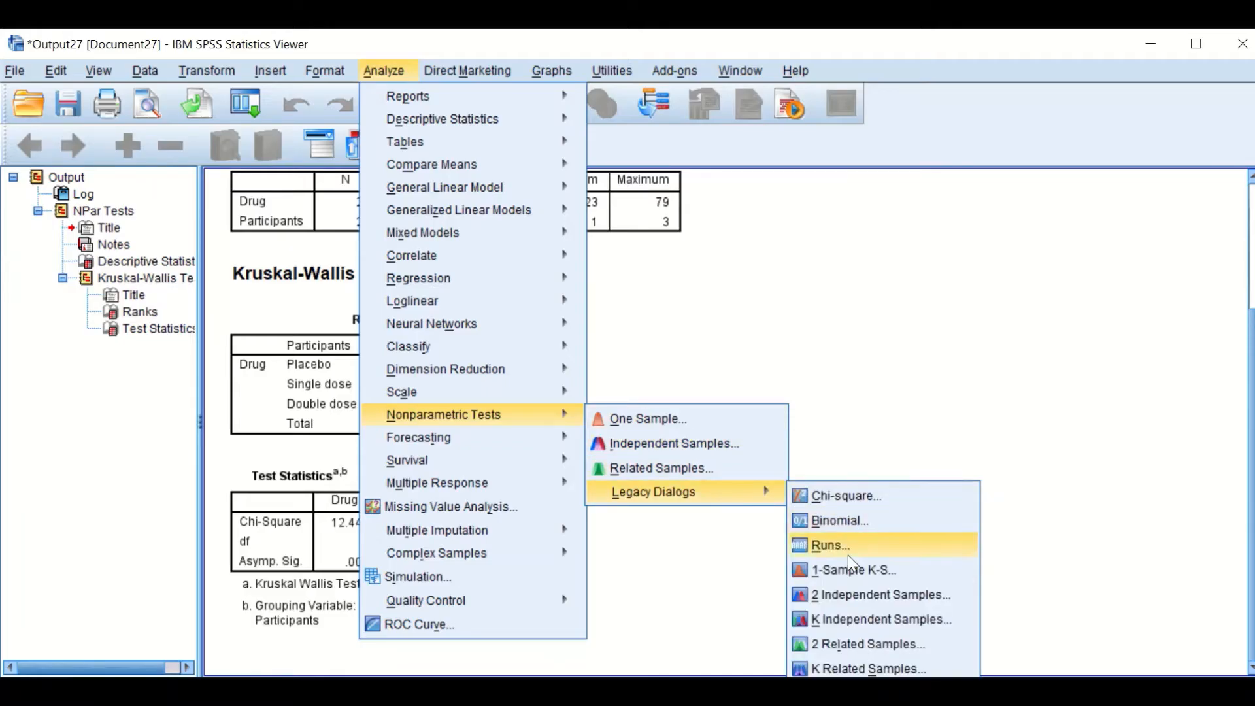
left_click(848, 594)
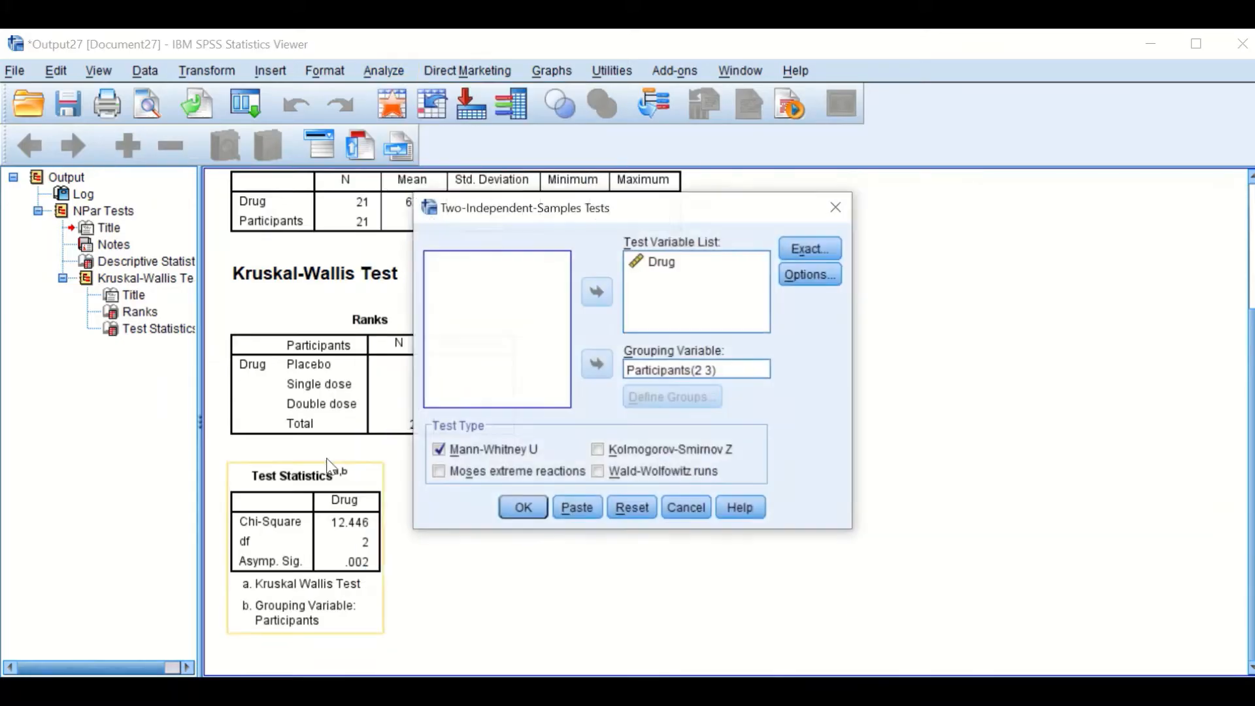
left_click(625, 517)
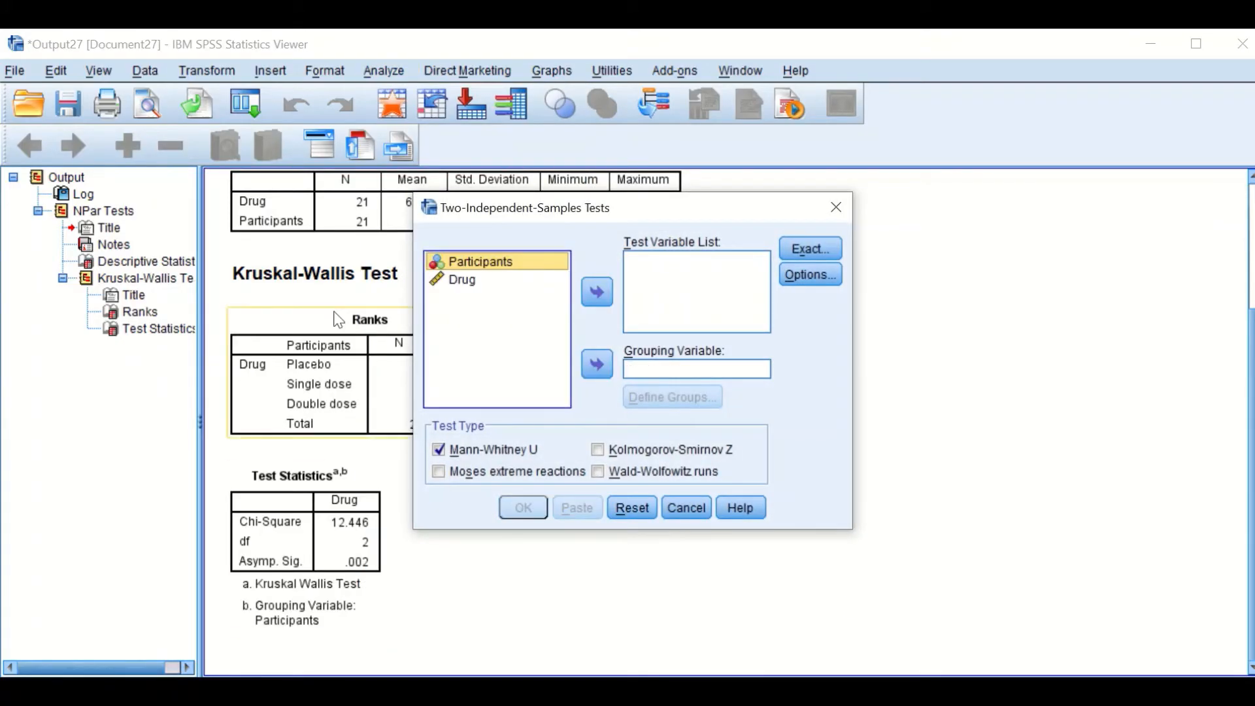
left_click(439, 449)
left_click(440, 450)
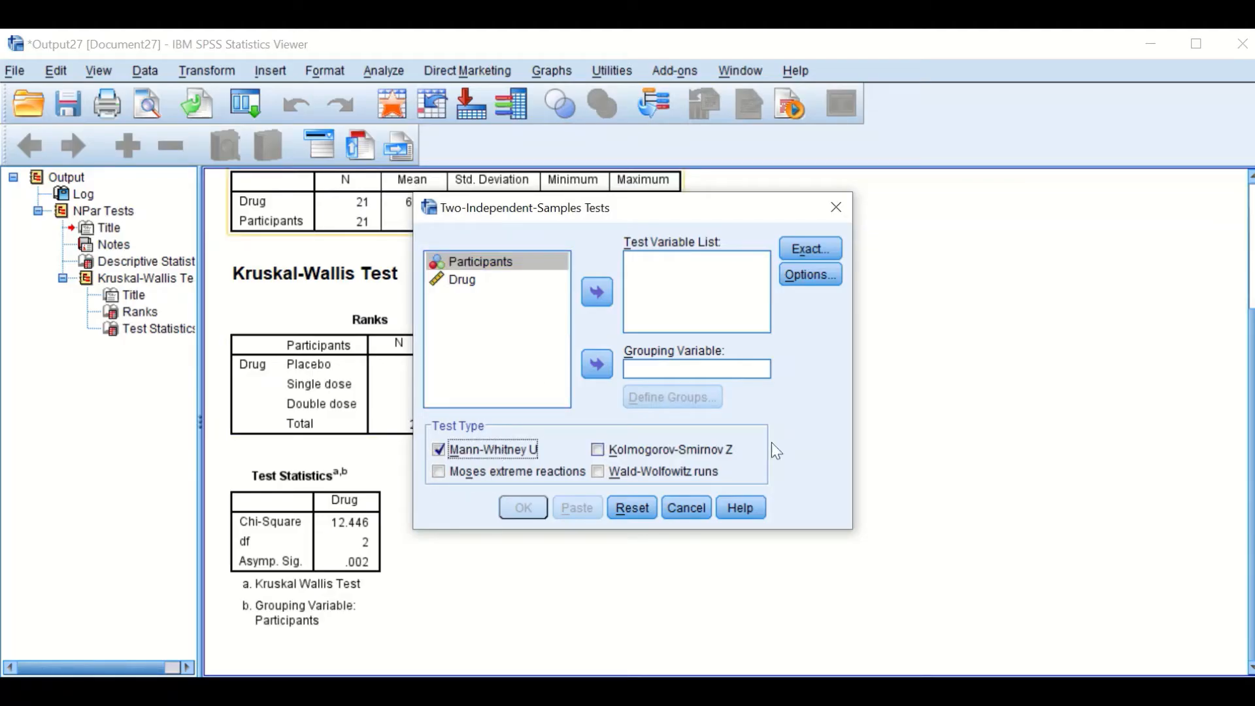
Assign Drug as the test variable and Participants as the grouping variable for the Mann-Whitney U test.
left_click(468, 284)
left_click(596, 292)
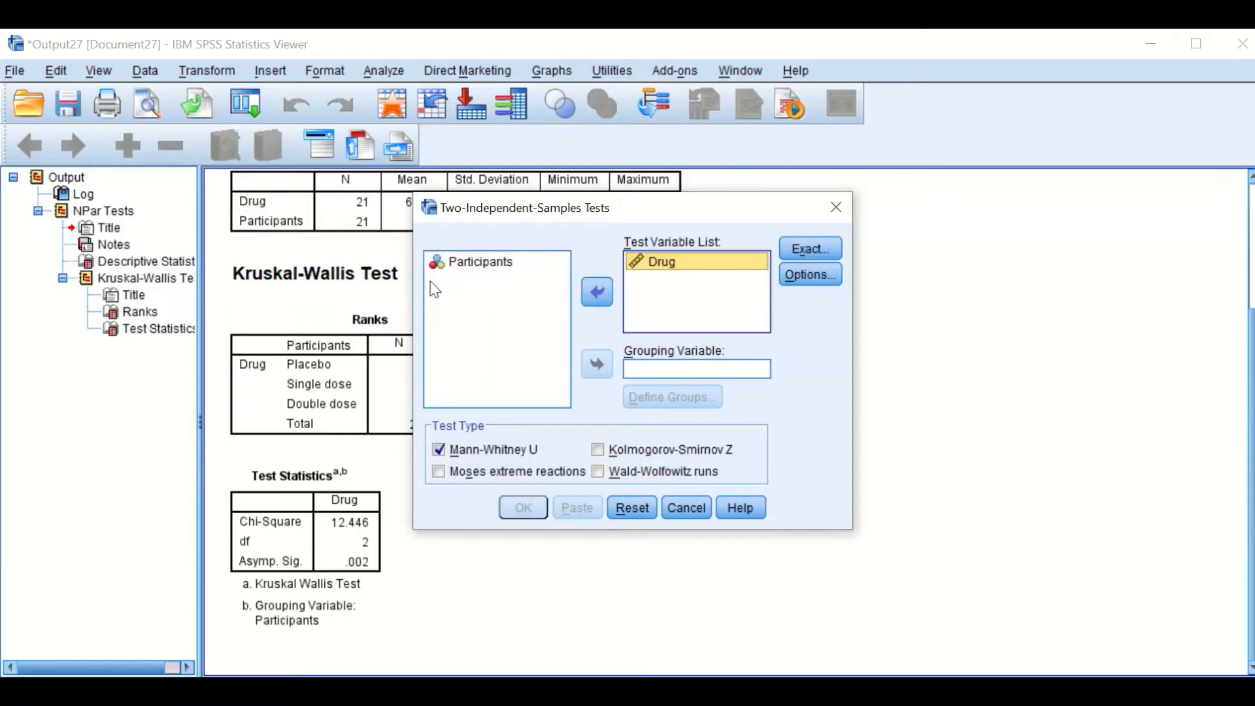
left_click(468, 262)
left_click(596, 364)
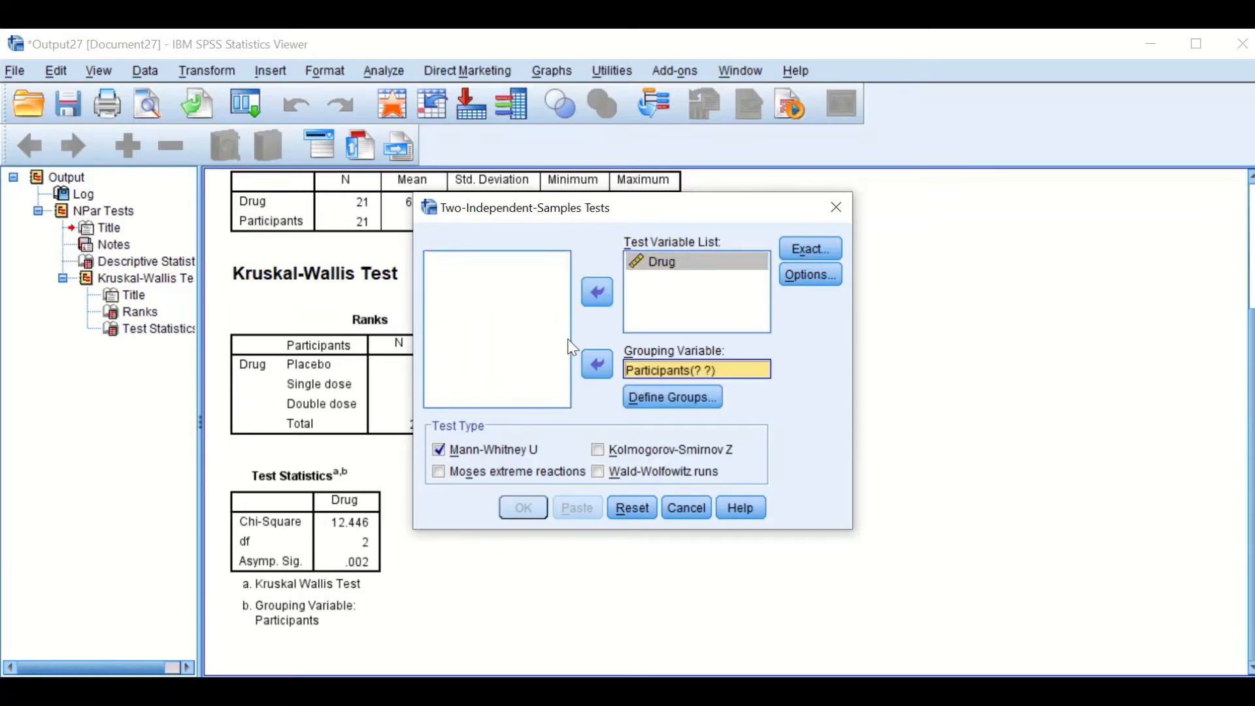
Define the Participants grouping range for the Mann-Whitney U test as group 1 versus group 2.
left_click(673, 397)
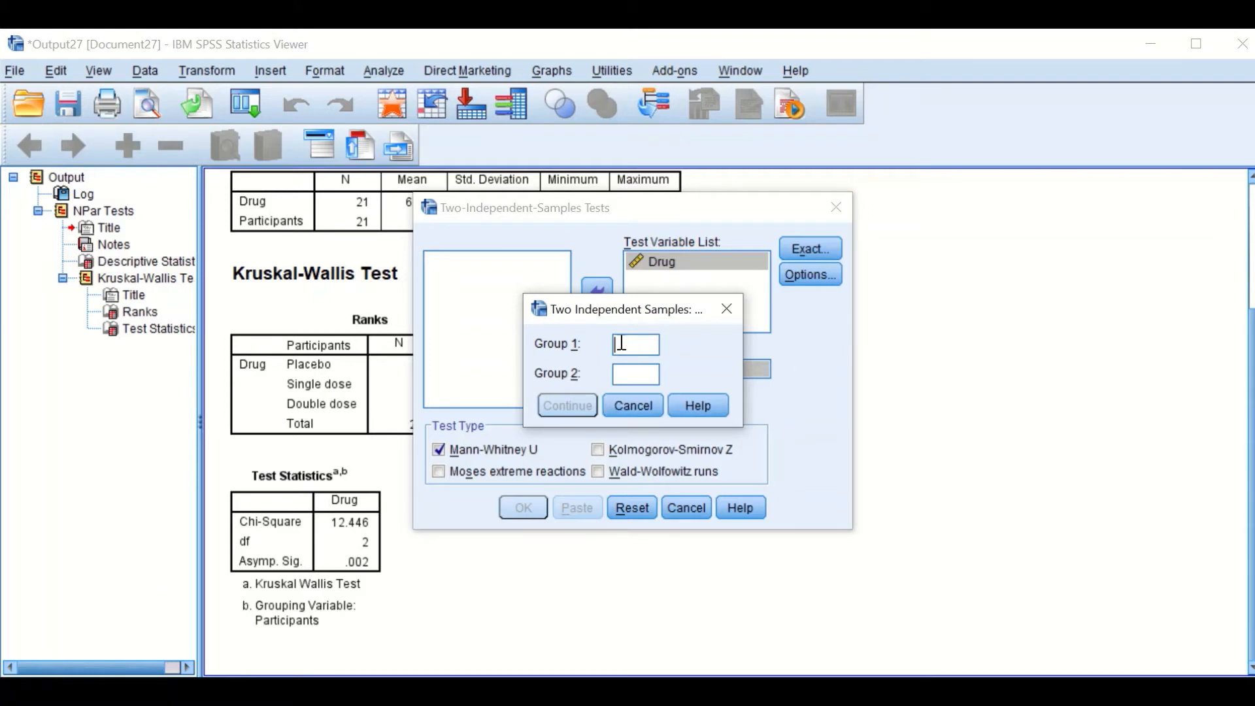
type("1")
left_click(630, 378)
type("2")
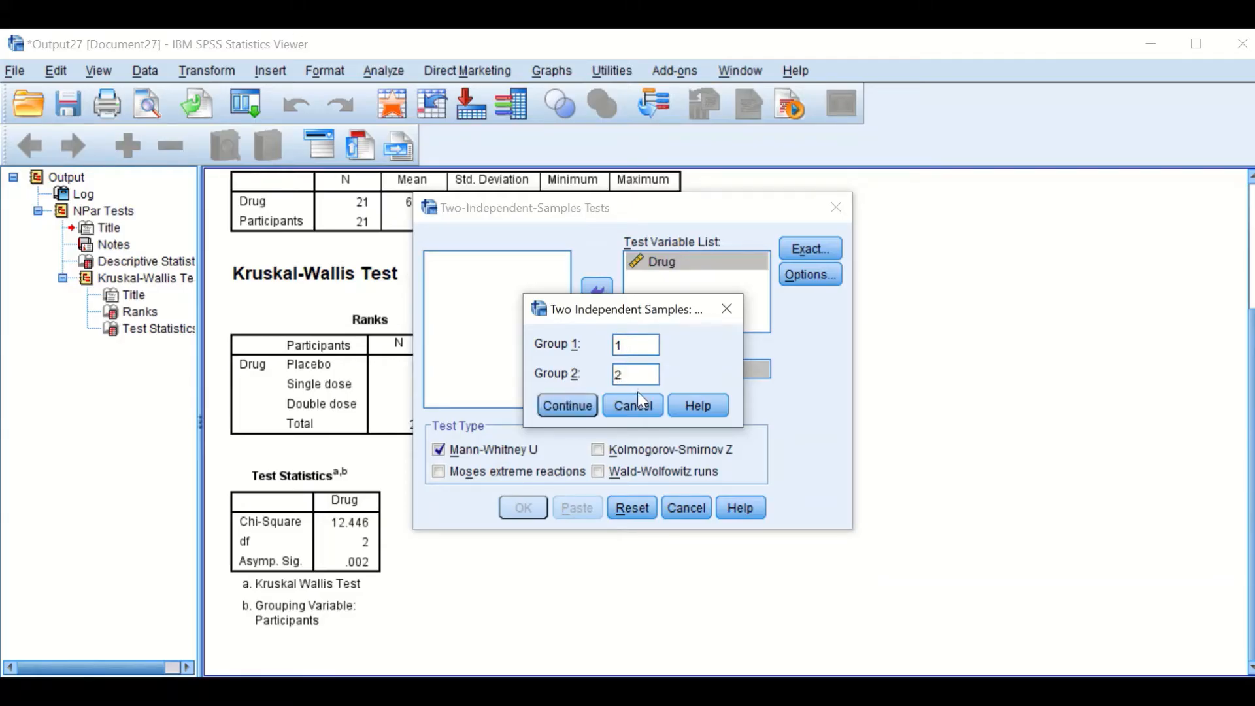
left_click(567, 405)
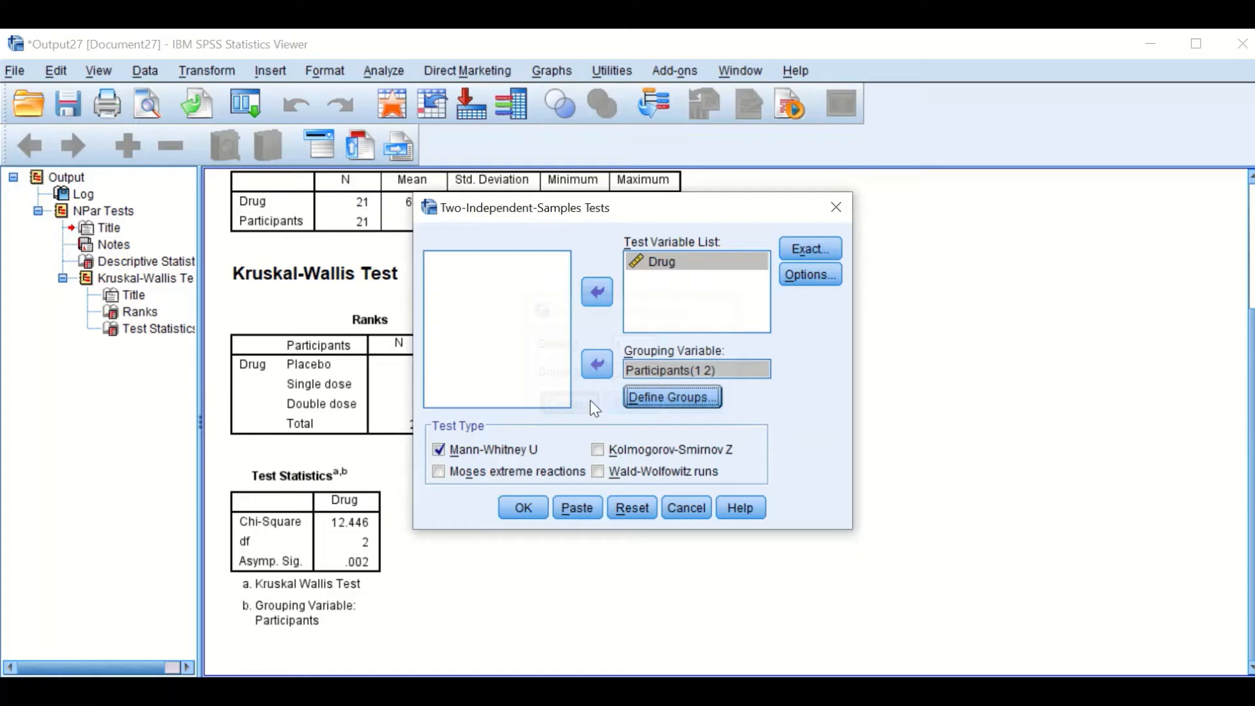
Keep the Asymptotic only method, include descriptive statistics, and run the Mann-Whitney U test for groups 1 and 2.
left_click(809, 249)
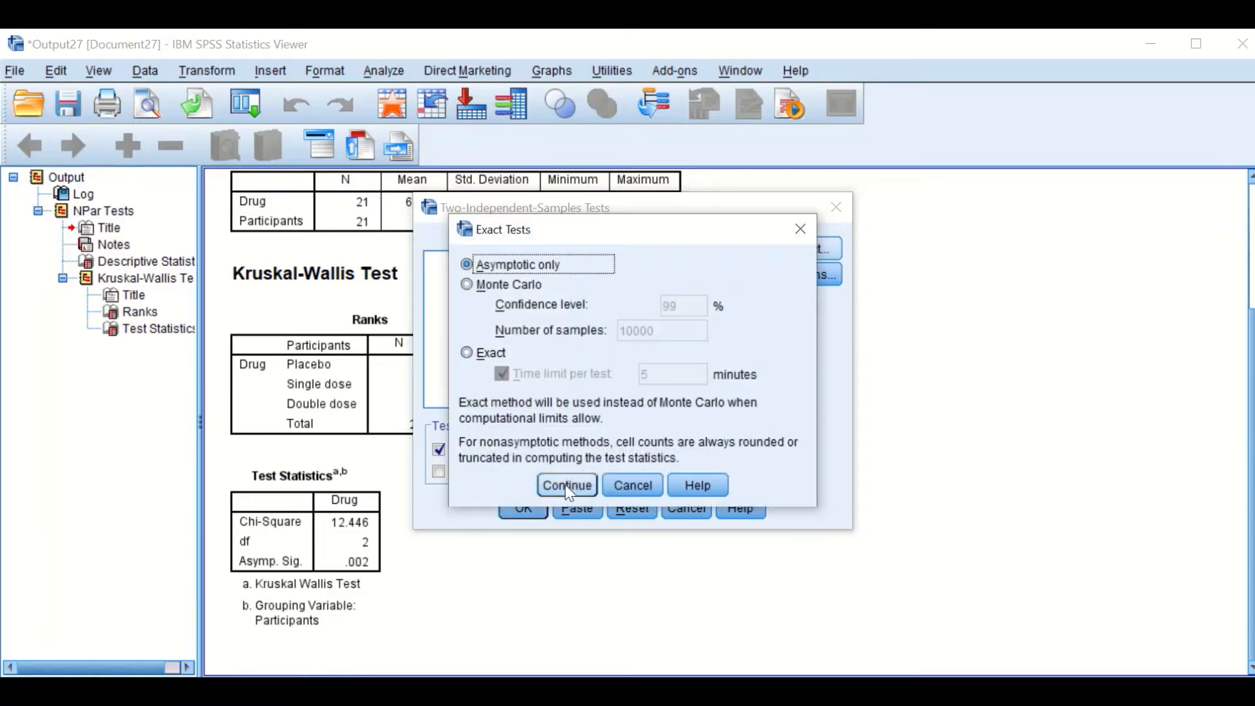
left_click(569, 487)
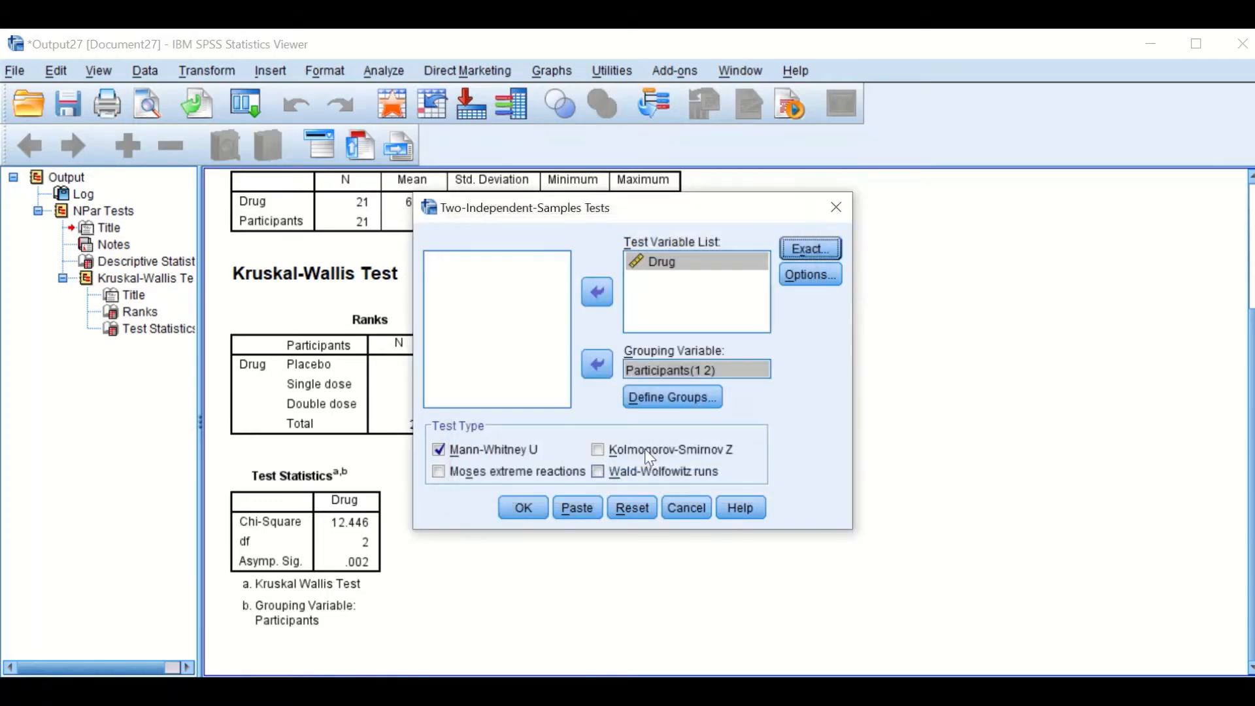
left_click(803, 276)
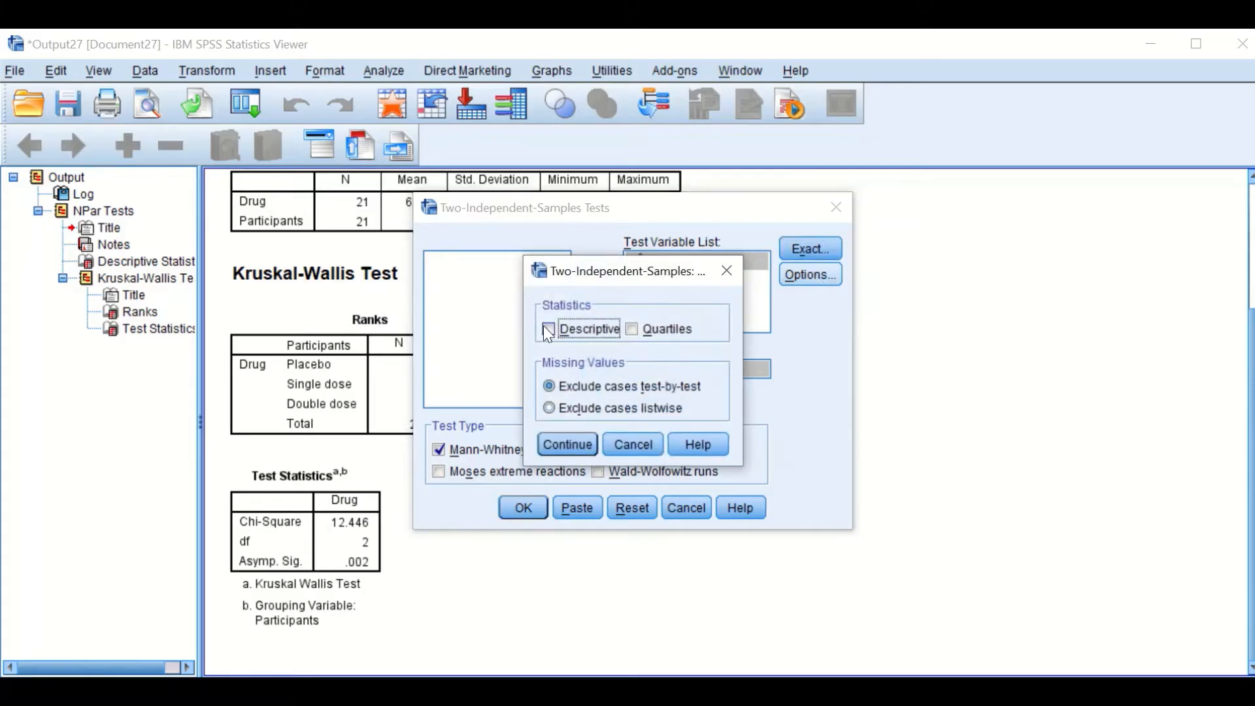
left_click(562, 441)
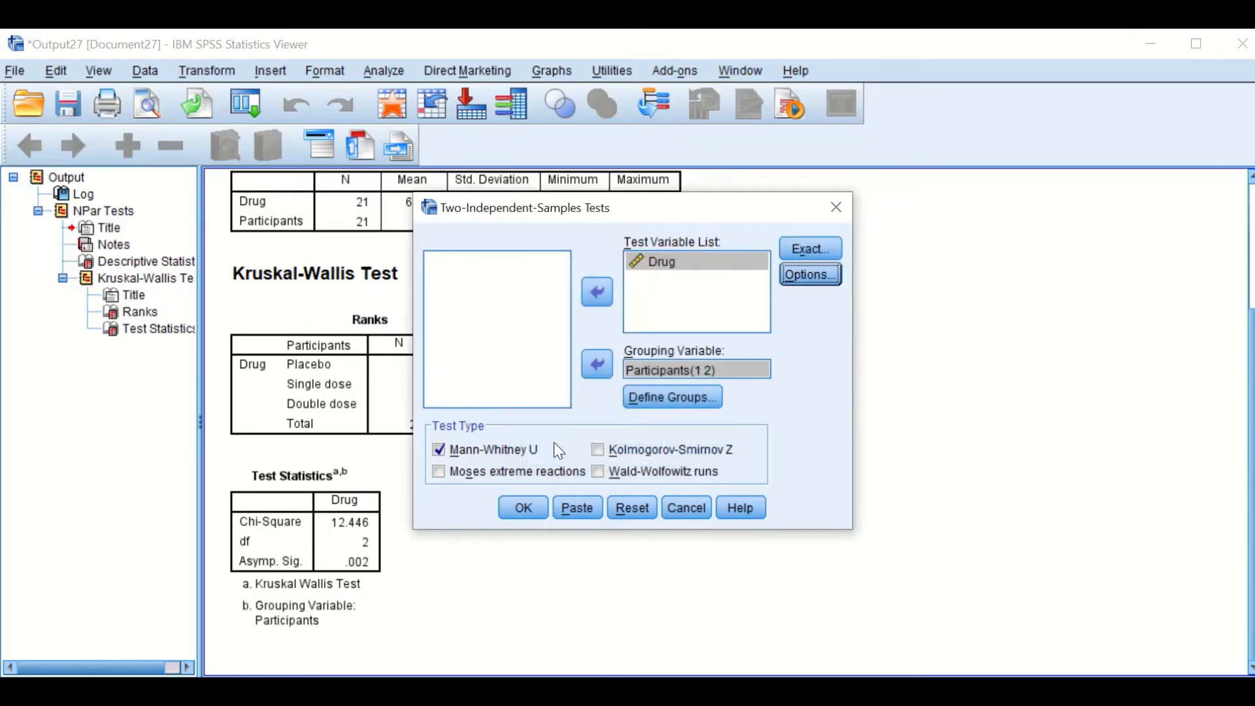
left_click(523, 507)
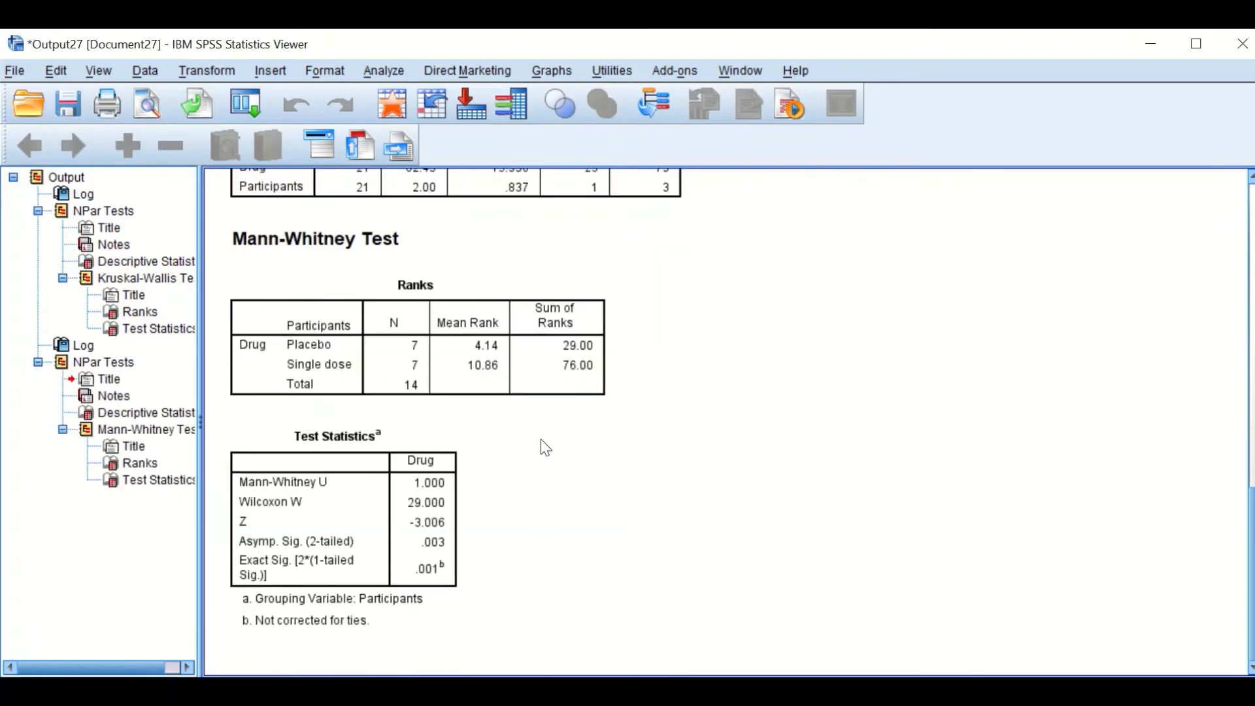
Examine the Ranks and Test Statistics tables of the Mann-Whitney comparison between Placebo and Single dose.
left_click(320, 324)
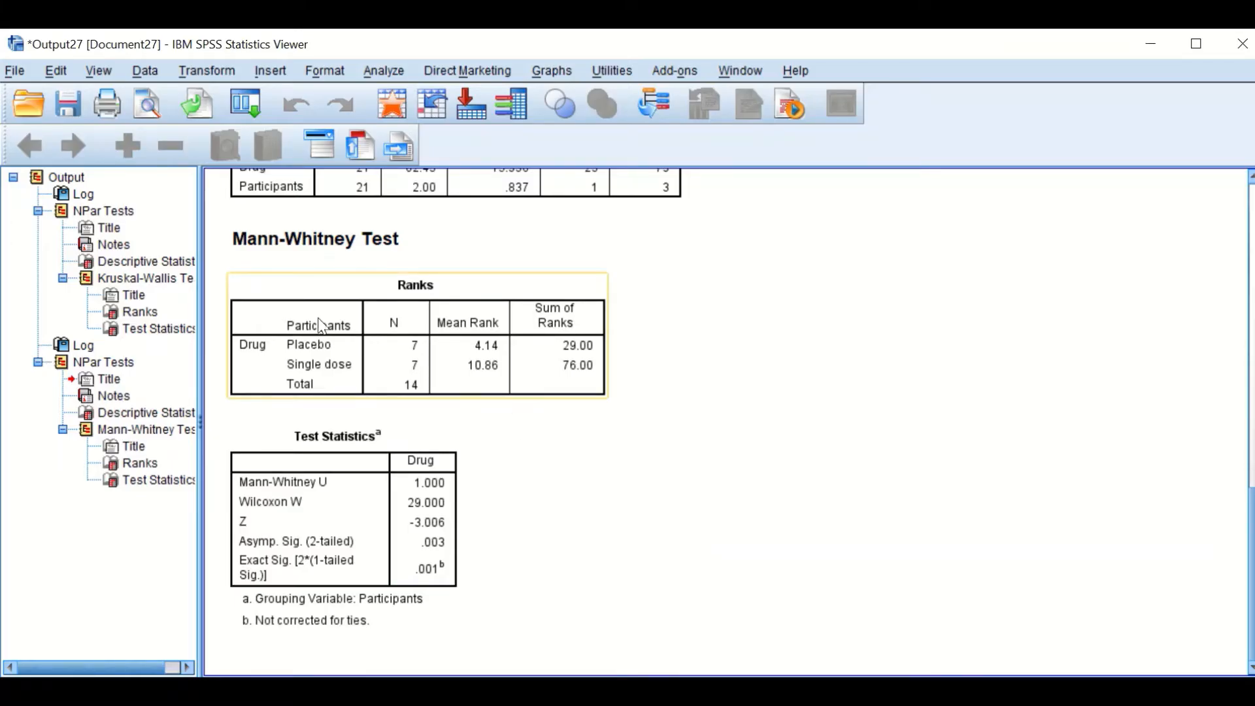
left_click(325, 239)
left_click(516, 330)
left_click(439, 539)
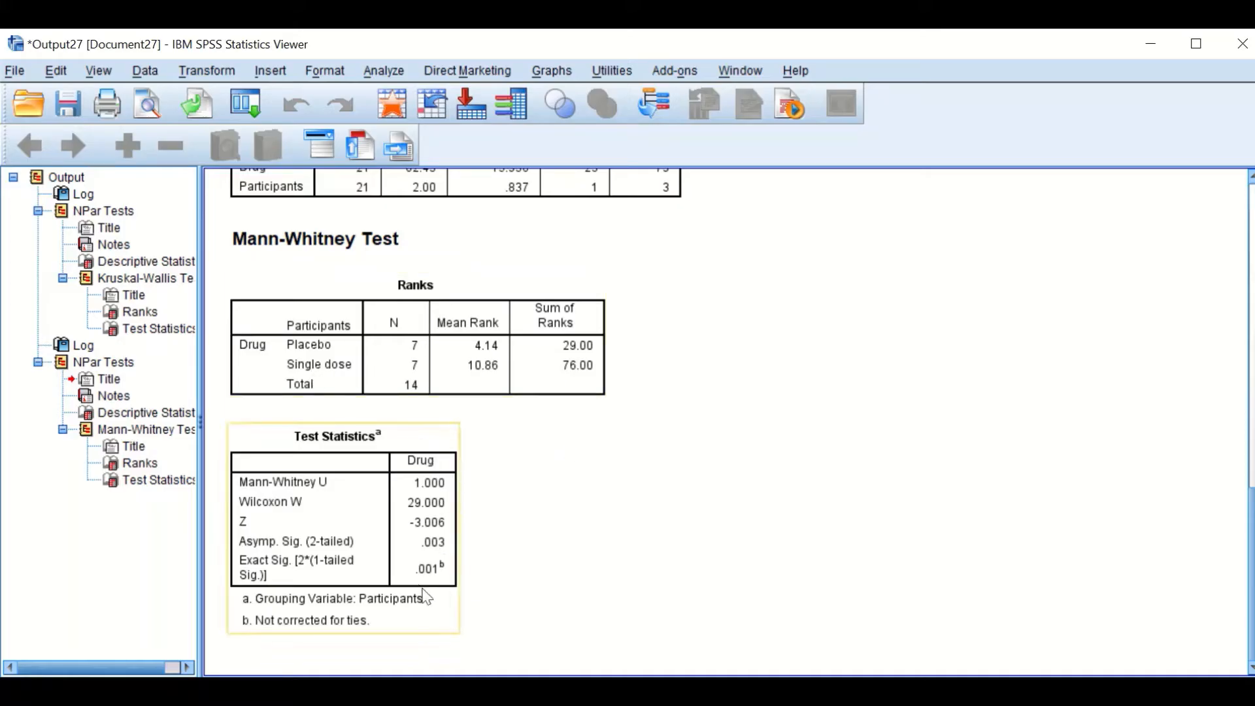
left_click(347, 353)
Reopen the legacy 2 independent samples test, set Group 2 to 3 while keeping Group 1 as 1, and run the Mann-Whitney U test.
left_click(382, 71)
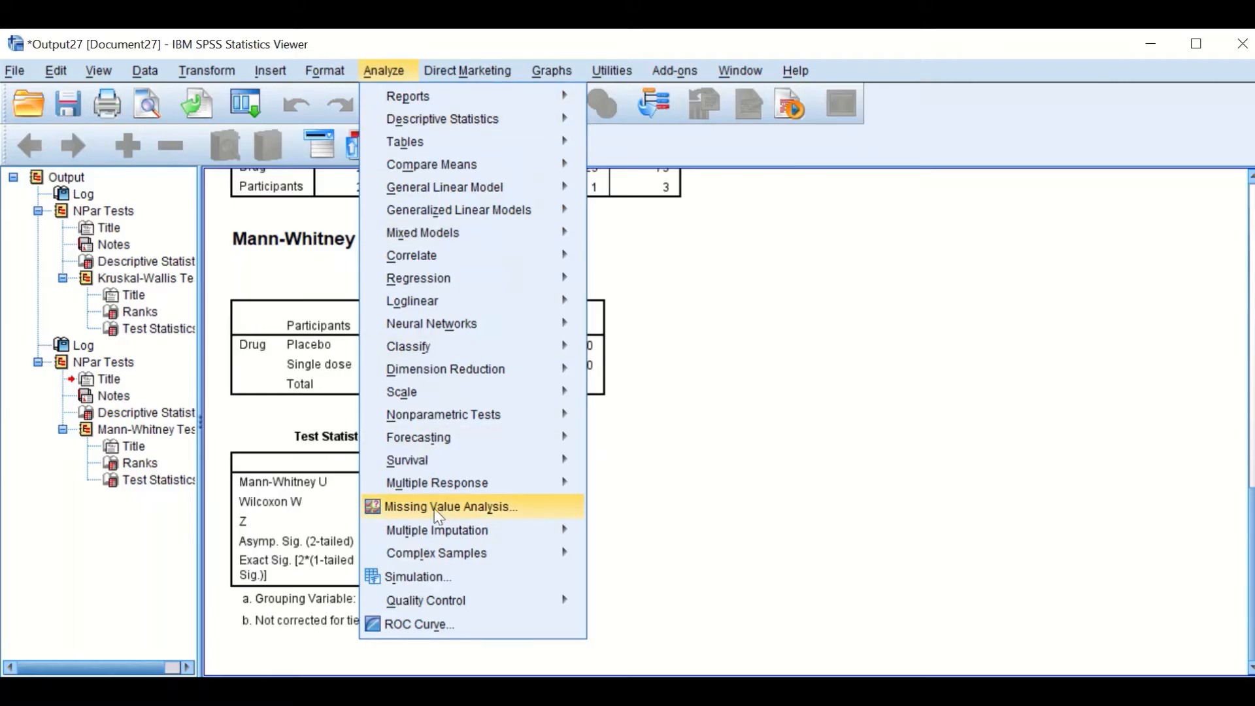
mouse_move(444, 417)
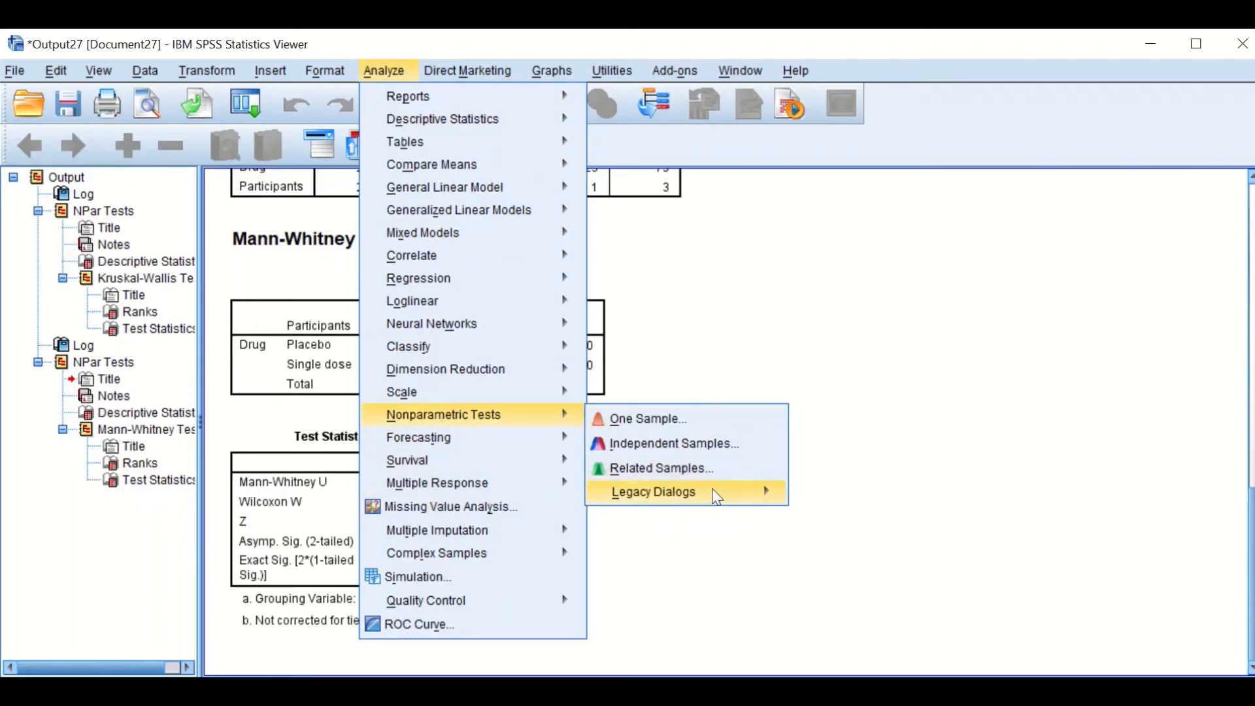
mouse_move(716, 494)
left_click(876, 596)
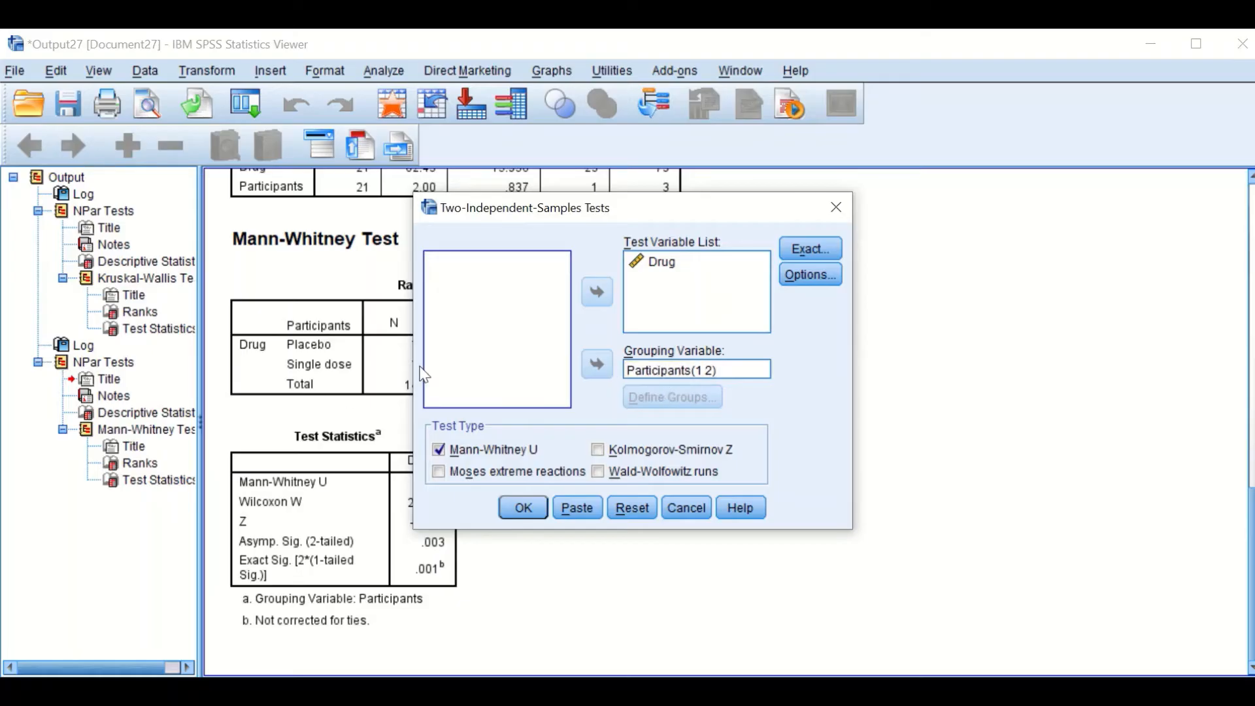
left_click(691, 370)
left_click(691, 397)
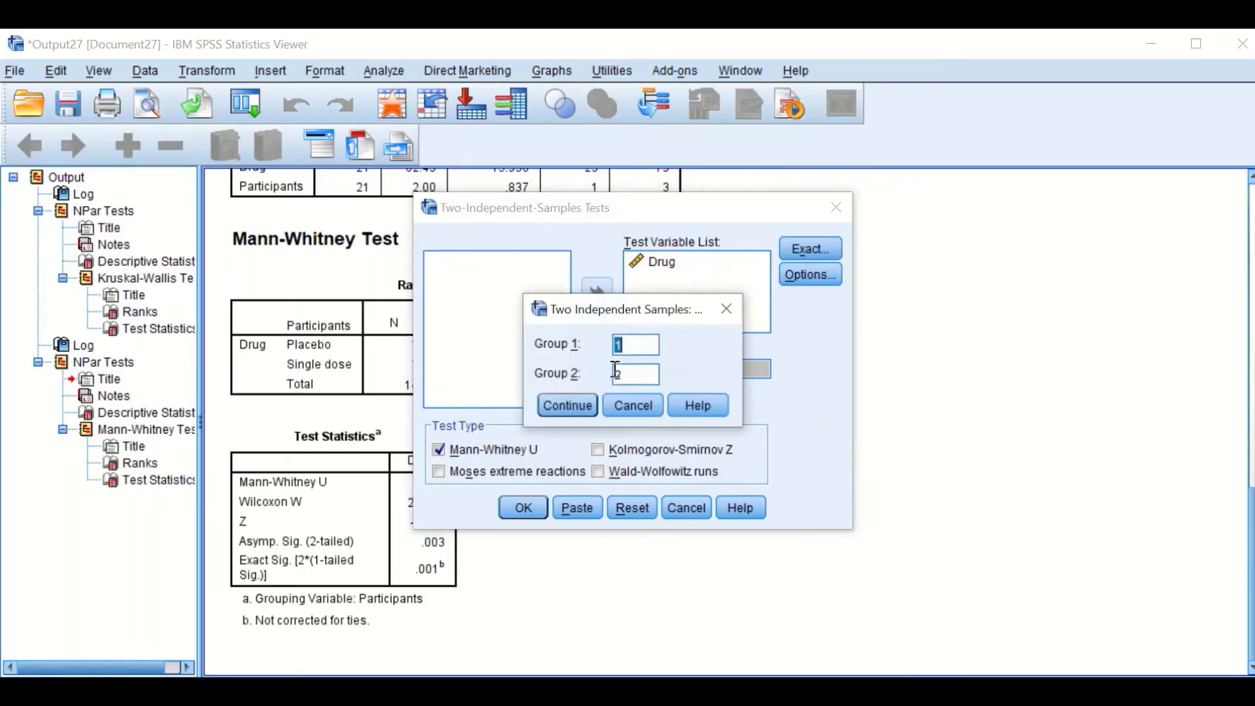
left_click_drag(623, 374, 611, 374)
type("3")
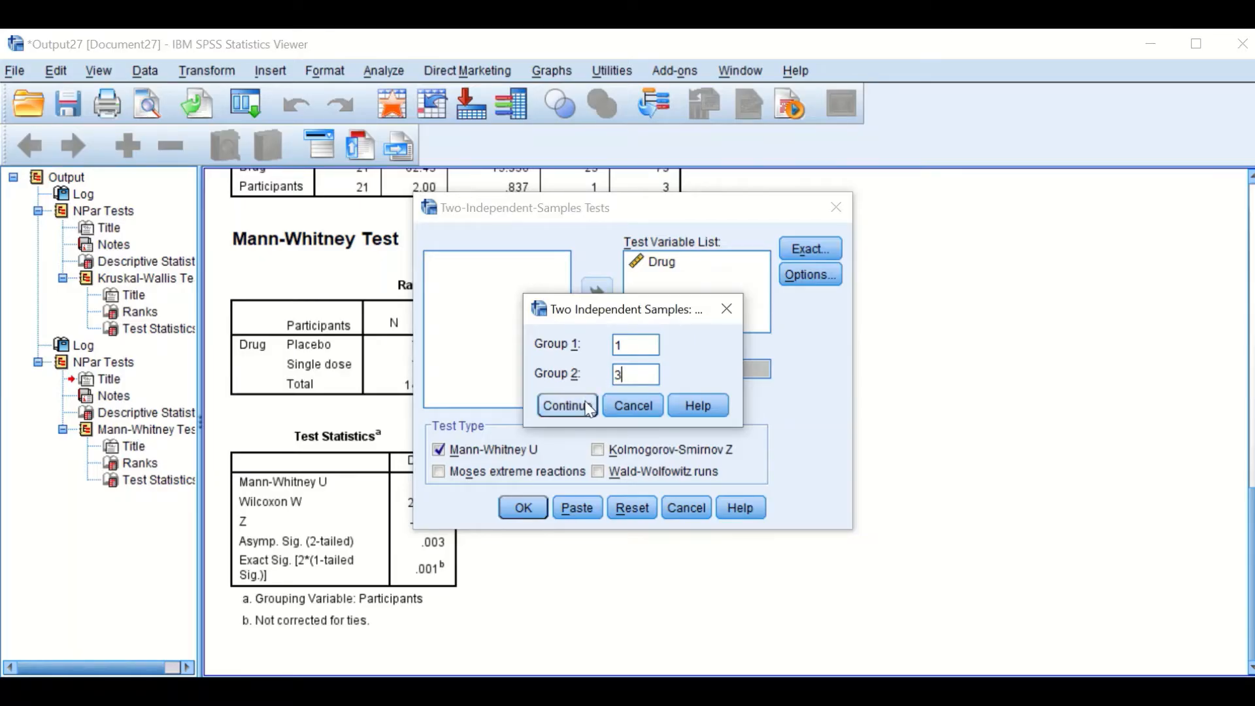
left_click(566, 406)
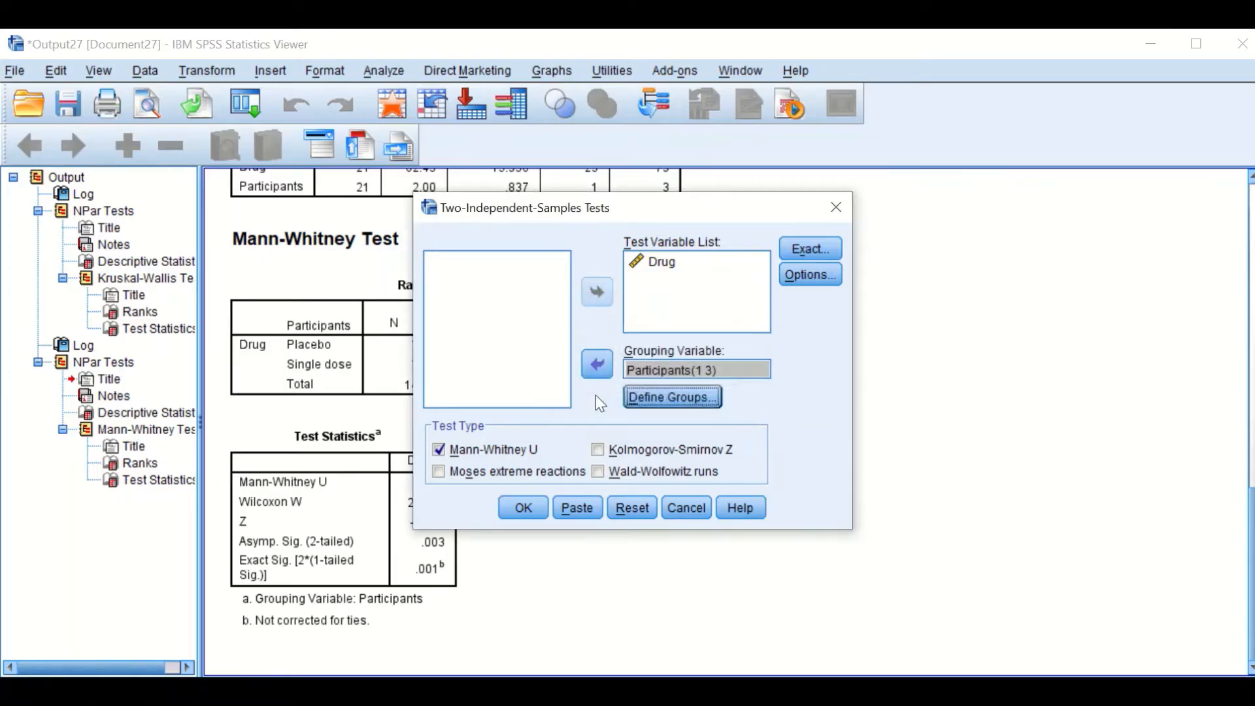
left_click(523, 507)
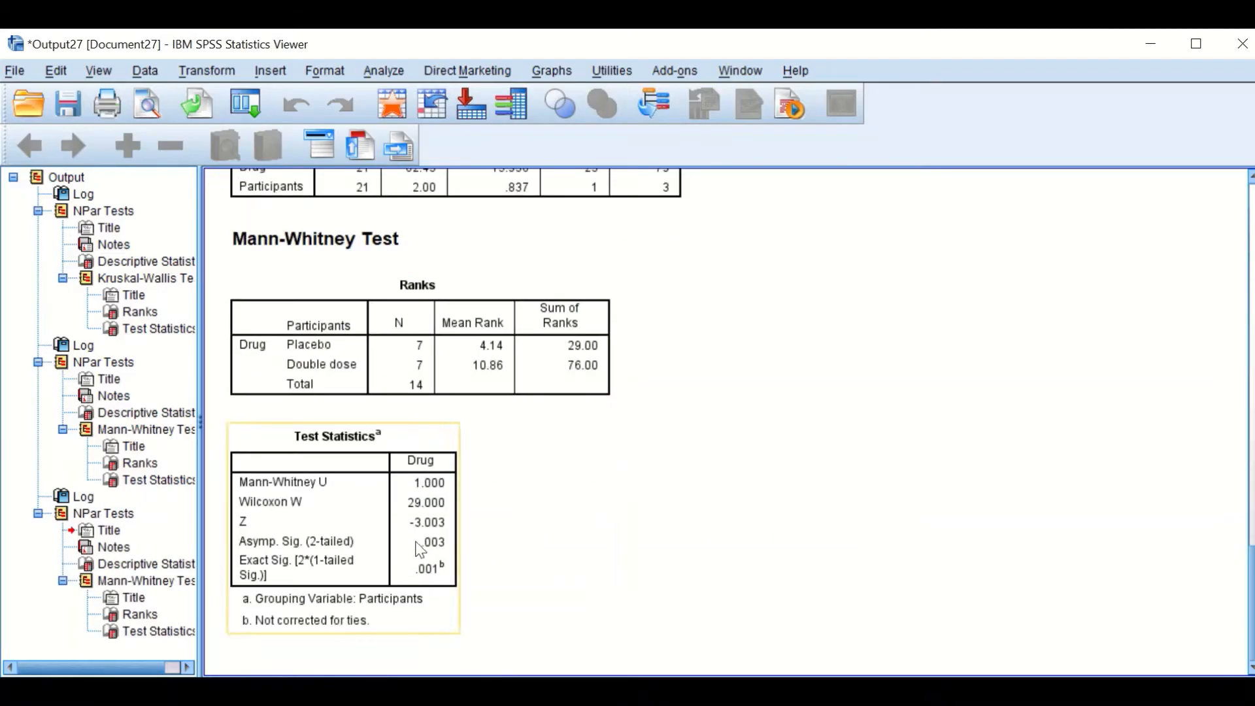
Compare the Mann-Whitney output tables for Placebo versus Double dose with those for Placebo versus Single dose.
scroll(431, 536, "up", 3)
scroll(439, 530, "up", 5)
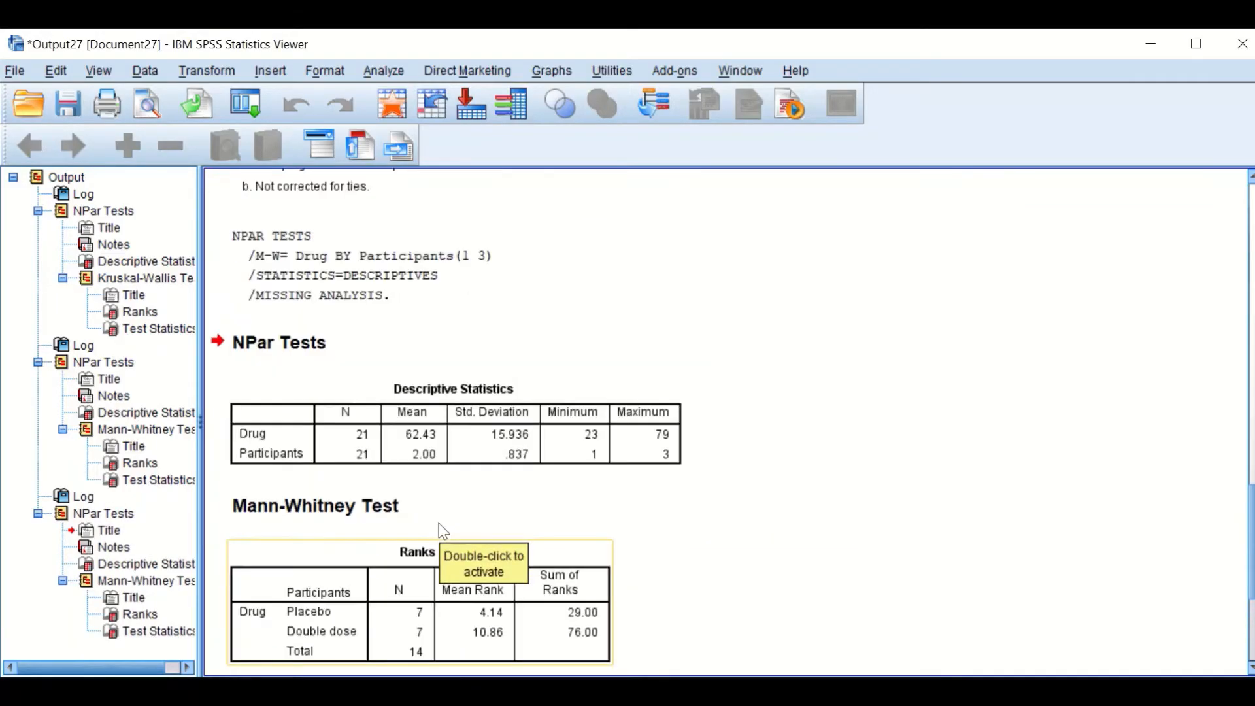
scroll(439, 527, "down", 5)
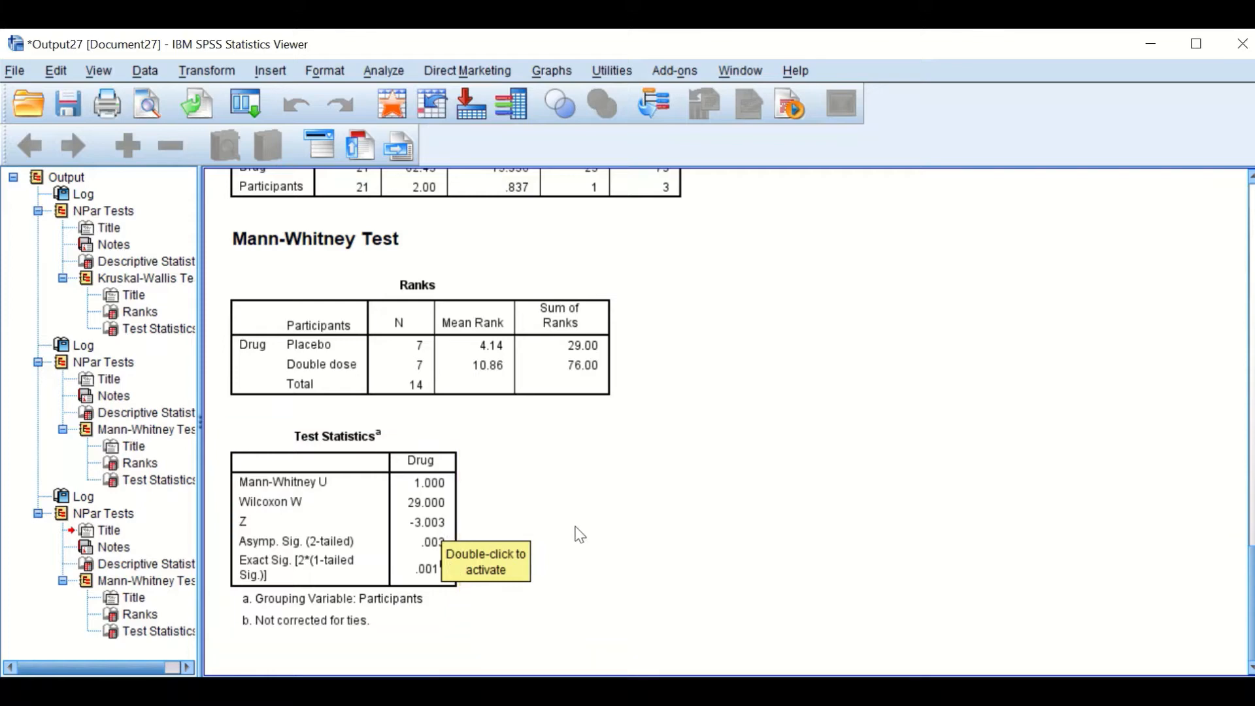
scroll(575, 526, "down", 10)
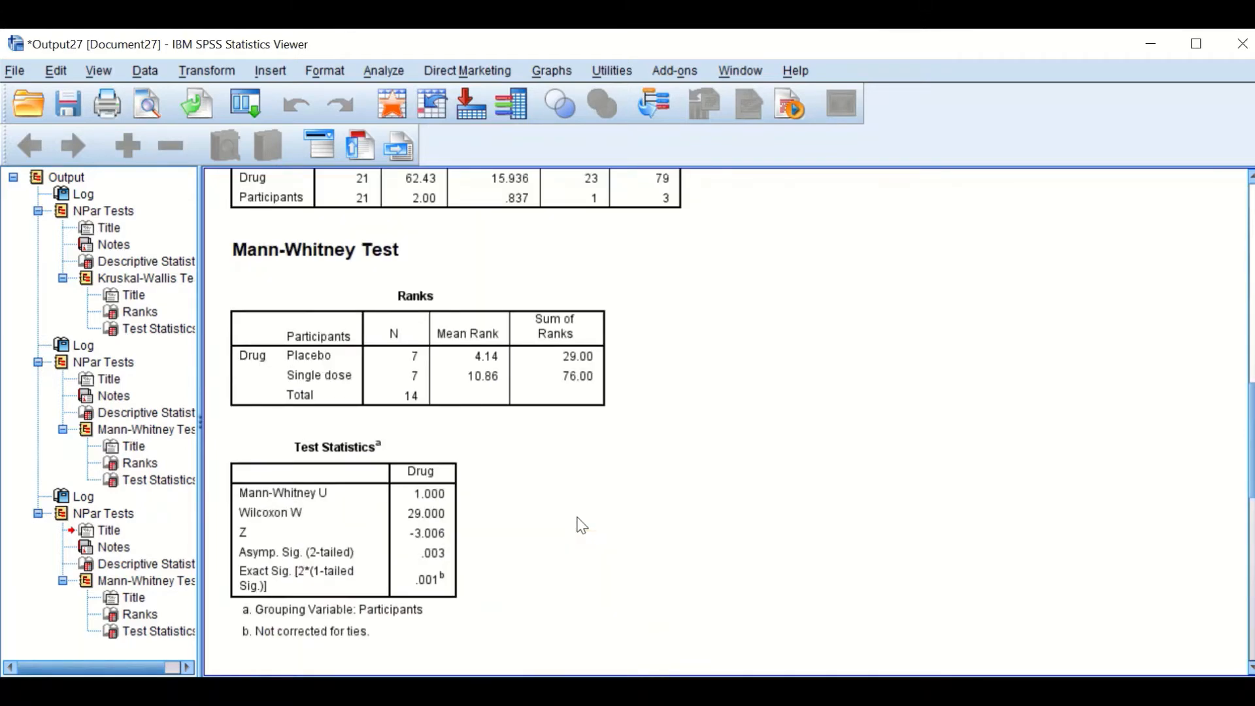
scroll(581, 520, "down", 12)
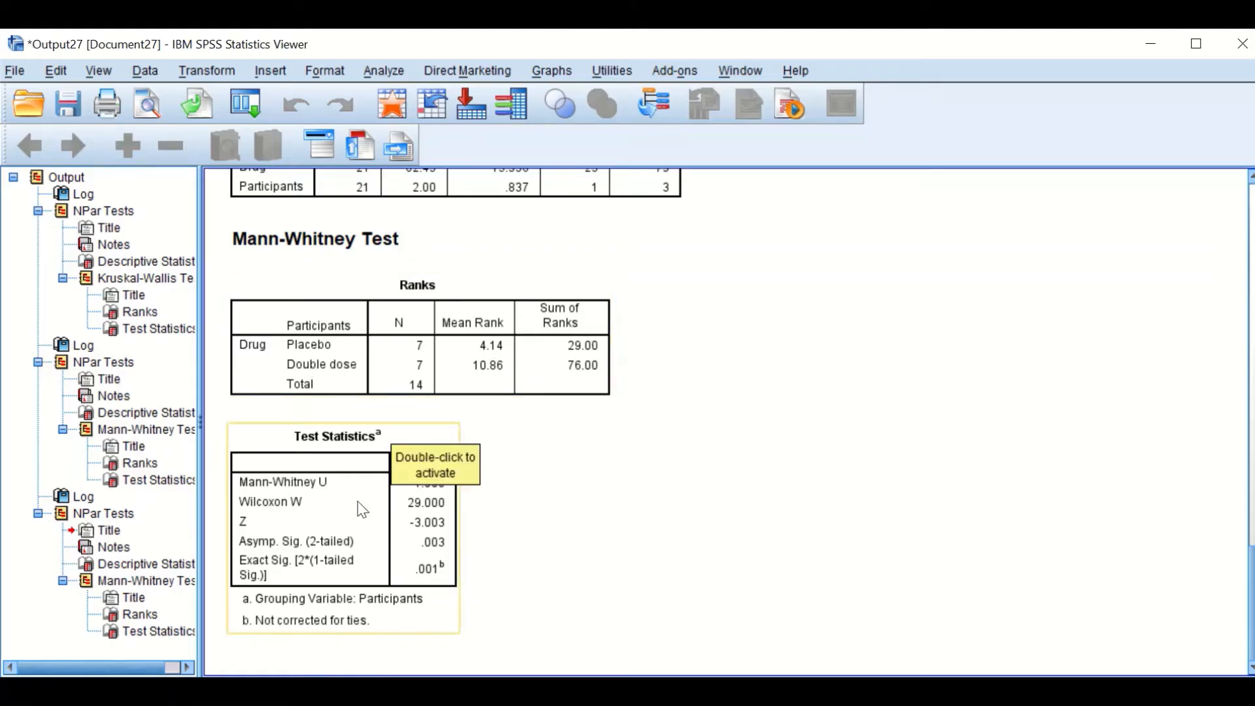
scroll(496, 484, "up", 5)
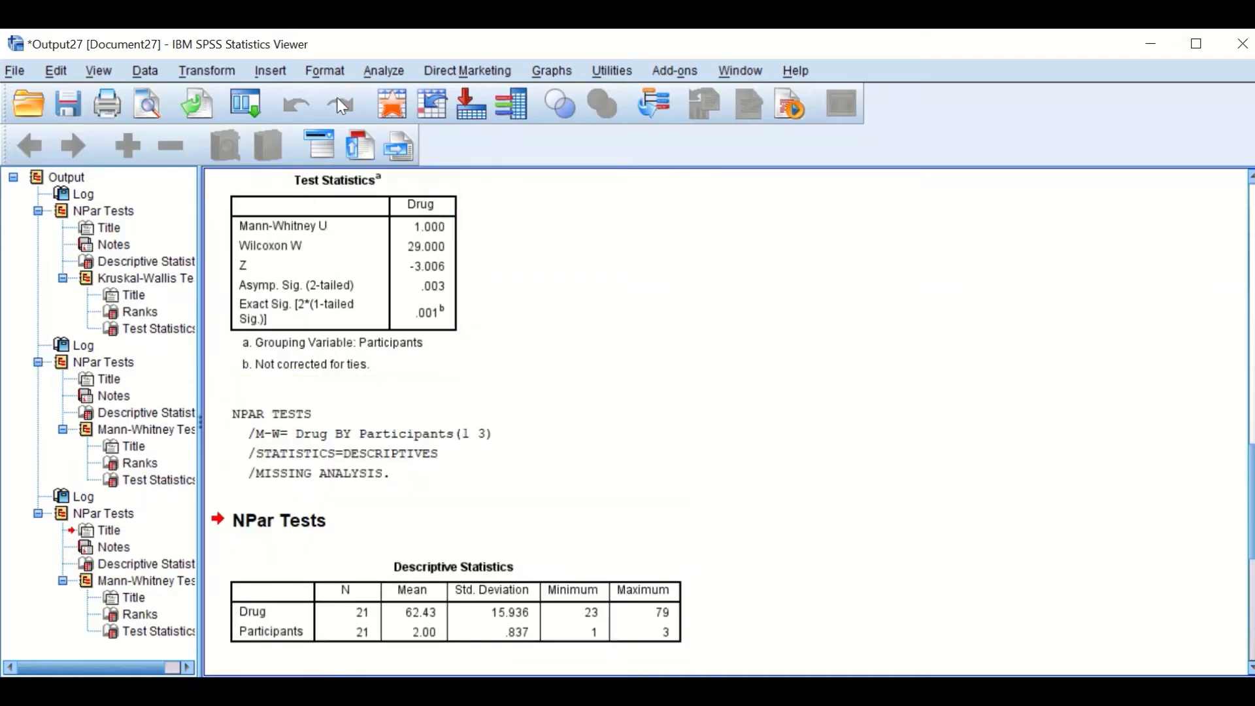
Recall the Two-Independent-Samples test, set Group 1 to 2 while keeping Group 2 as 3, and run the Mann-Whitney U test.
left_click(245, 104)
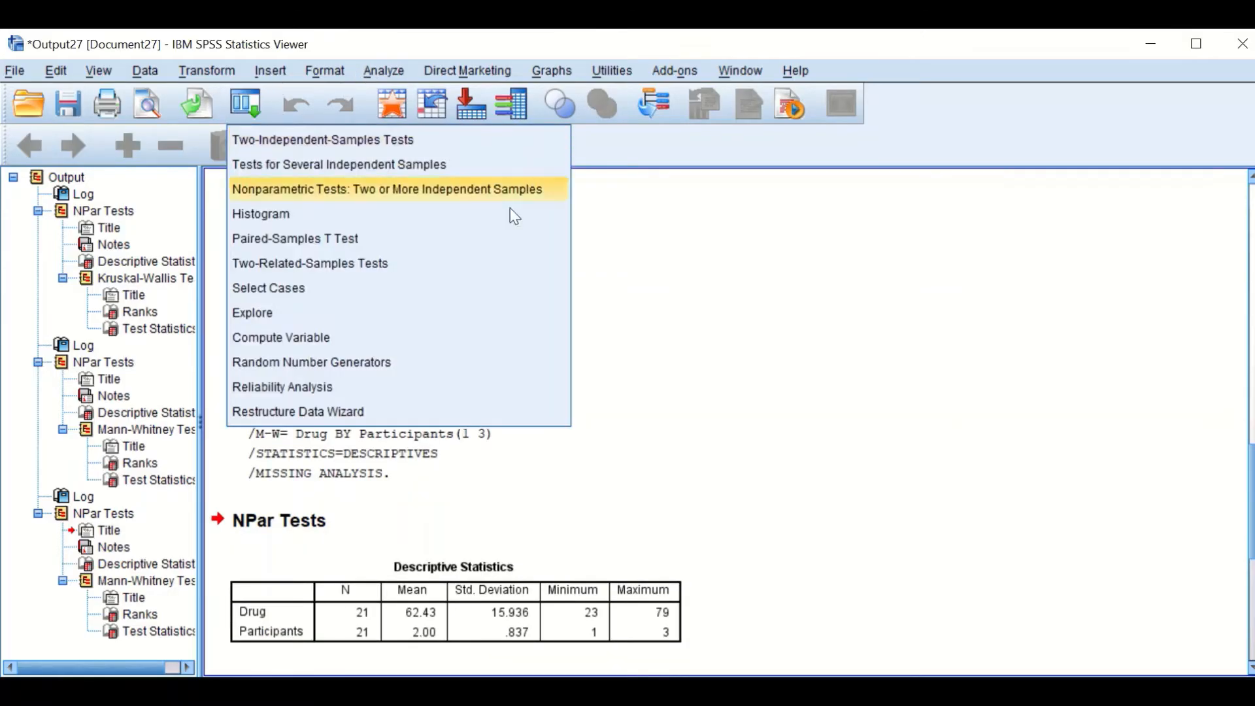
left_click(323, 139)
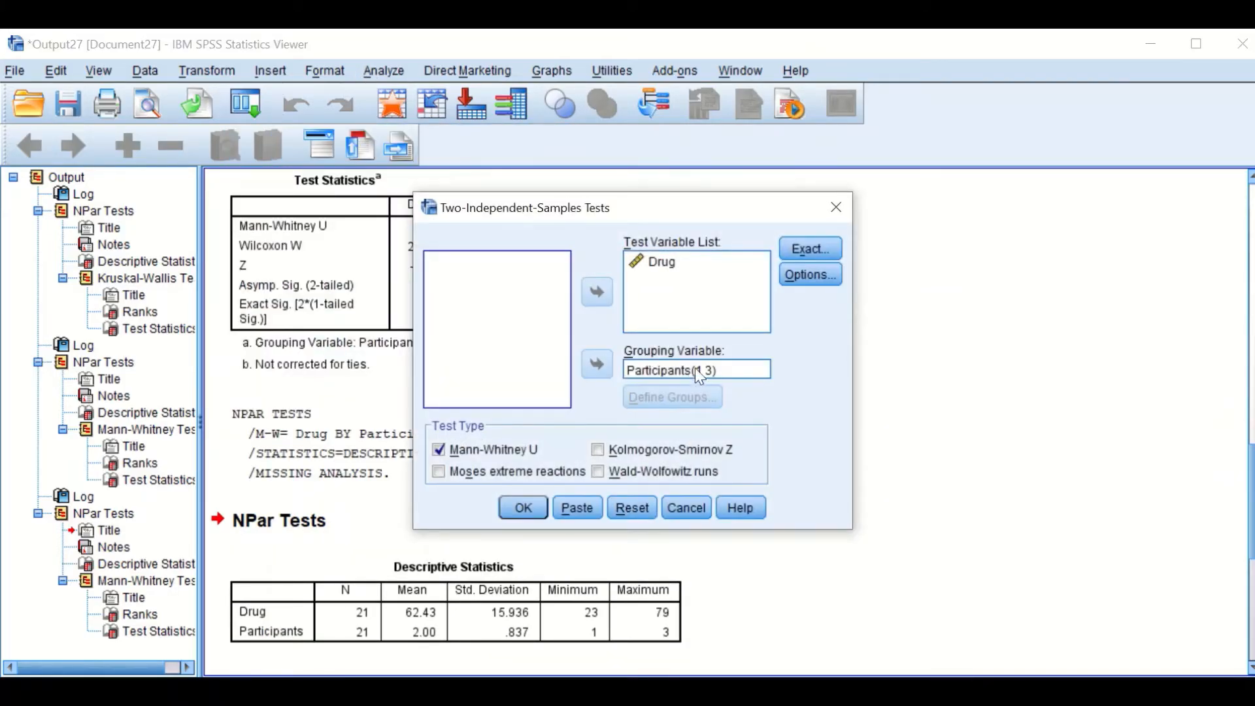
left_click(696, 370)
left_click(683, 399)
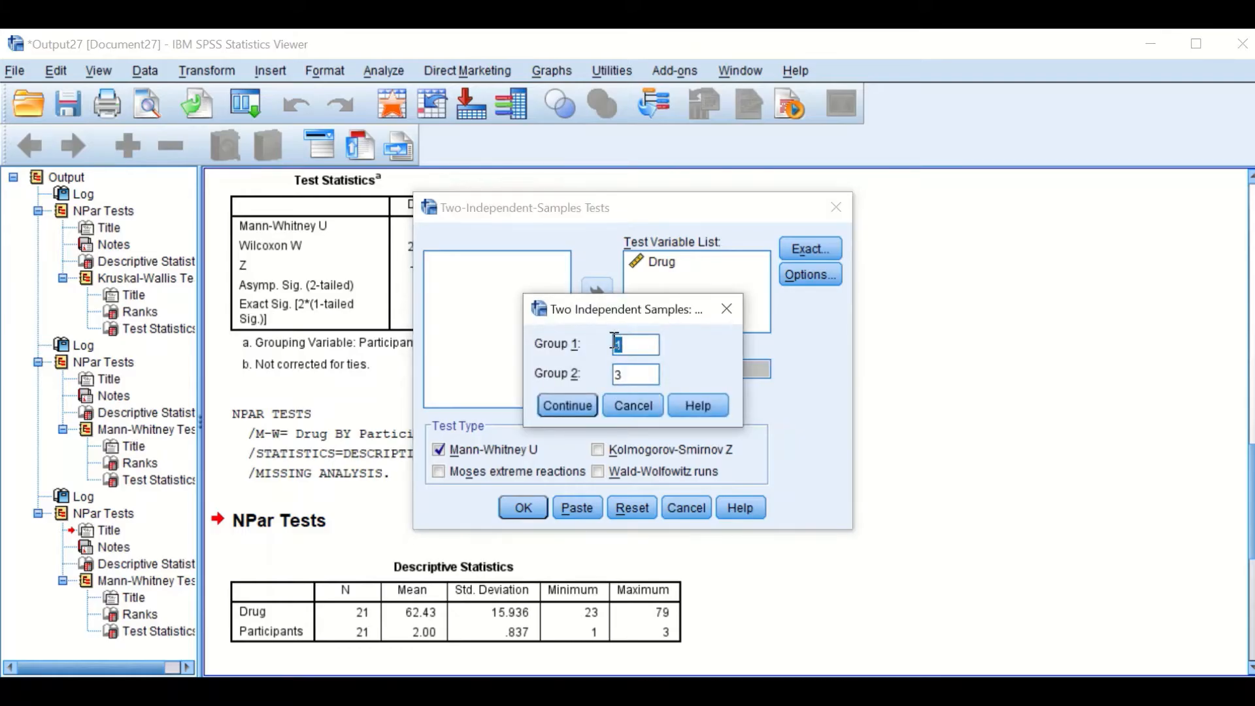
type("2")
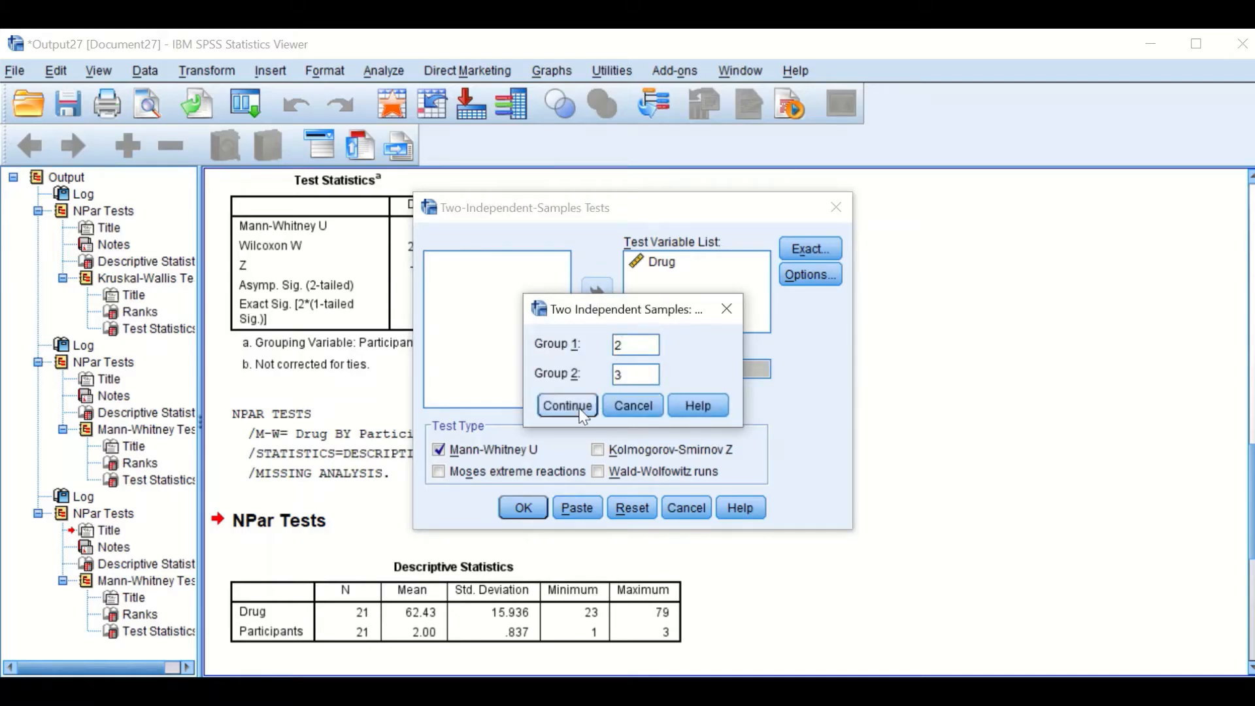
left_click(567, 406)
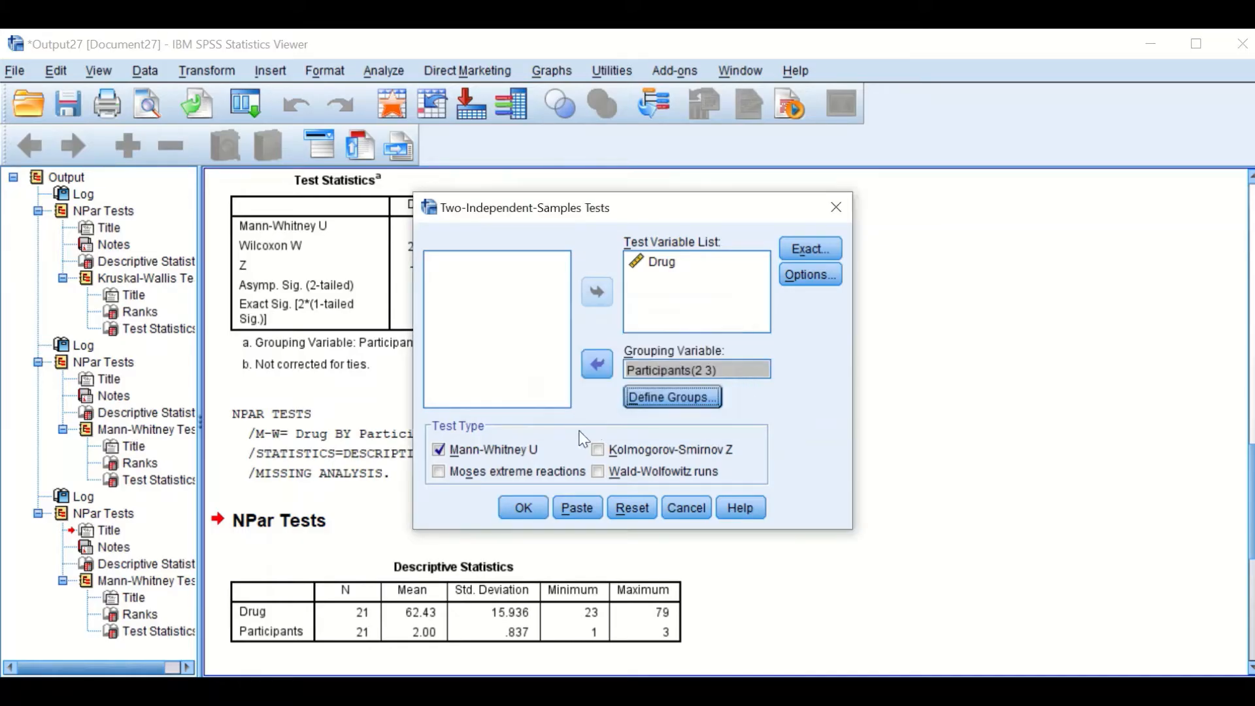
left_click(523, 508)
Examine the Mann-Whitney tables for Single dose versus Double dose, and review the earlier outputs back to the Kruskal-Wallis test.
scroll(534, 456, "down", 3)
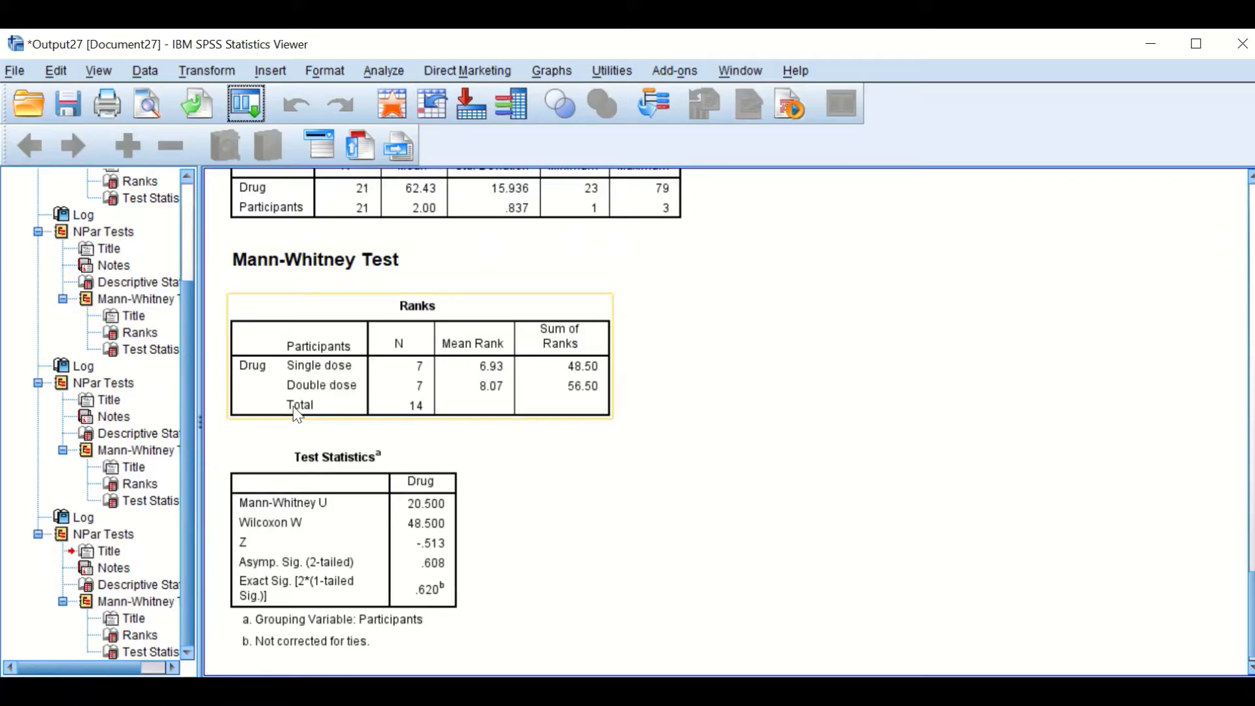
scroll(588, 425, "down", 1)
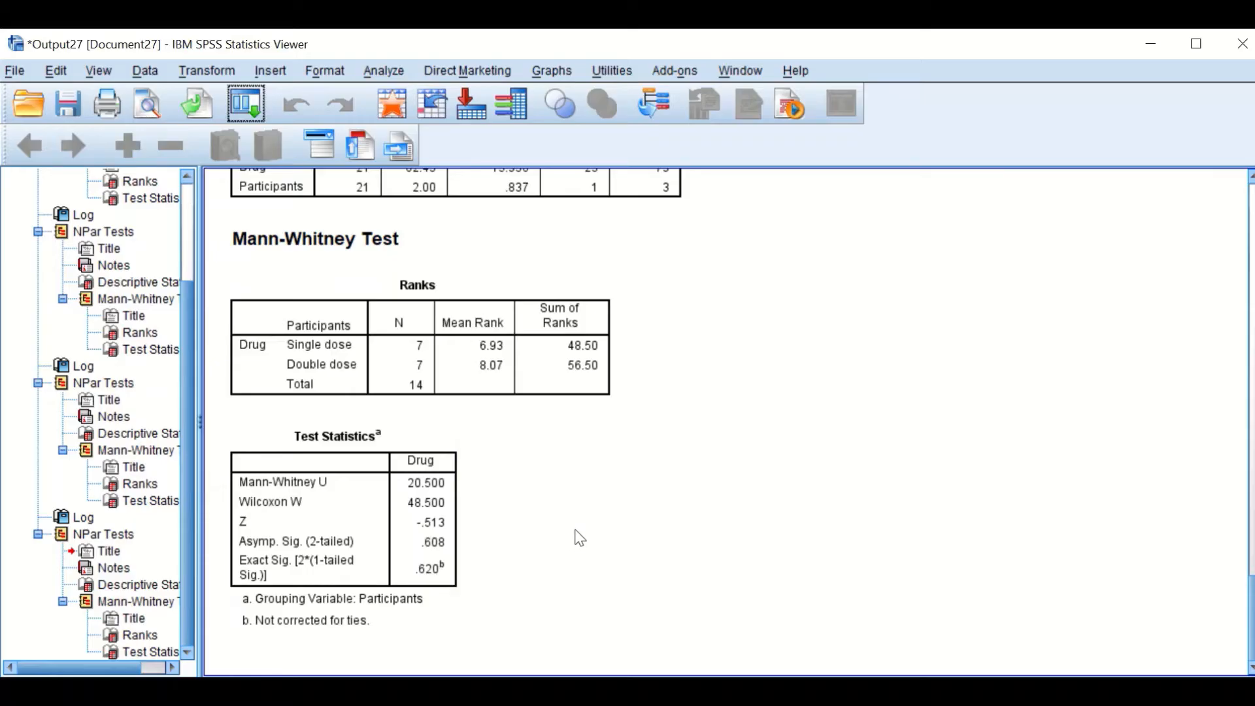
scroll(575, 528, "up", 5)
scroll(575, 528, "up", 15)
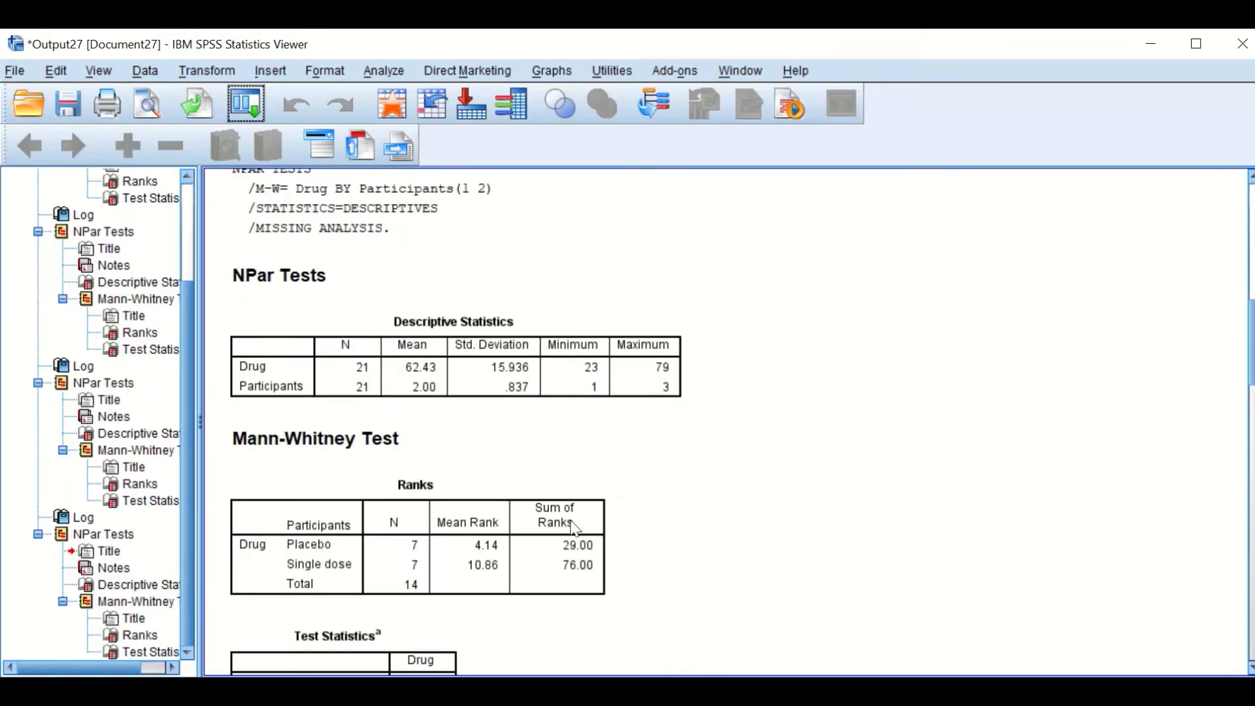
scroll(935, 262, "up", 5)
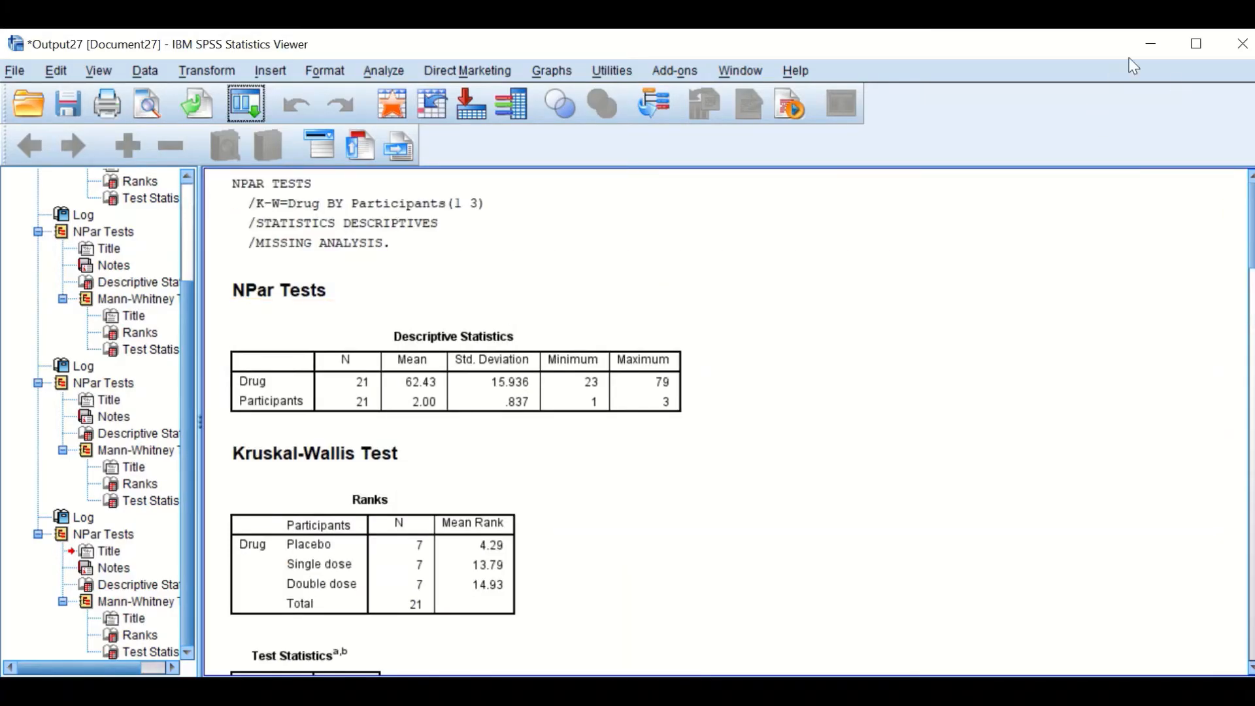
Return to the dataset, open the legacy K Independent Samples test, reset its settings and deselect Kruskal-Wallis H.
left_click(1150, 44)
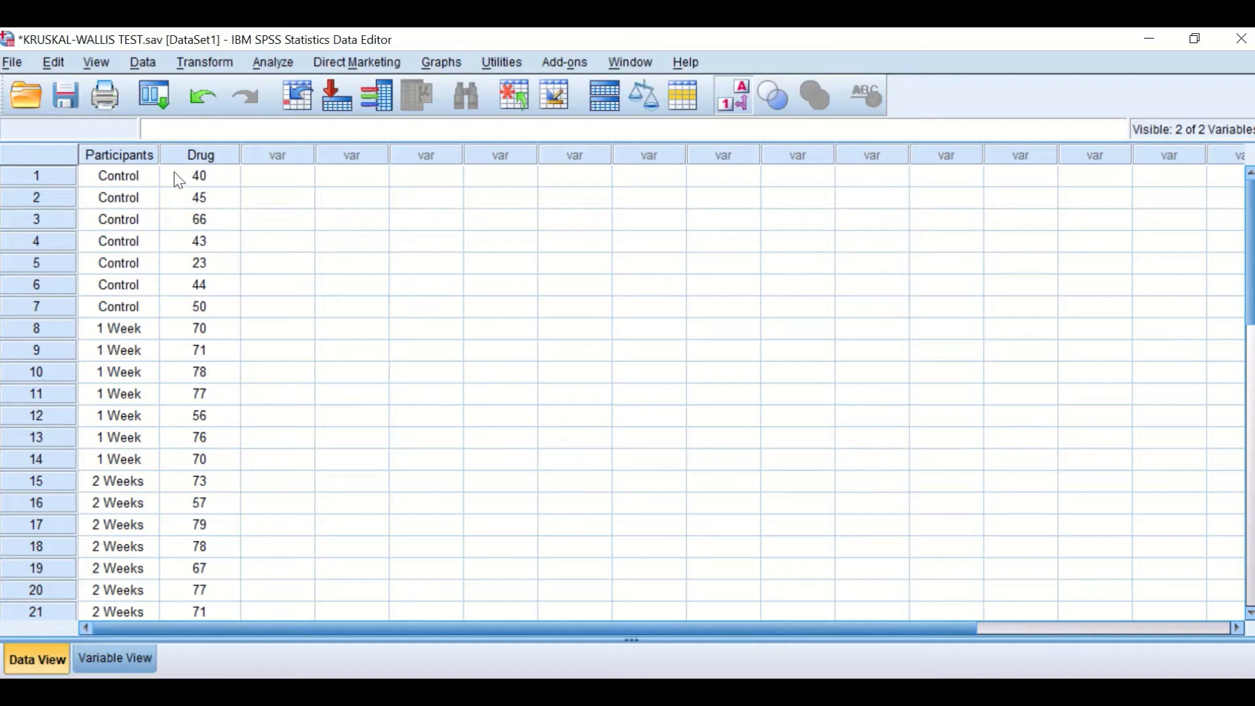
left_click(273, 63)
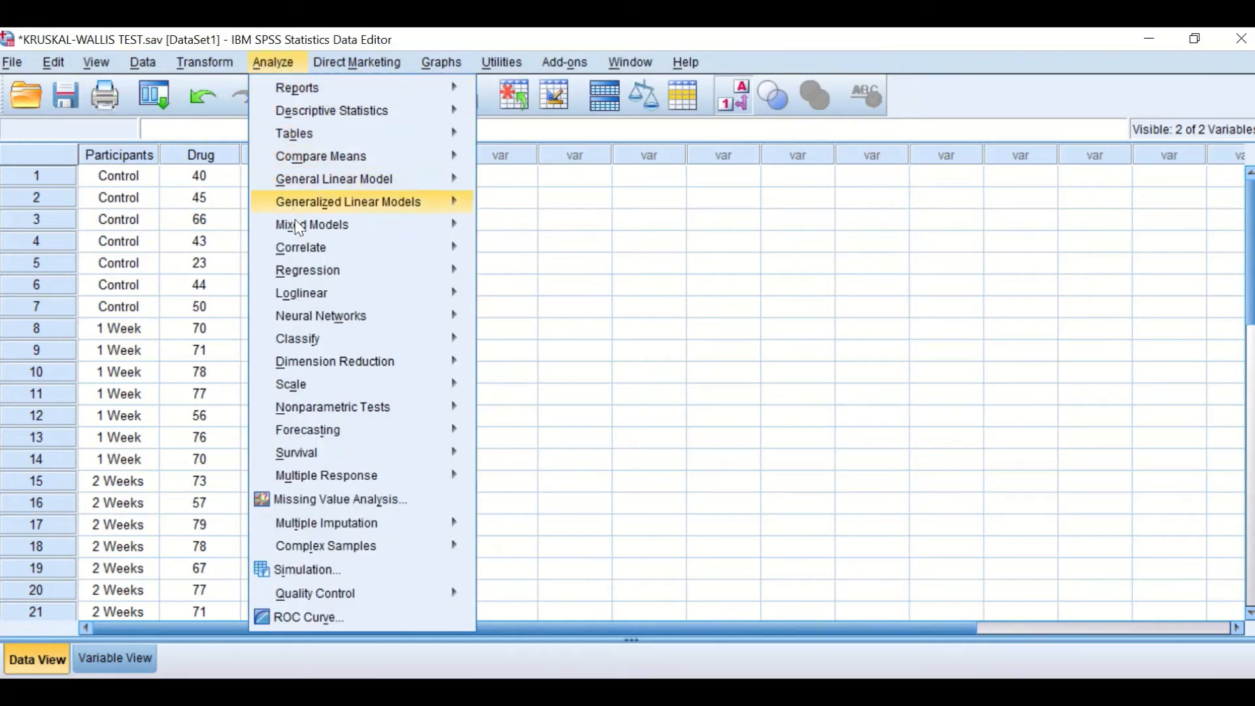
mouse_move(367, 413)
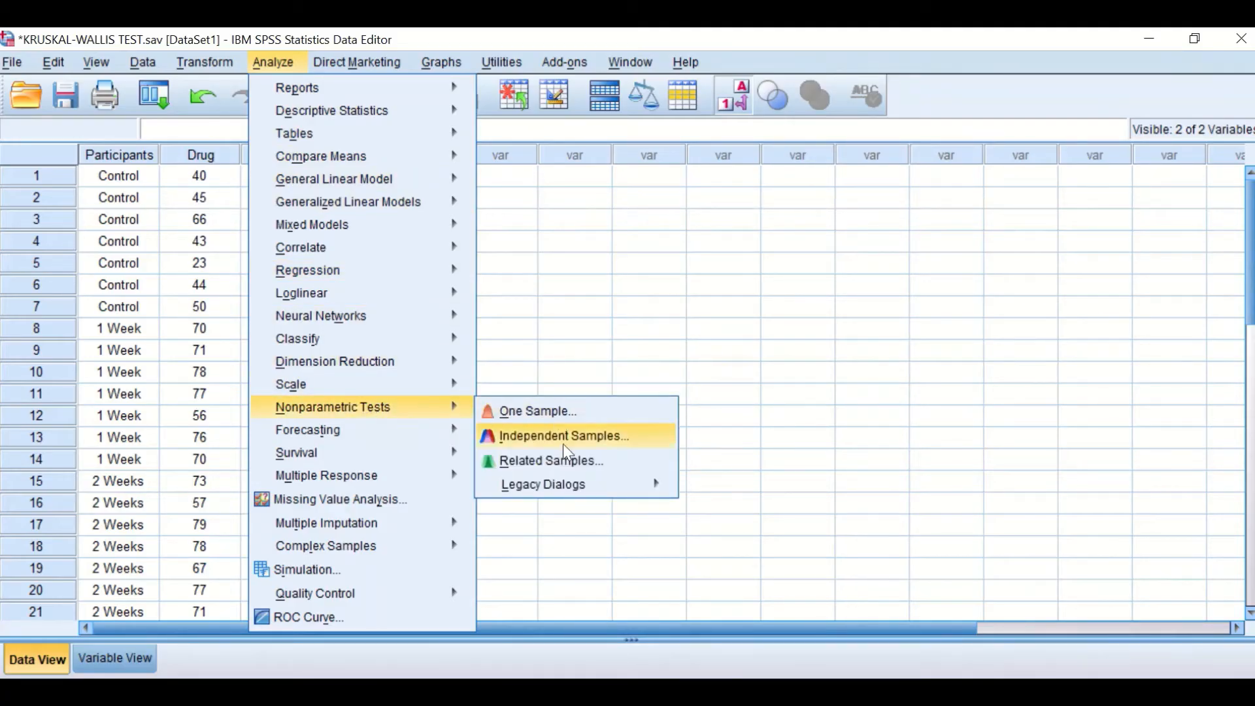
mouse_move(571, 493)
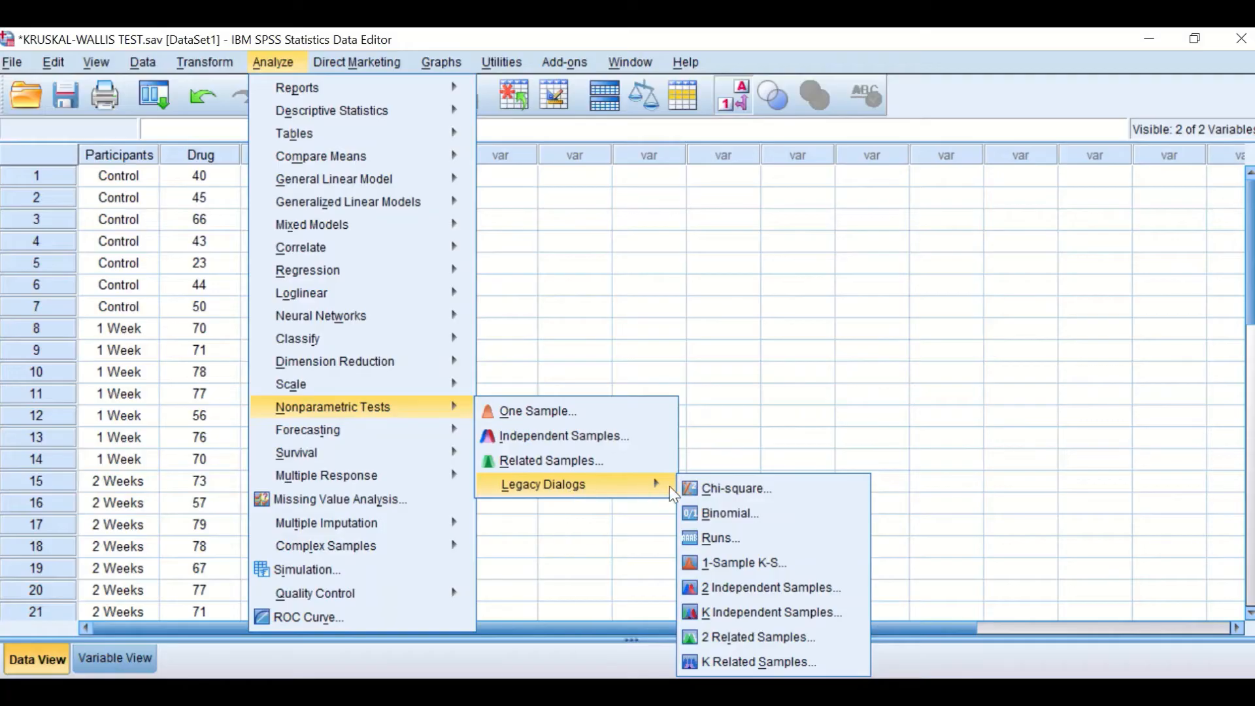
left_click(759, 619)
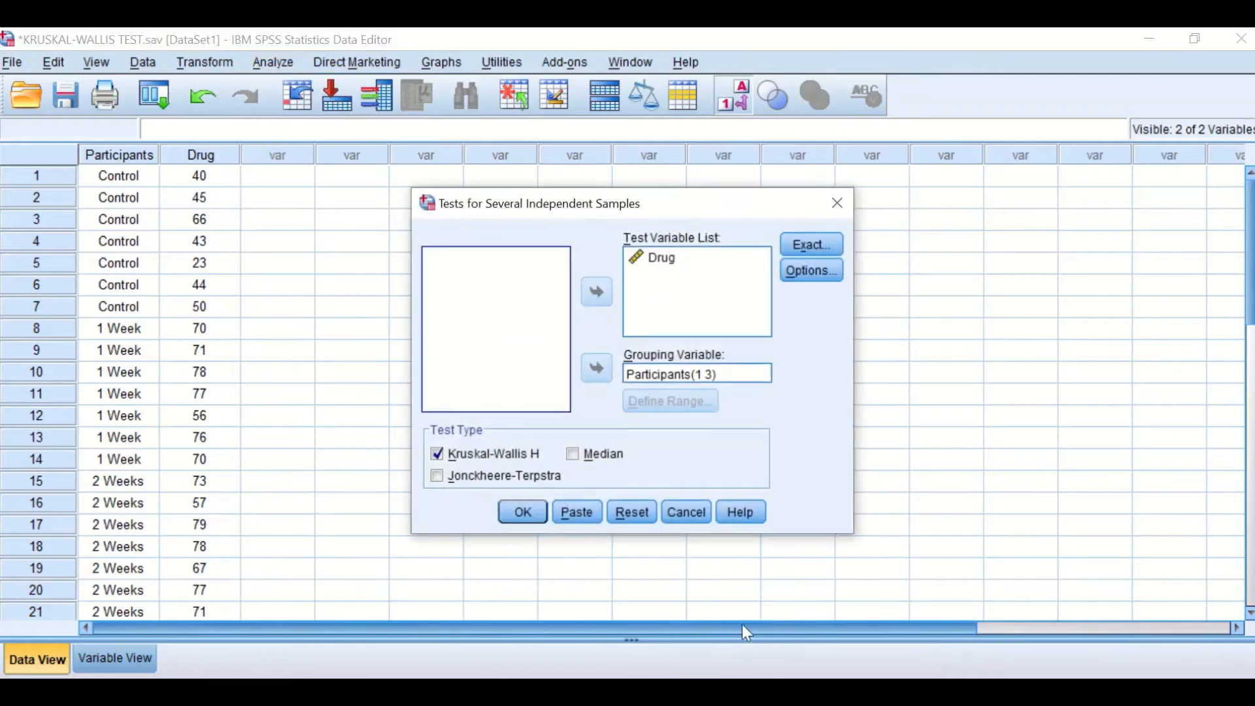
left_click(617, 512)
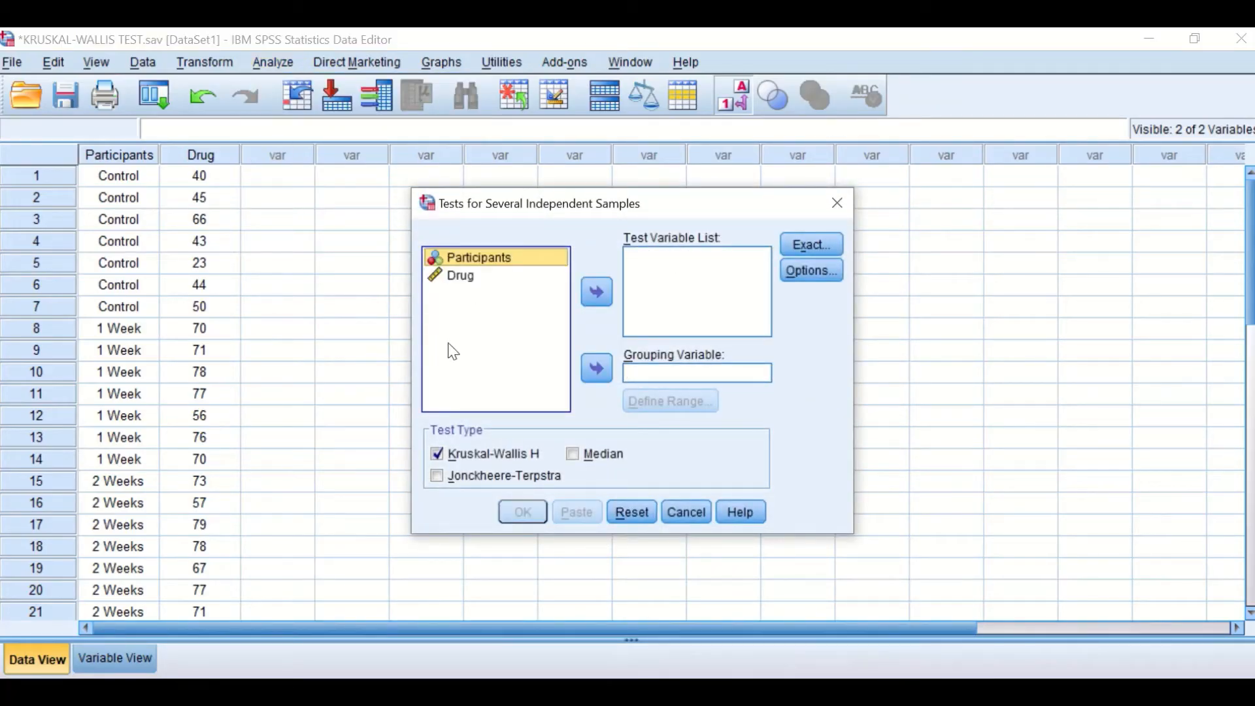
left_click(443, 455)
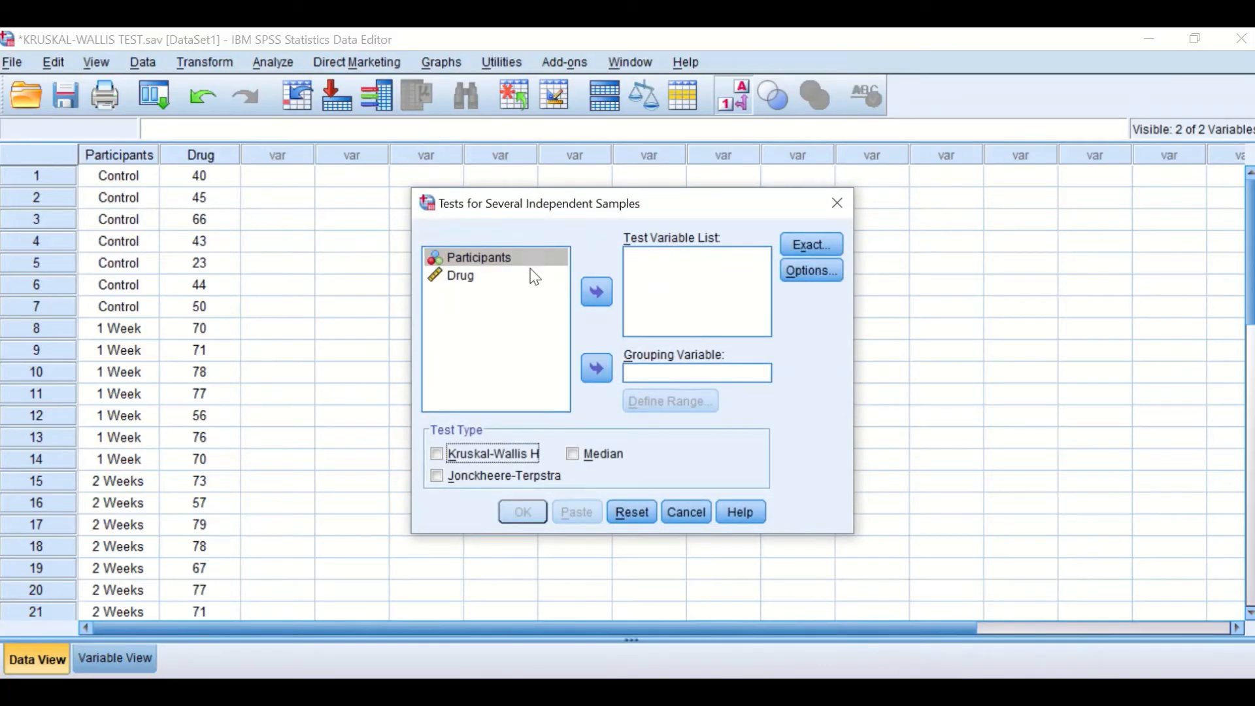
Assign Drug as the test variable and Participants as the grouping variable.
left_click(458, 278)
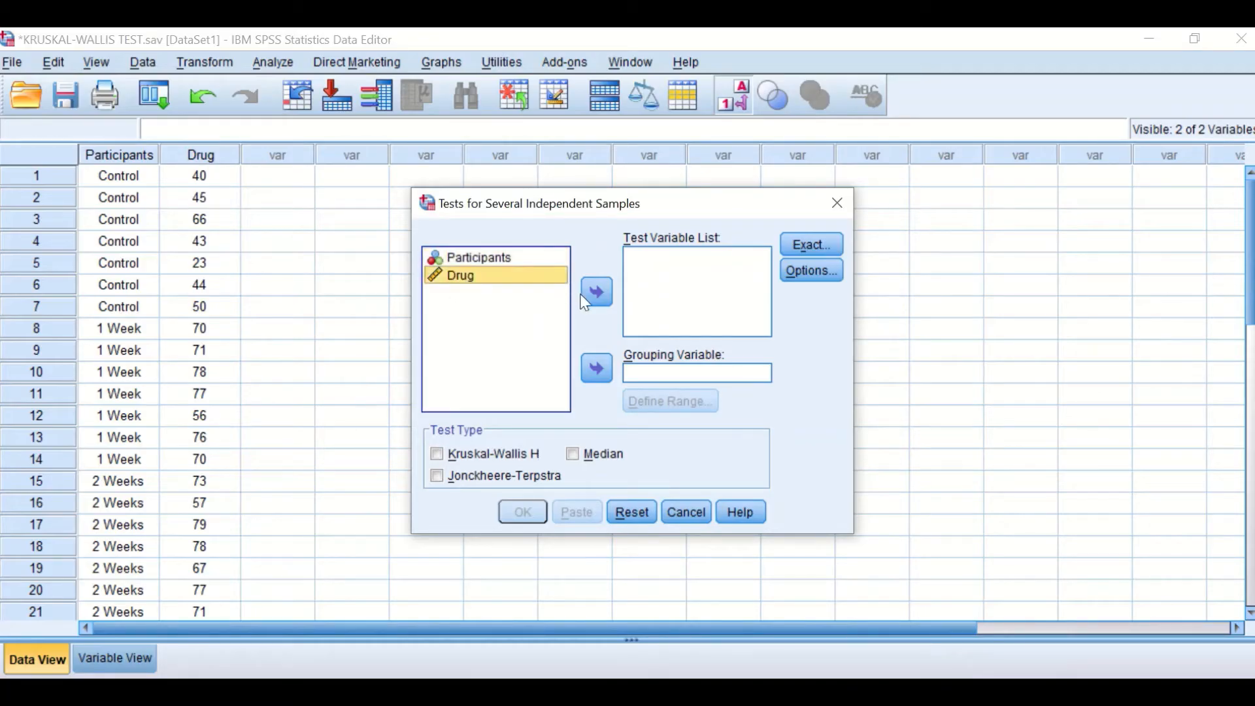
left_click(598, 298)
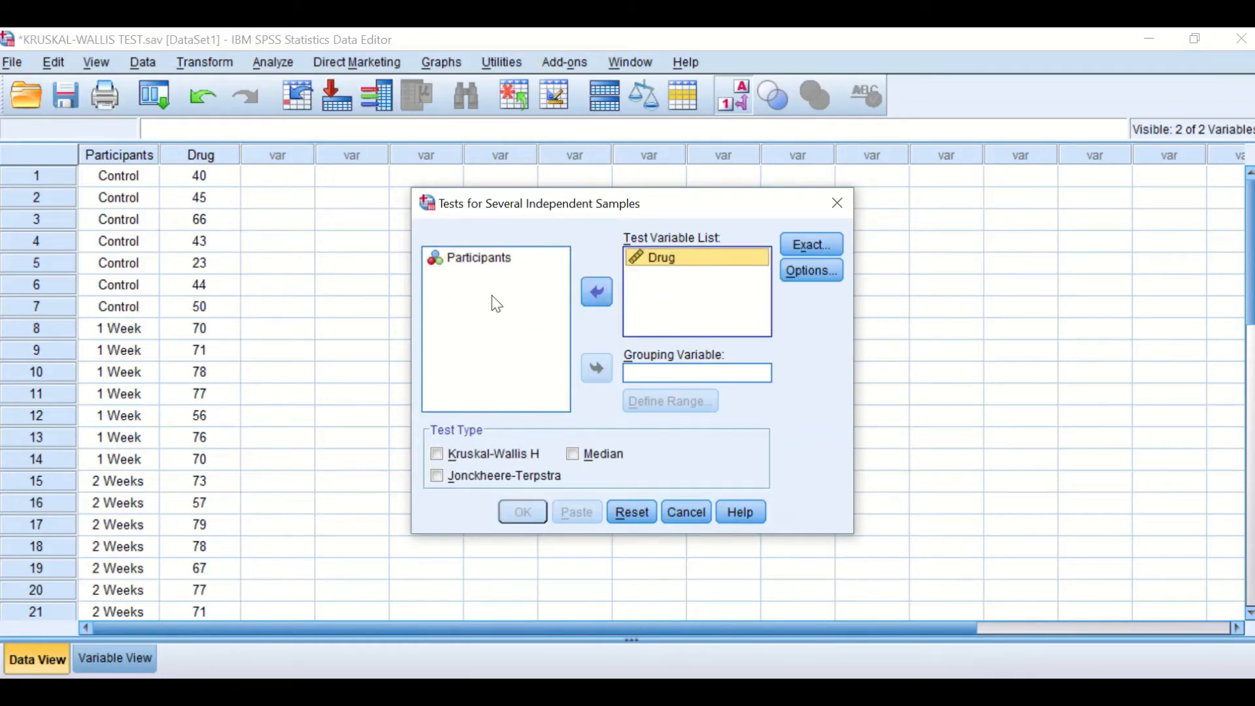
left_click(462, 259)
left_click(599, 363)
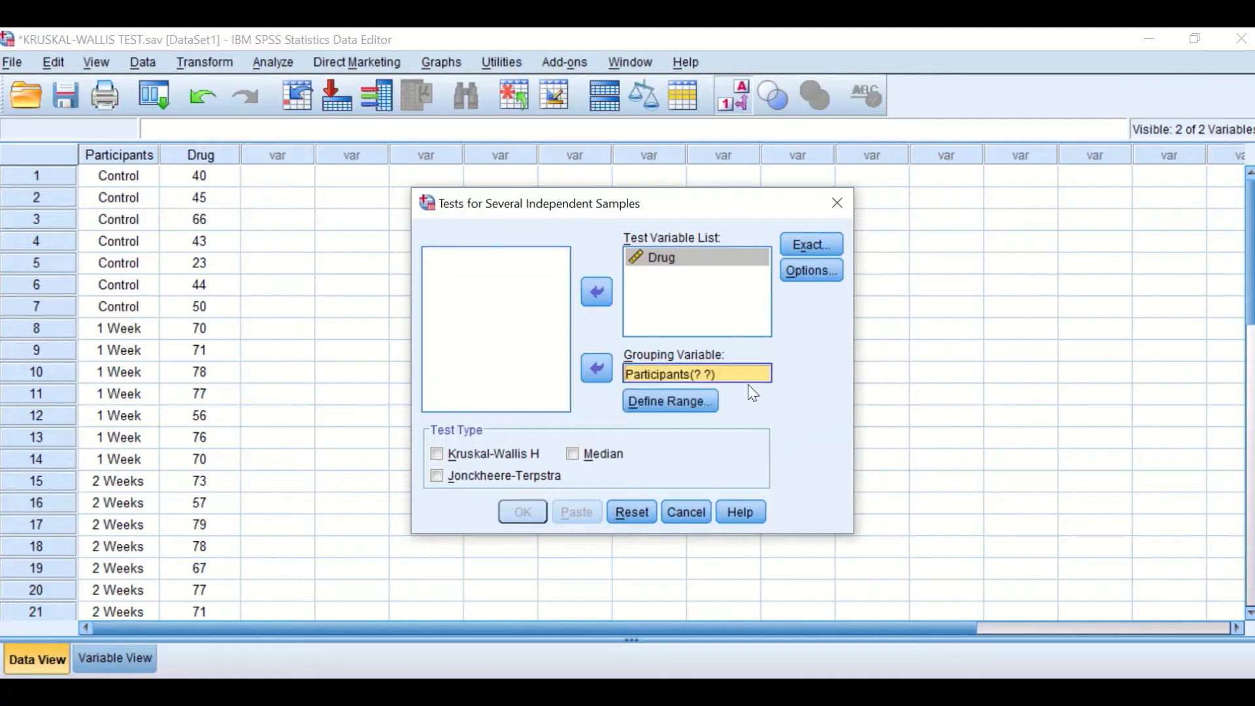
Define the Participants grouping range with a minimum of 1 and a maximum of 3.
left_click(698, 394)
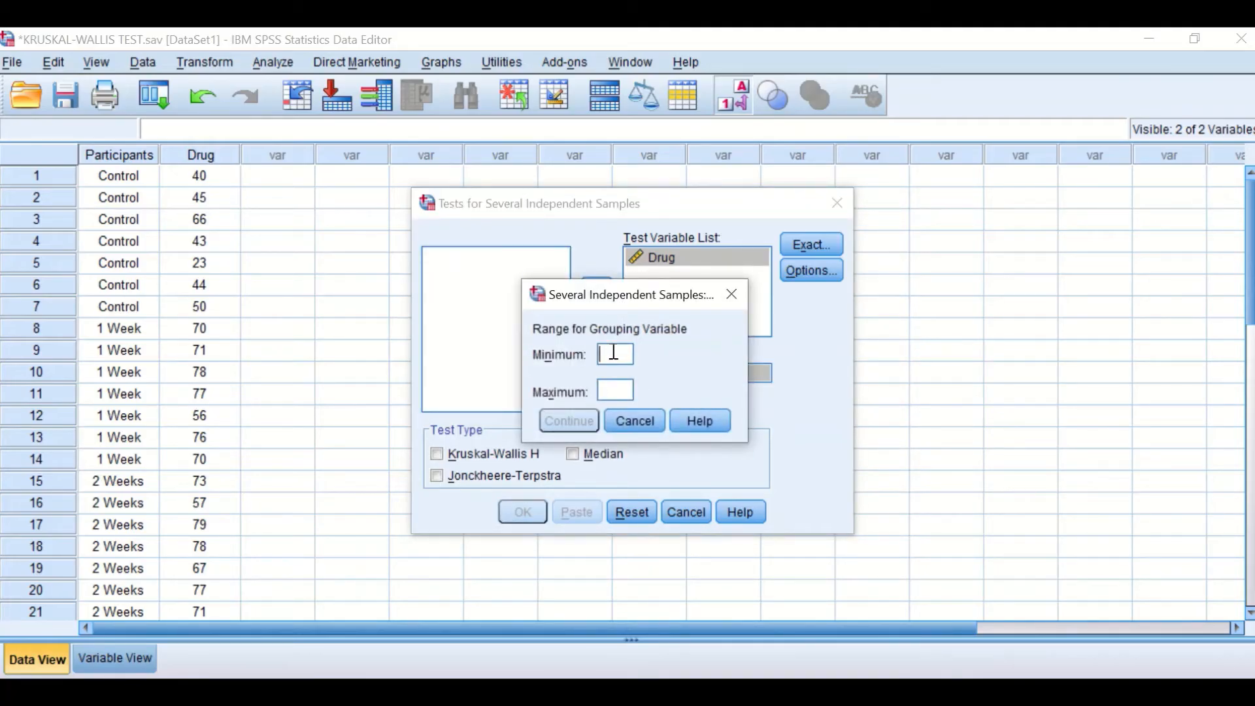
type("1")
left_click(627, 391)
type("3")
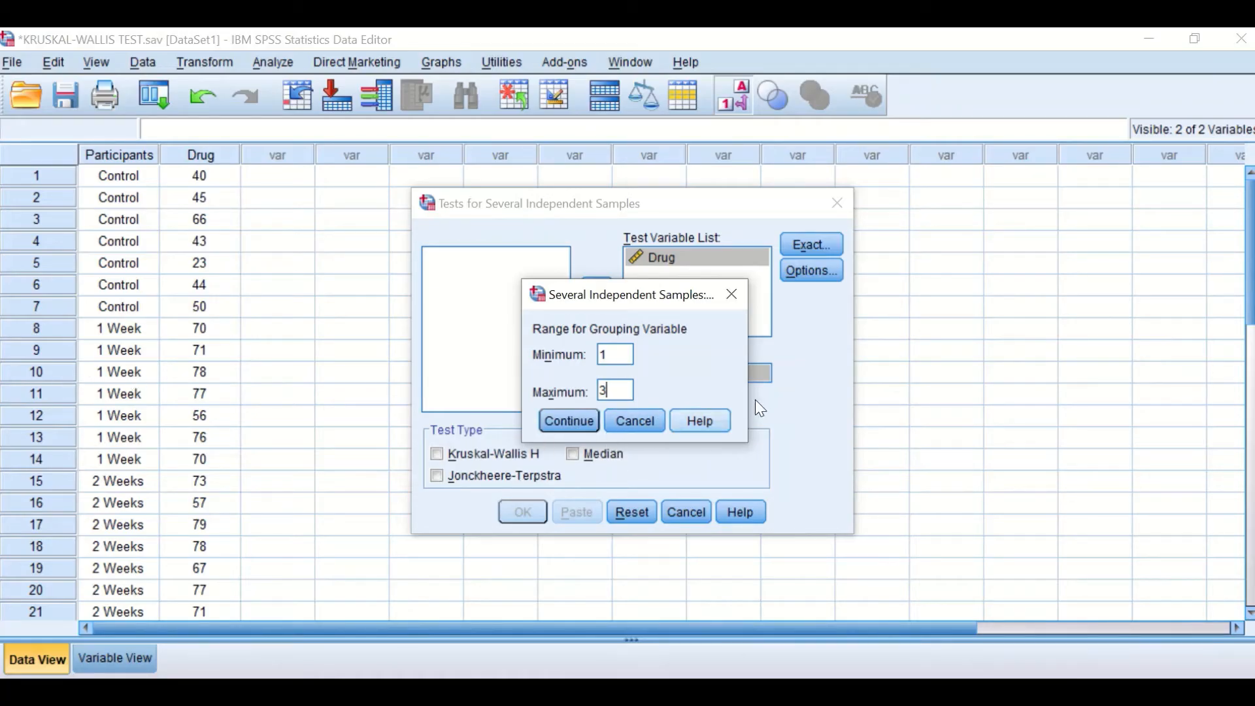
left_click(578, 418)
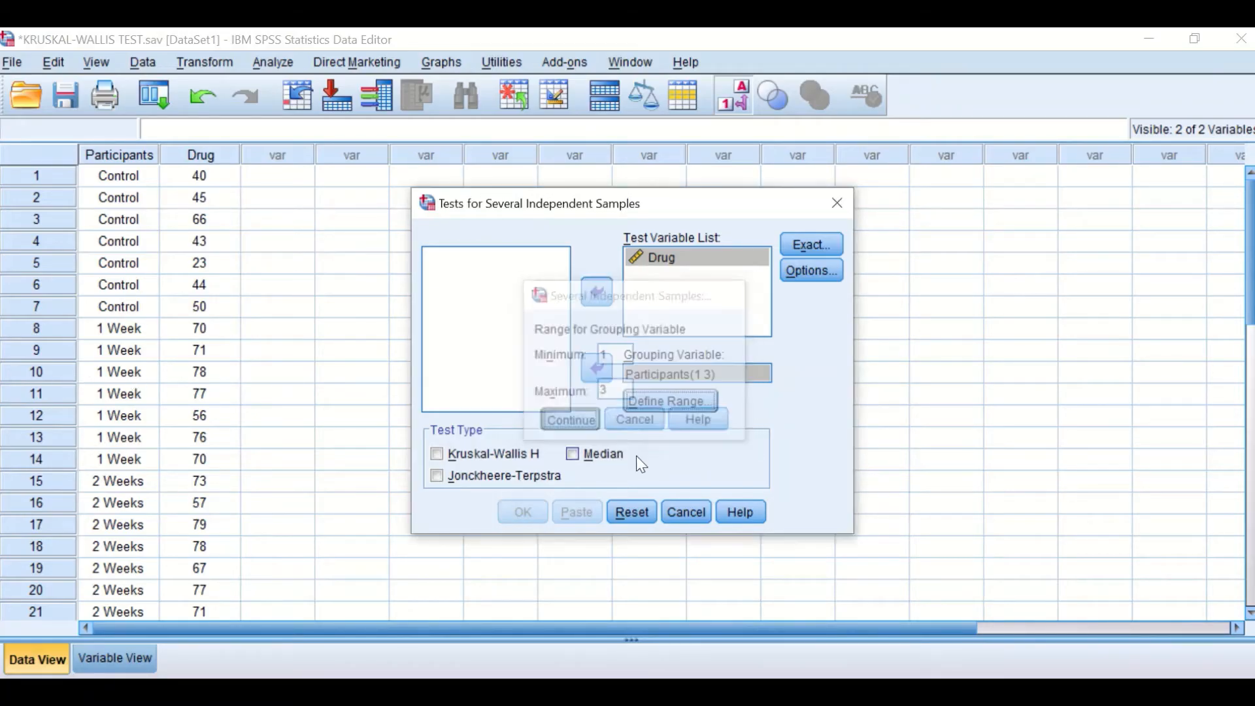
Select Kruskal-Wallis H, keep asymptotic only, include descriptive statistics, run the test, and review the Ranks and Test Statistics tables.
left_click(439, 453)
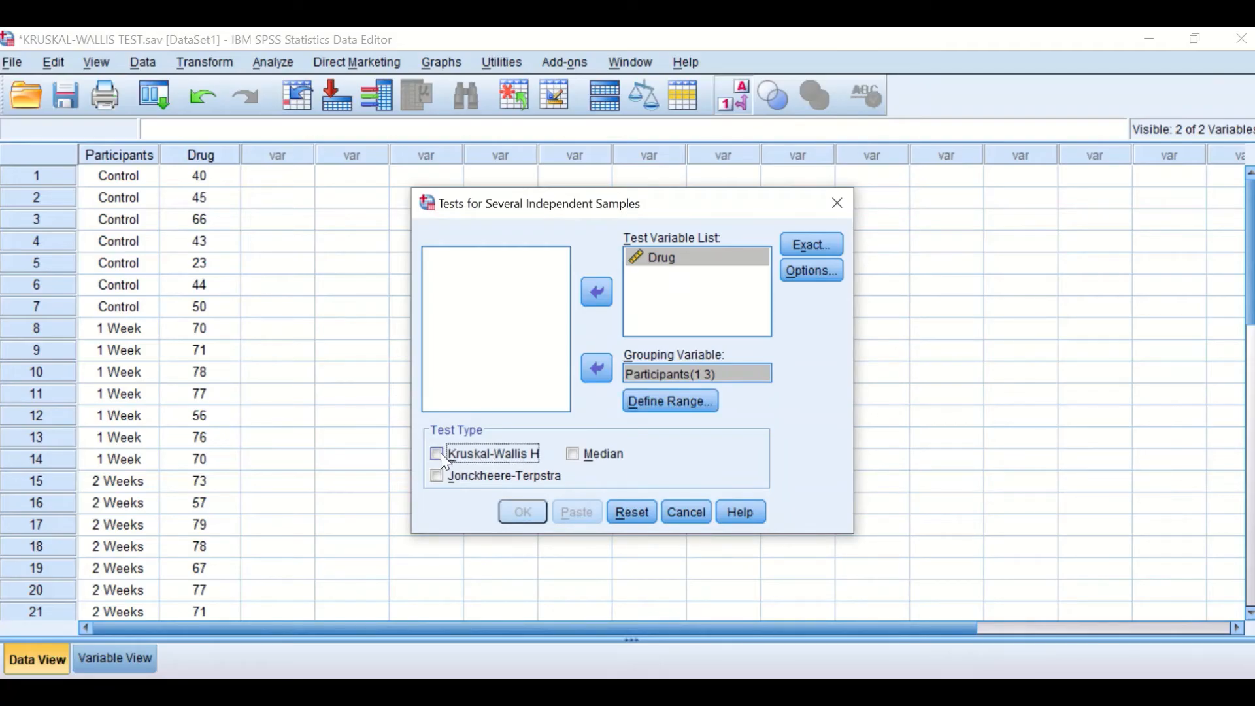
left_click(803, 246)
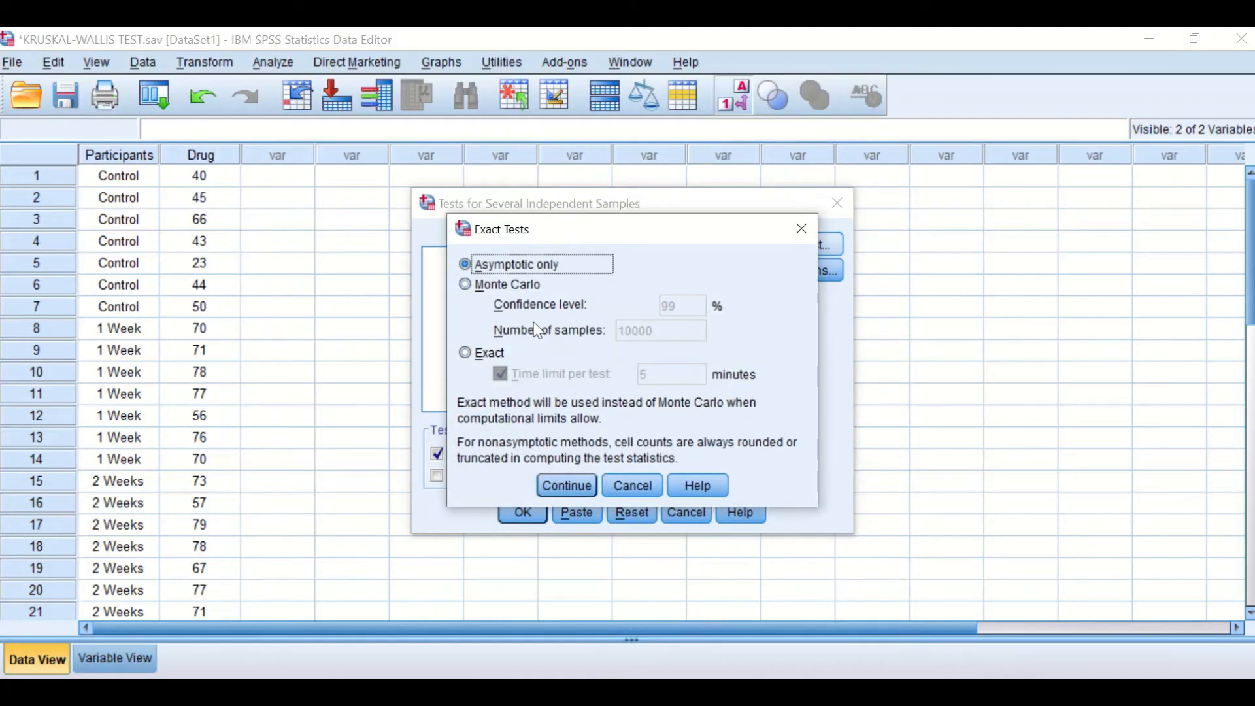
left_click(561, 478)
left_click(798, 267)
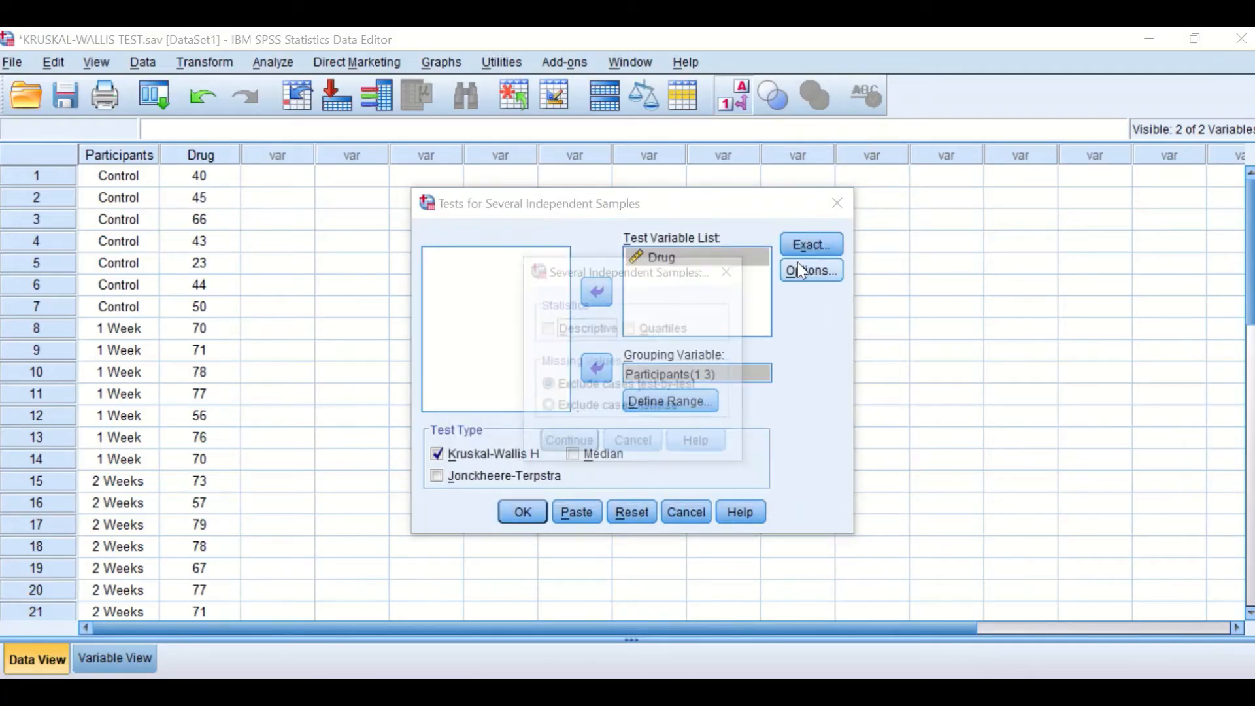
left_click(547, 327)
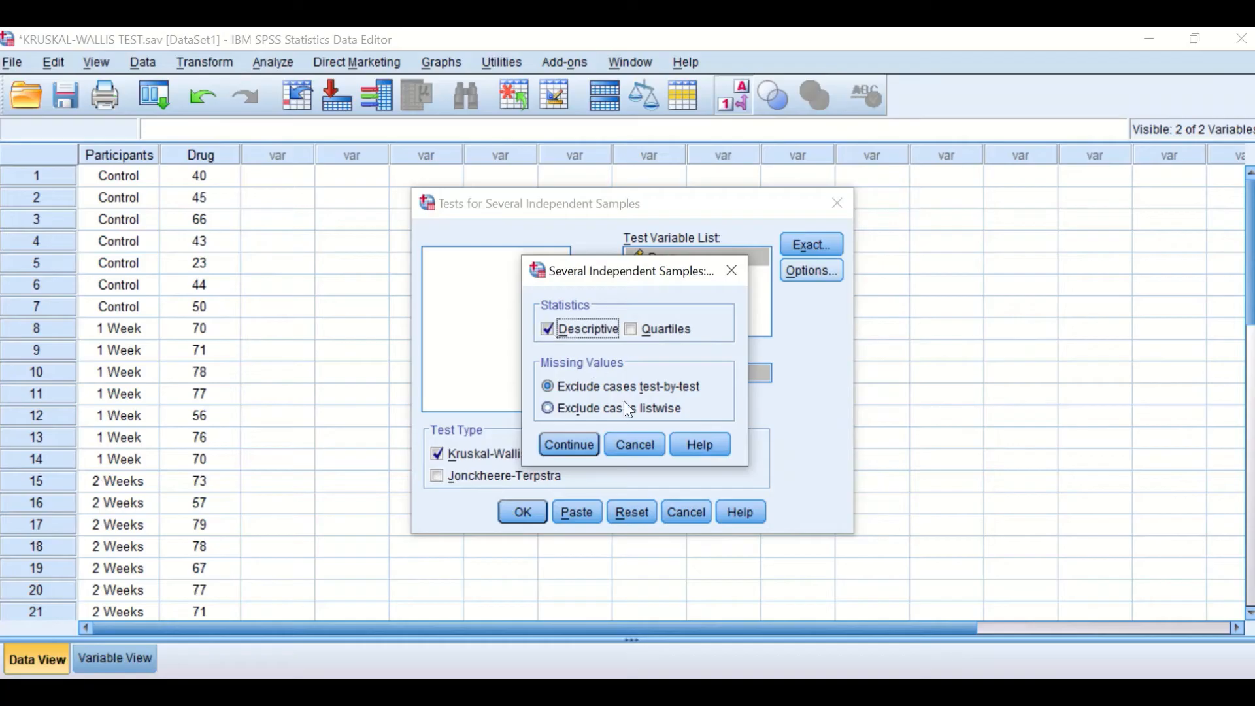
left_click(556, 438)
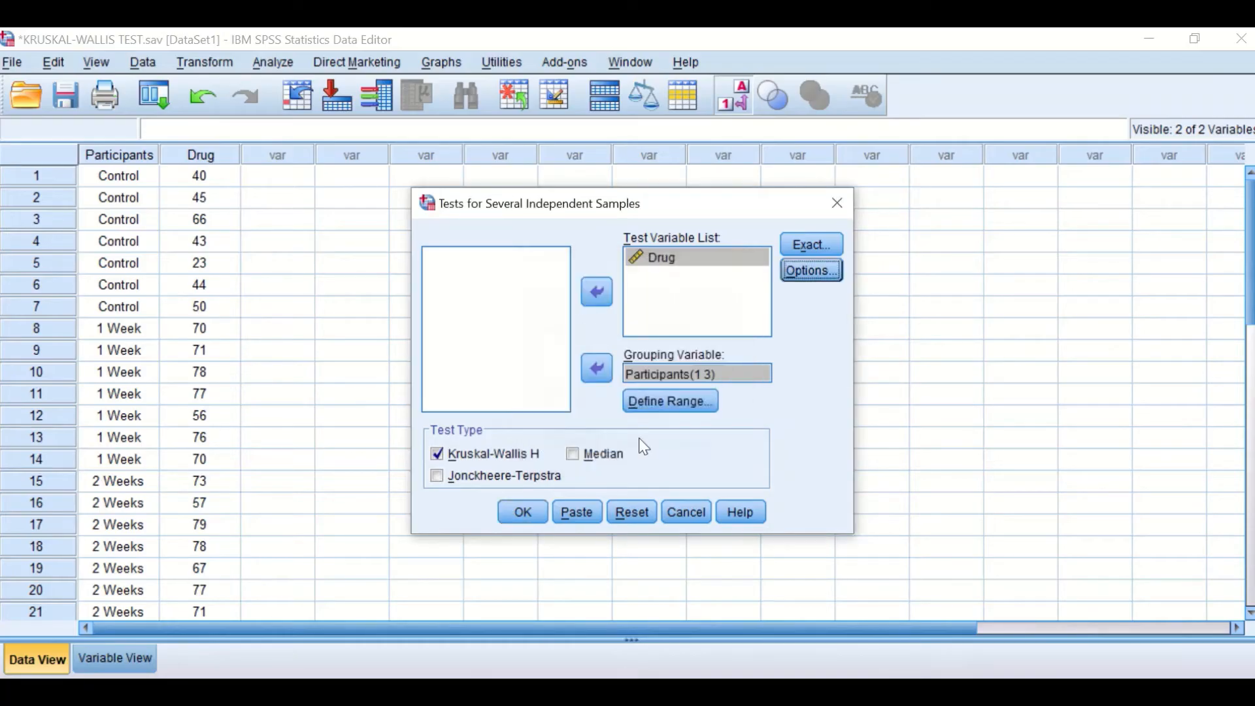
left_click(524, 514)
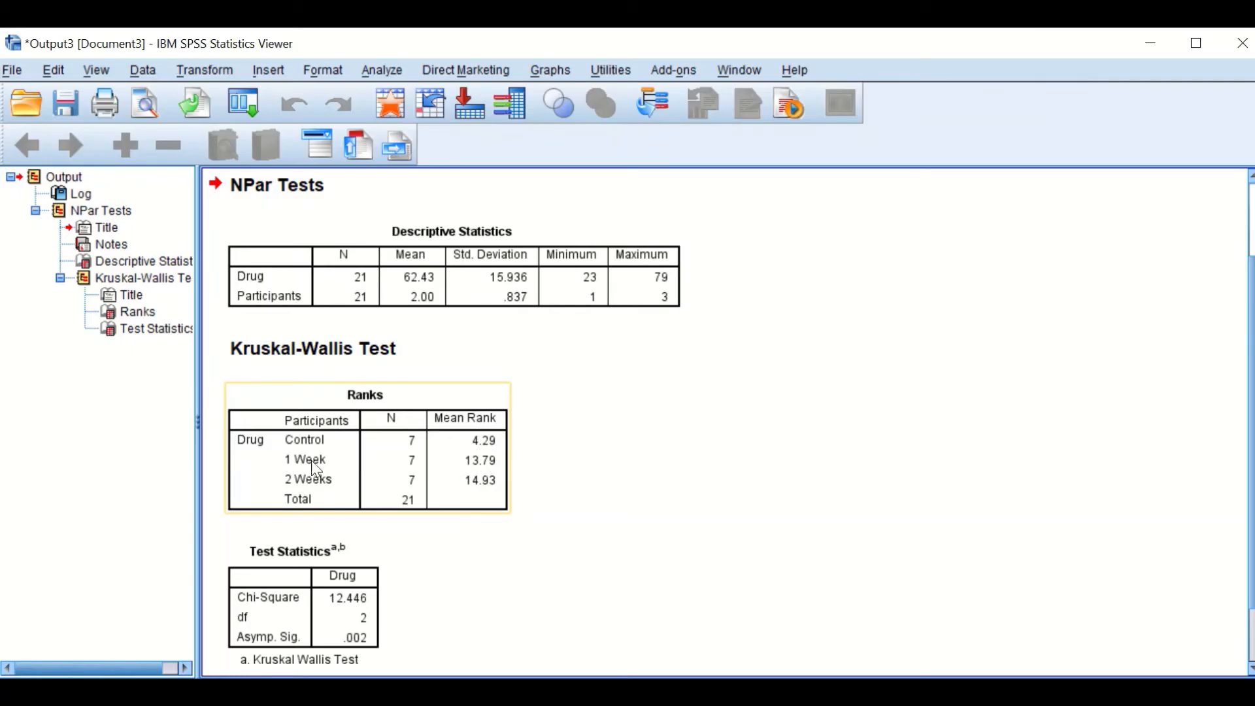
scroll(423, 551, "down", 1)
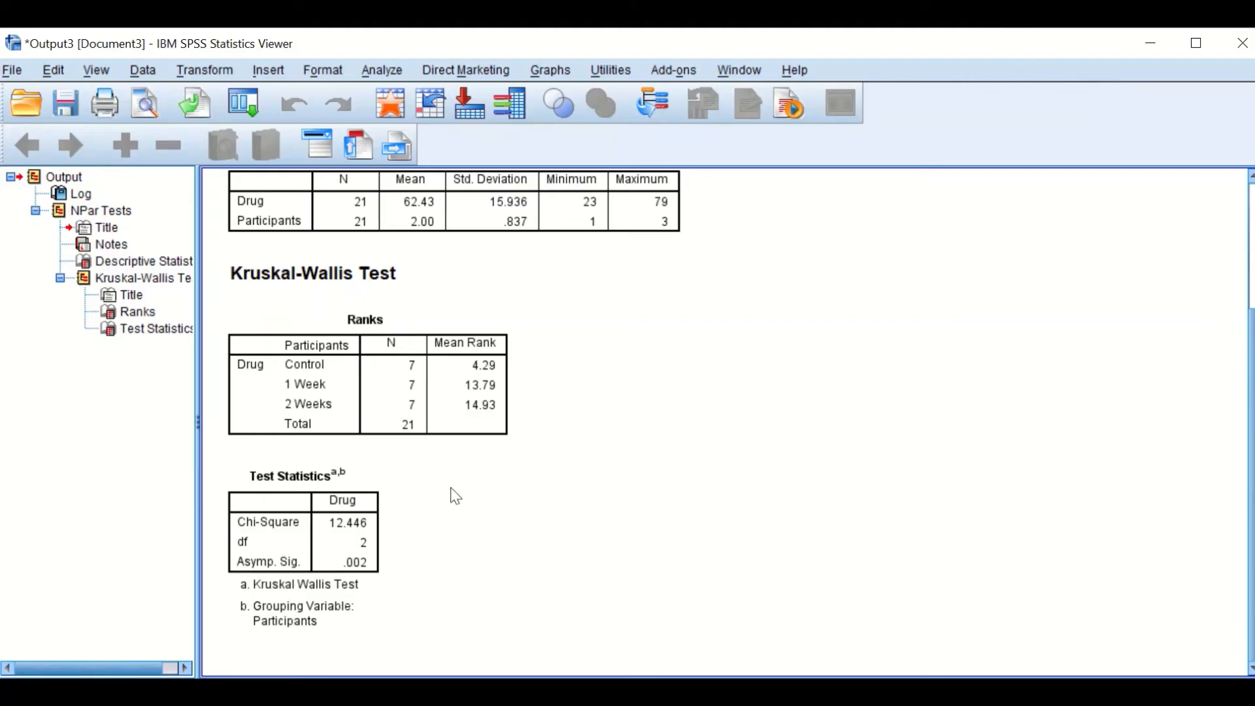
left_click(370, 569)
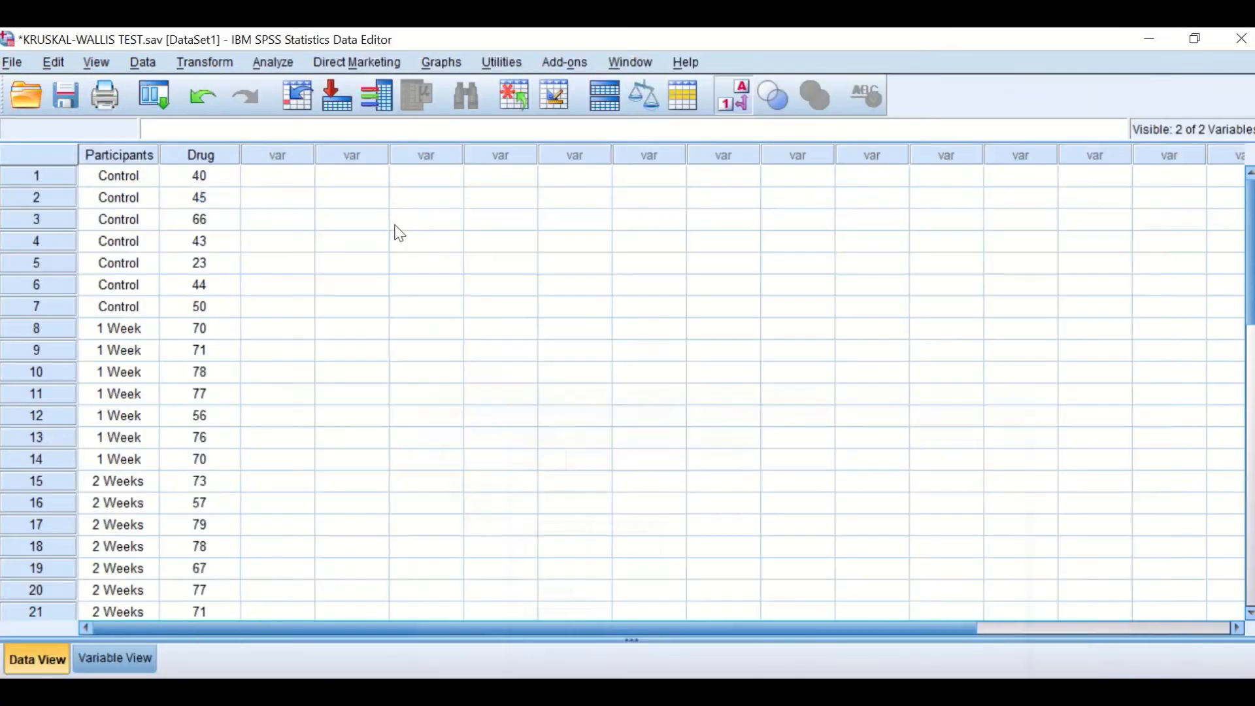
Open the nonparametric Independent Samples test from the dataset, reset its settings, and set the objective to Customize analysis.
left_click(281, 62)
mouse_move(310, 408)
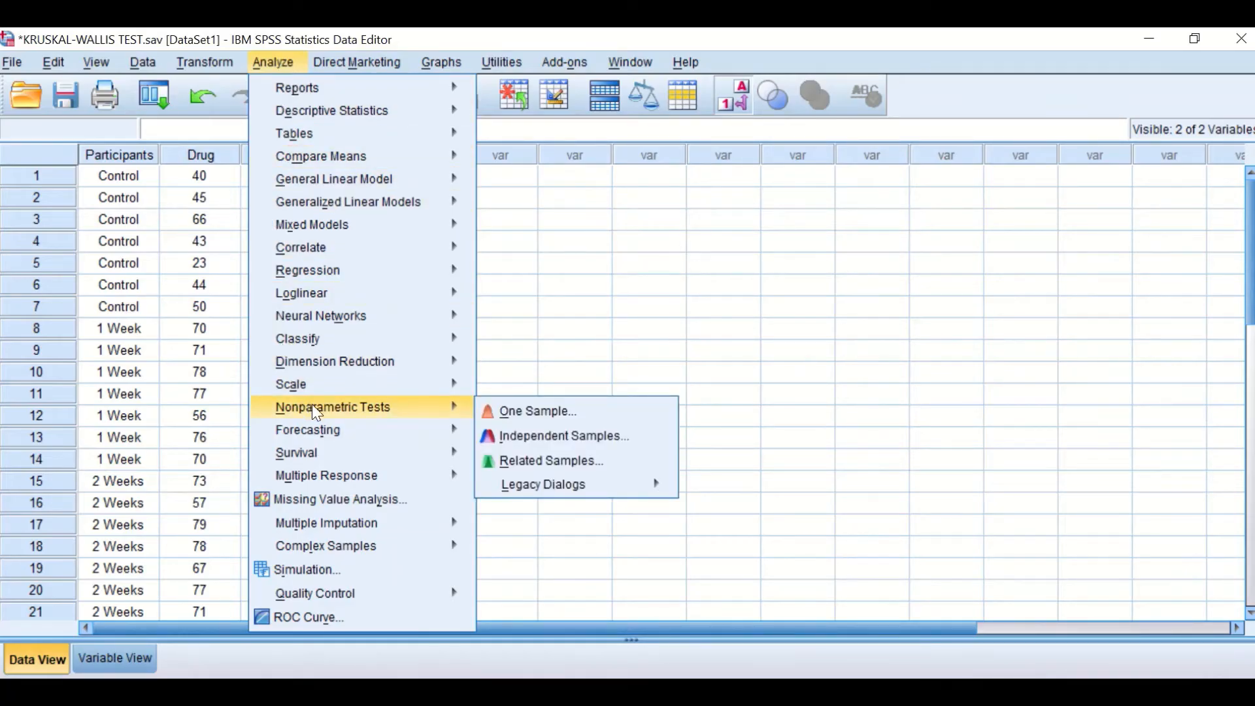
left_click(555, 438)
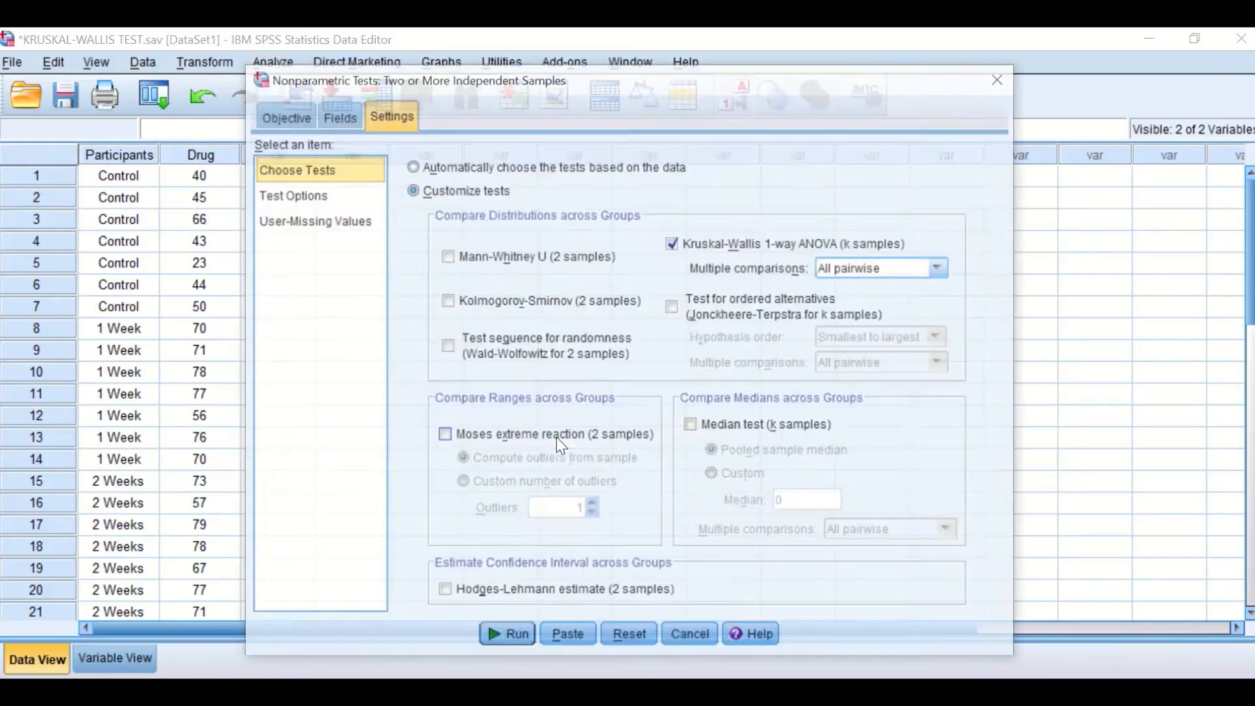
left_click(624, 637)
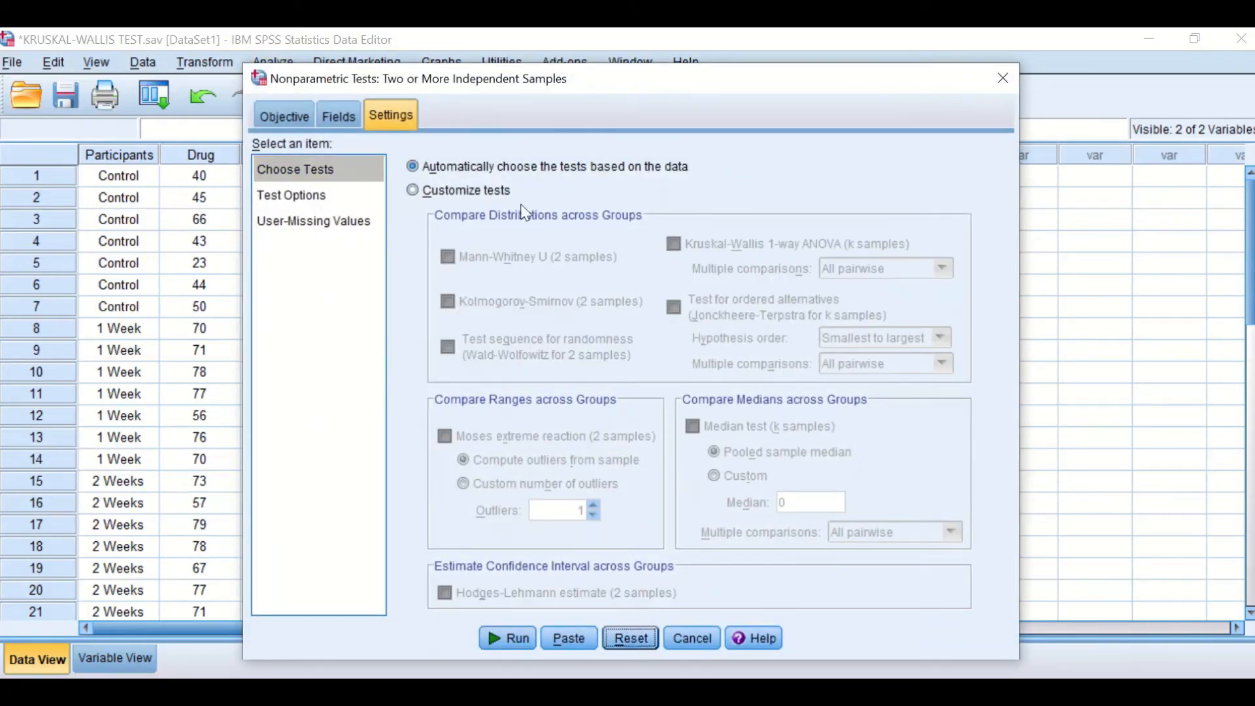
left_click(287, 116)
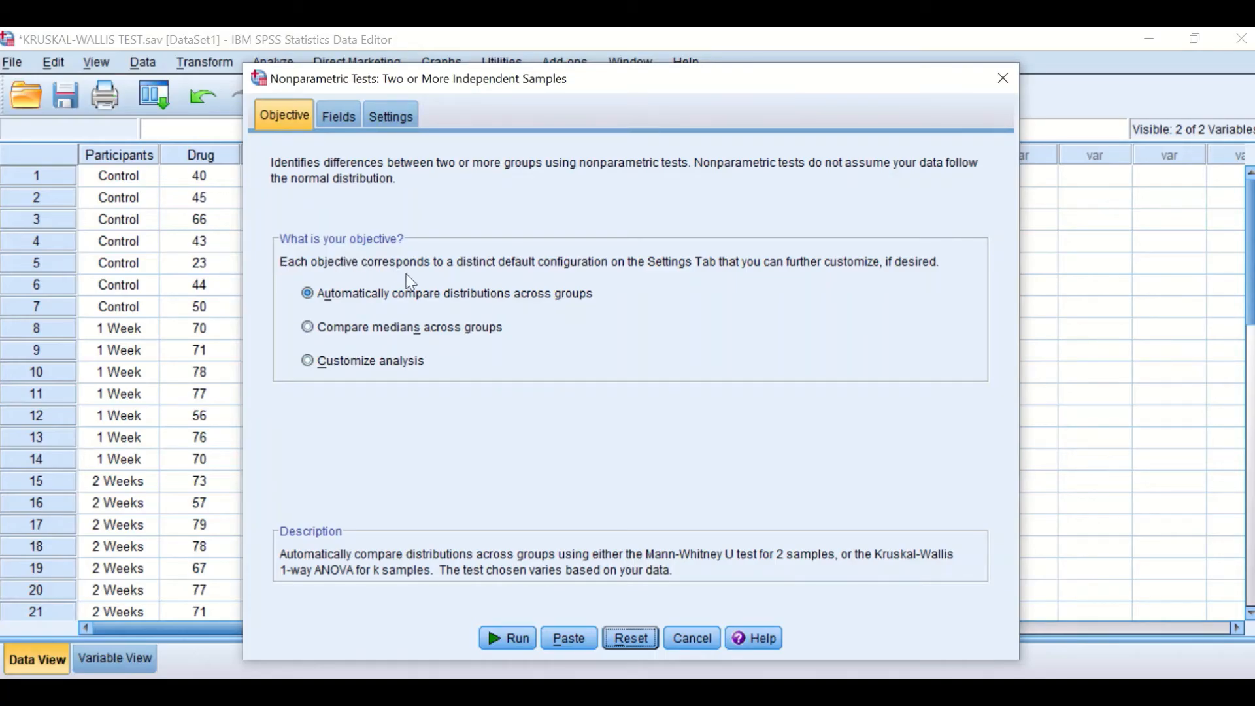
left_click(307, 364)
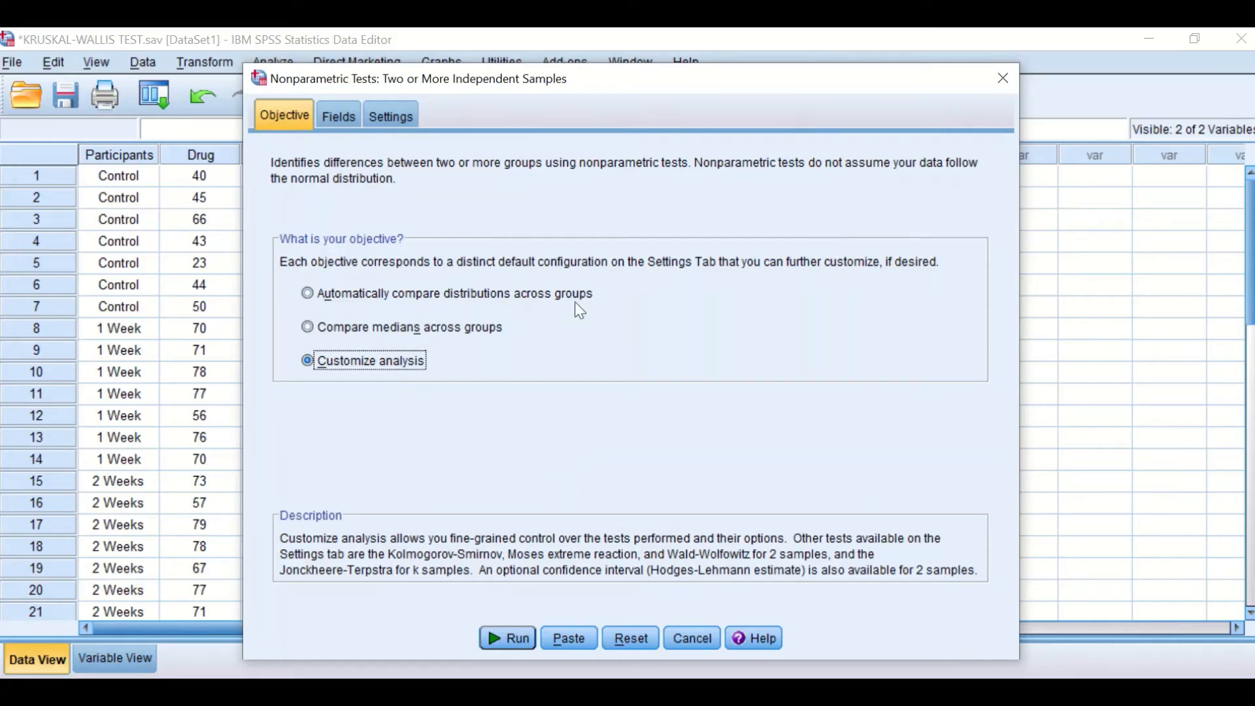
Assign Drug as the test field and Participants as the groups field.
left_click(348, 124)
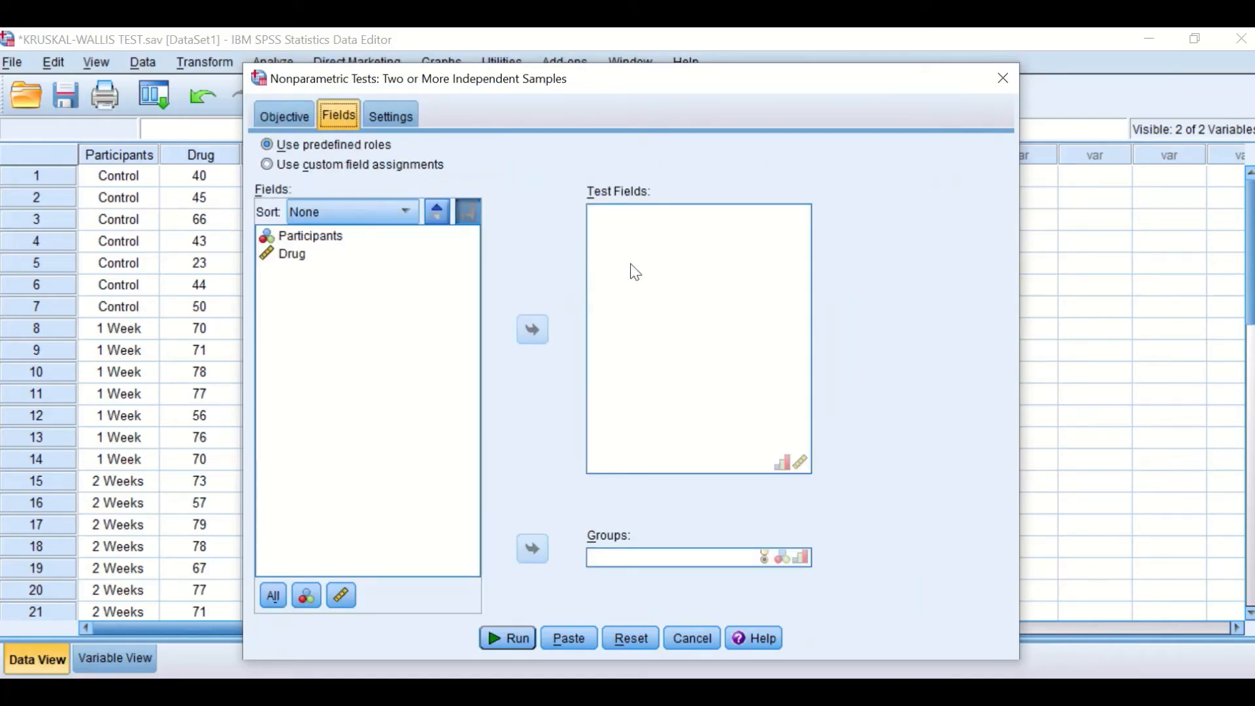
left_click(294, 255)
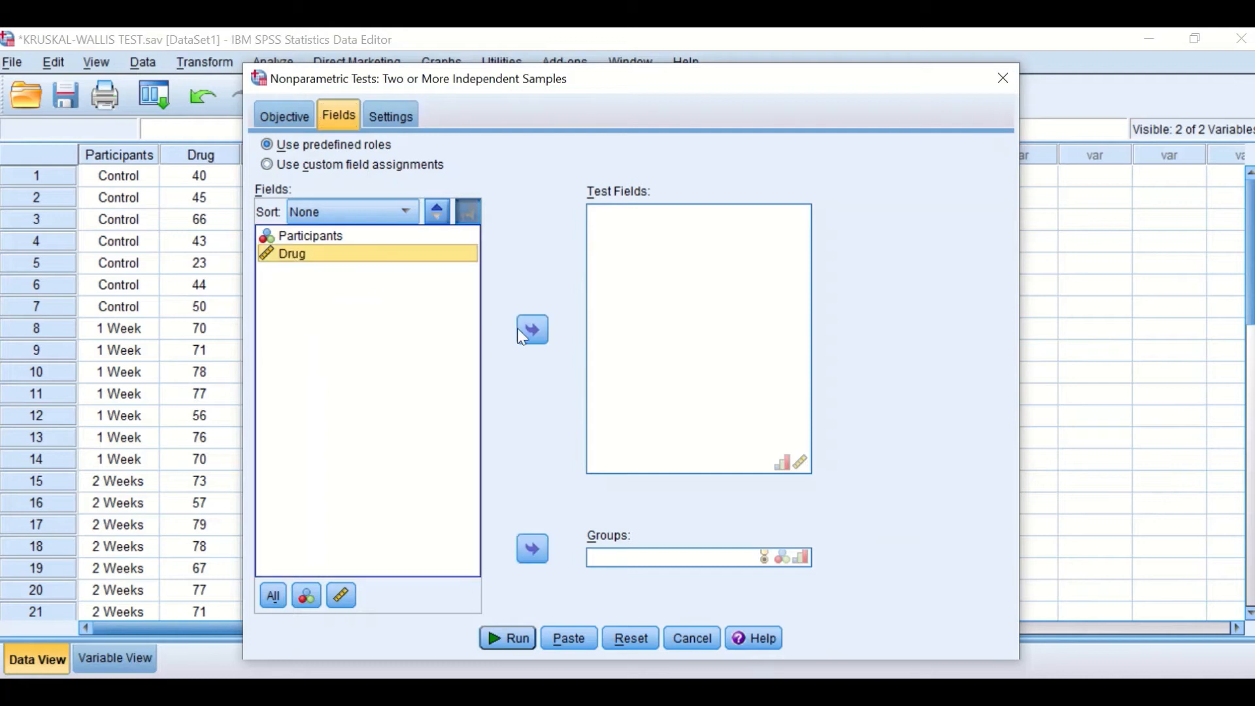
left_click(532, 329)
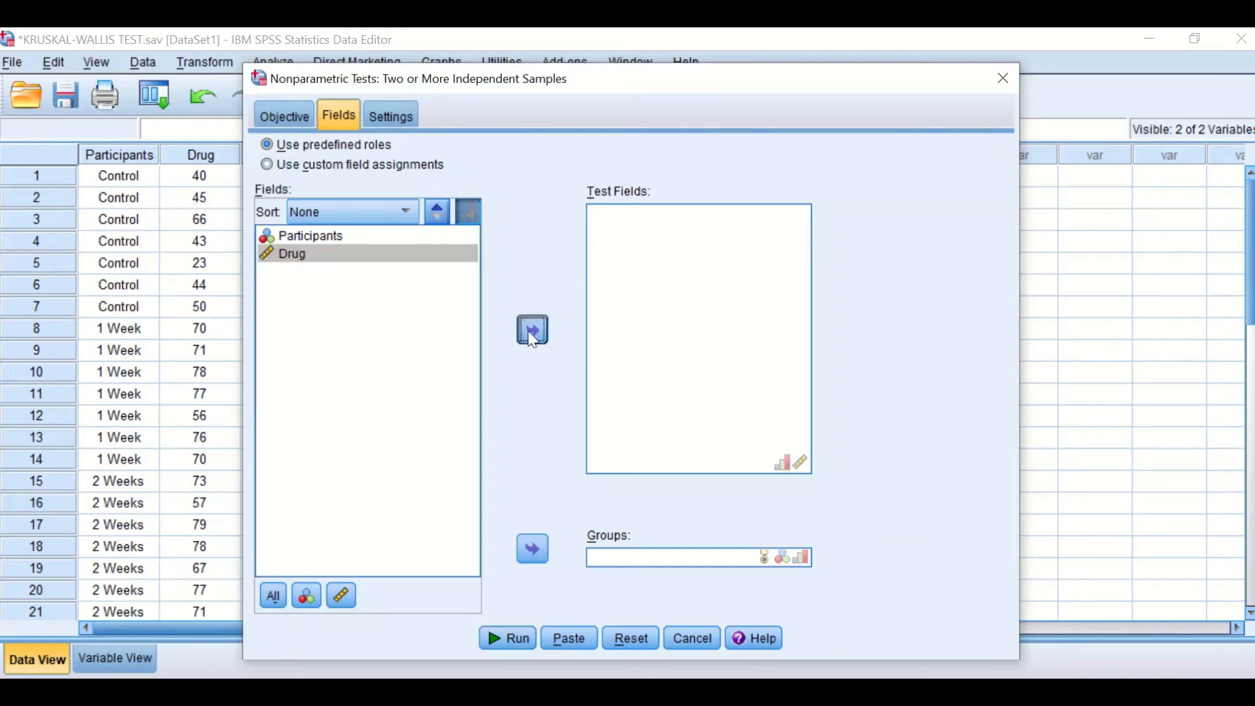
left_click(295, 240)
left_click(532, 548)
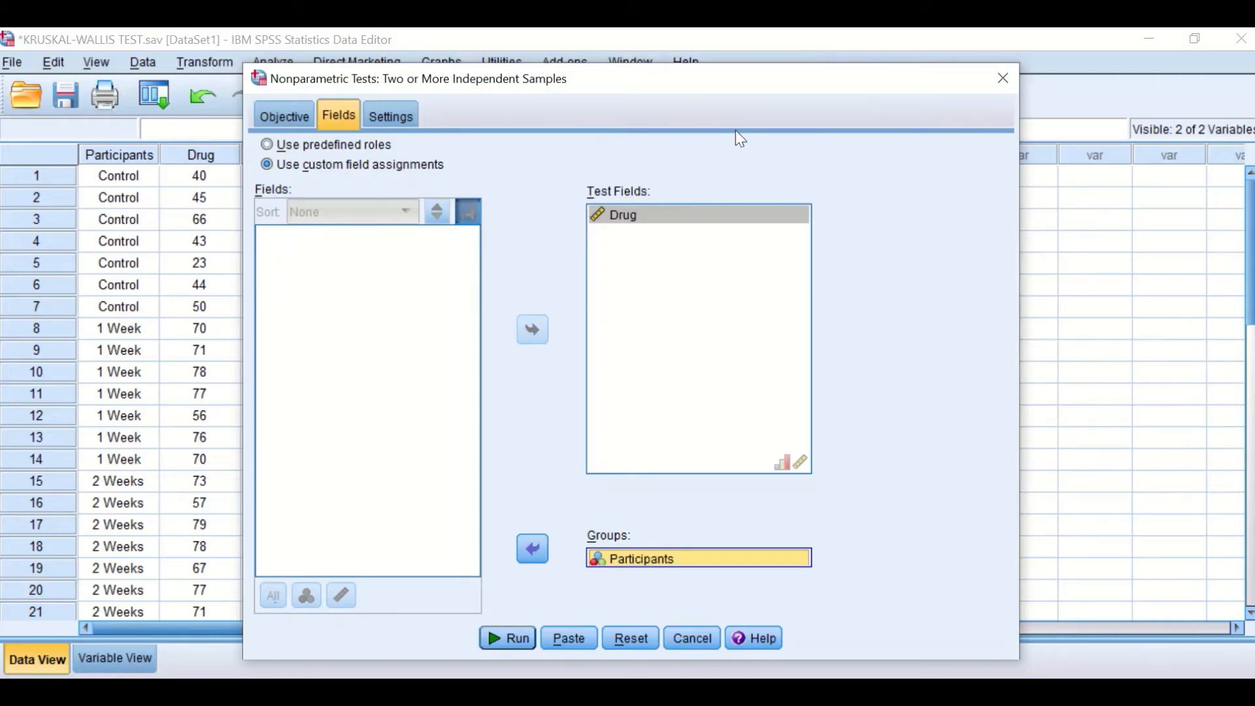
Choose the Kruskal-Wallis 1-way ANOVA (k samples) with All pairwise multiple comparisons and run the analysis.
left_click(389, 118)
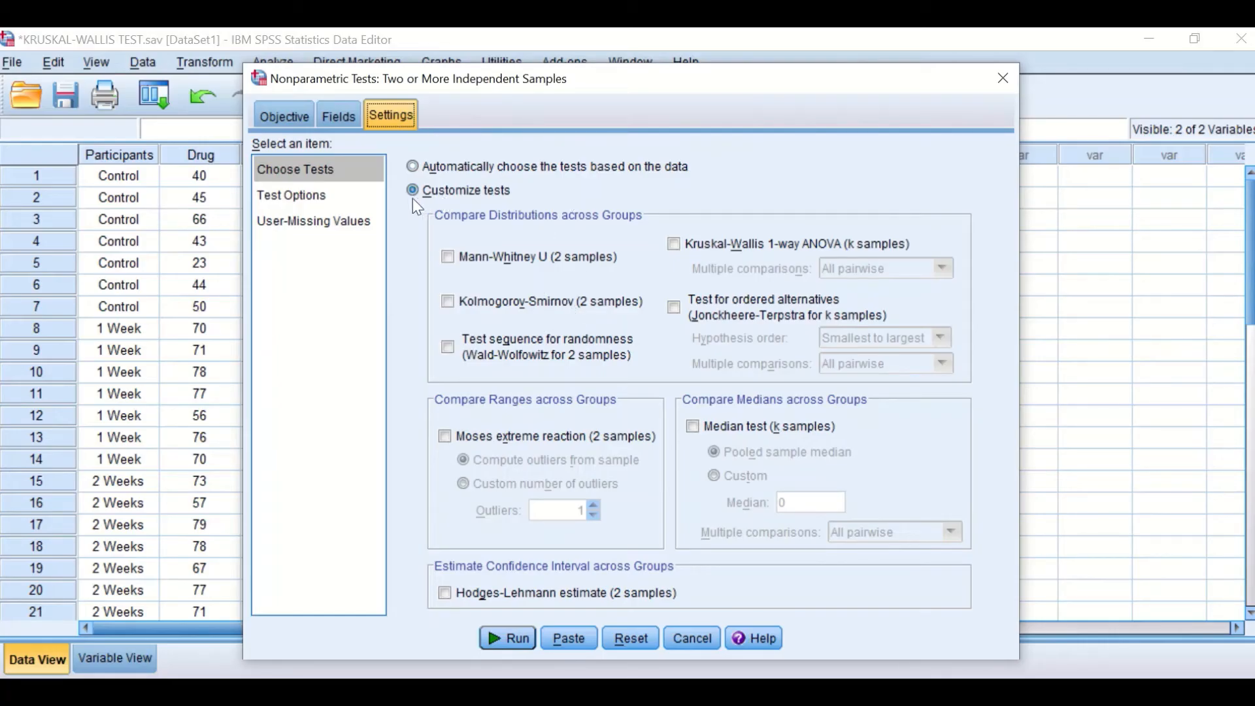
left_click(684, 245)
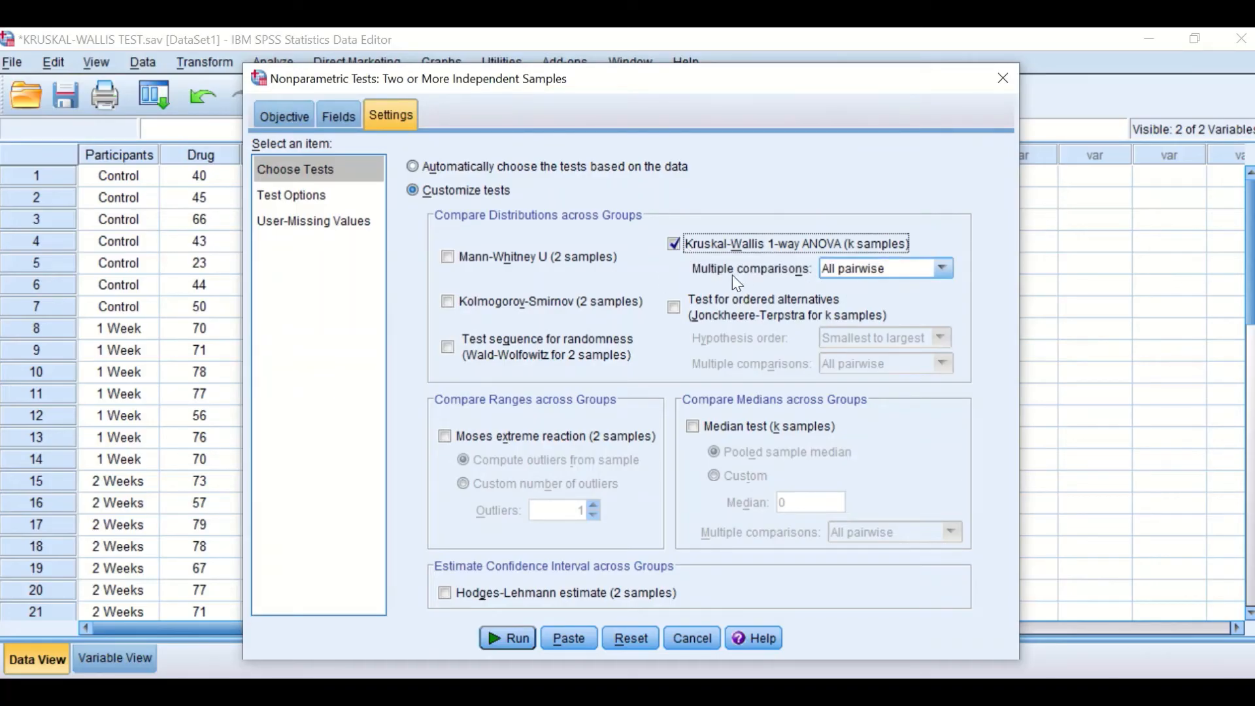
left_click(923, 275)
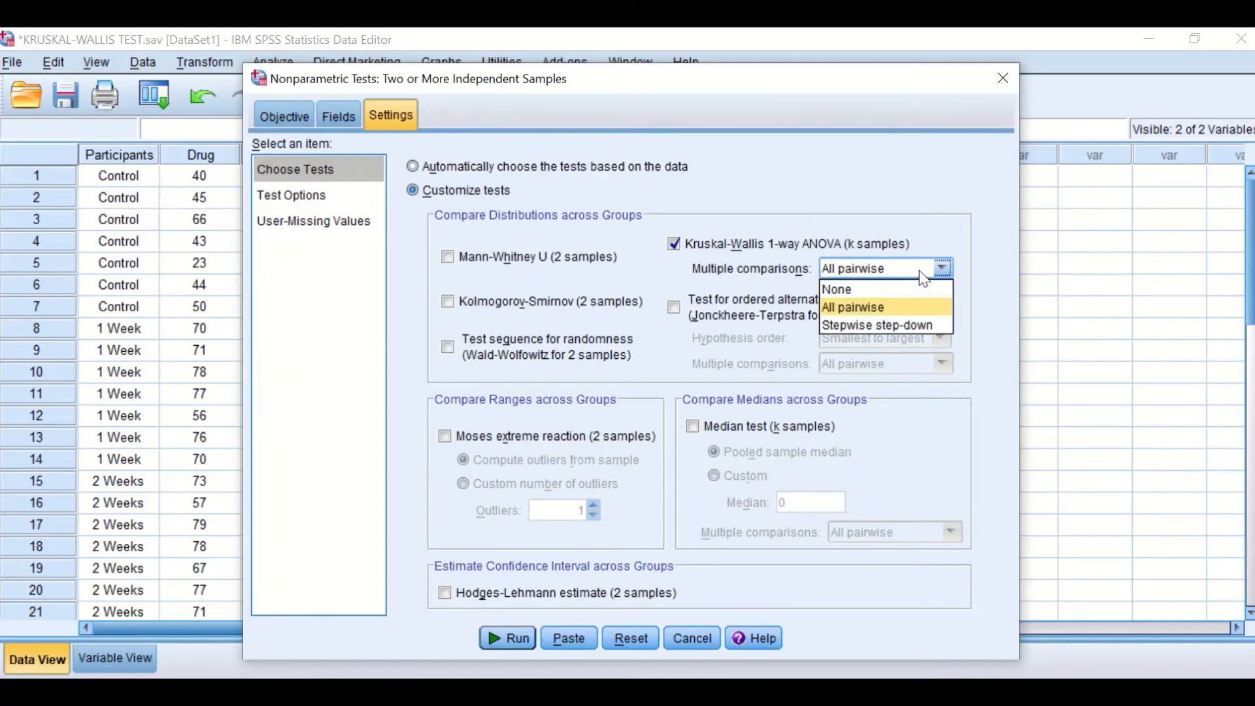
left_click(952, 212)
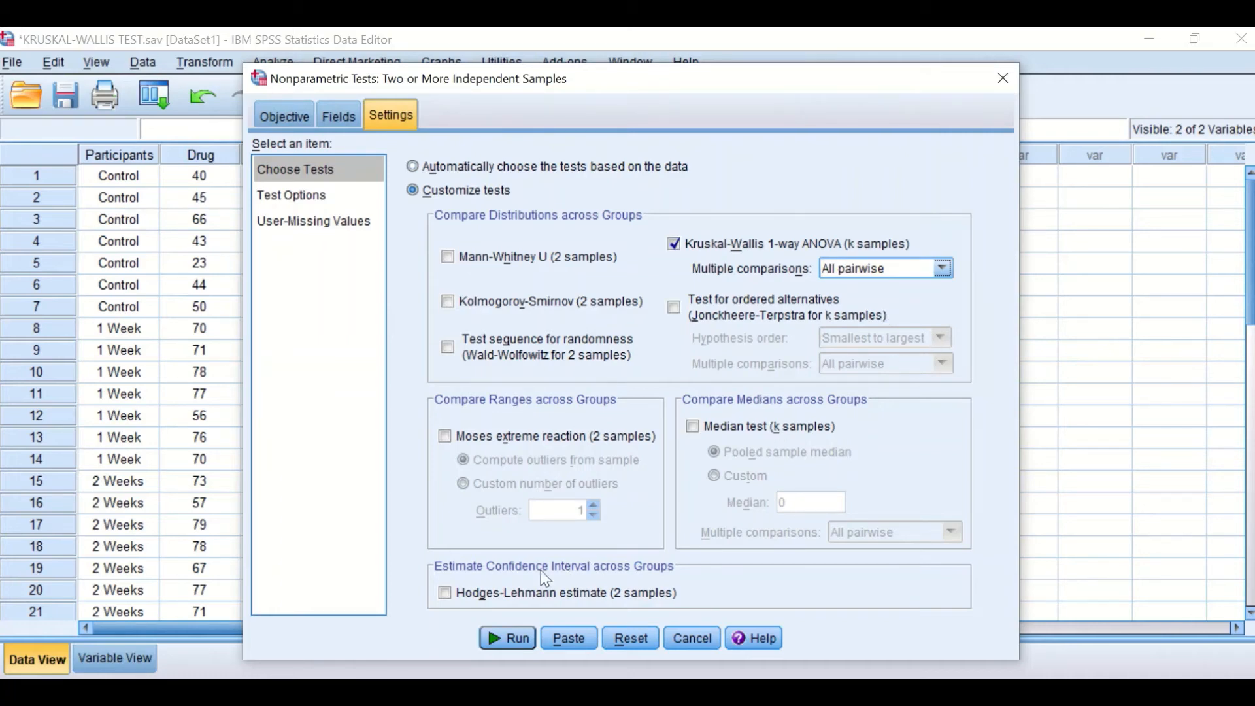
left_click(514, 638)
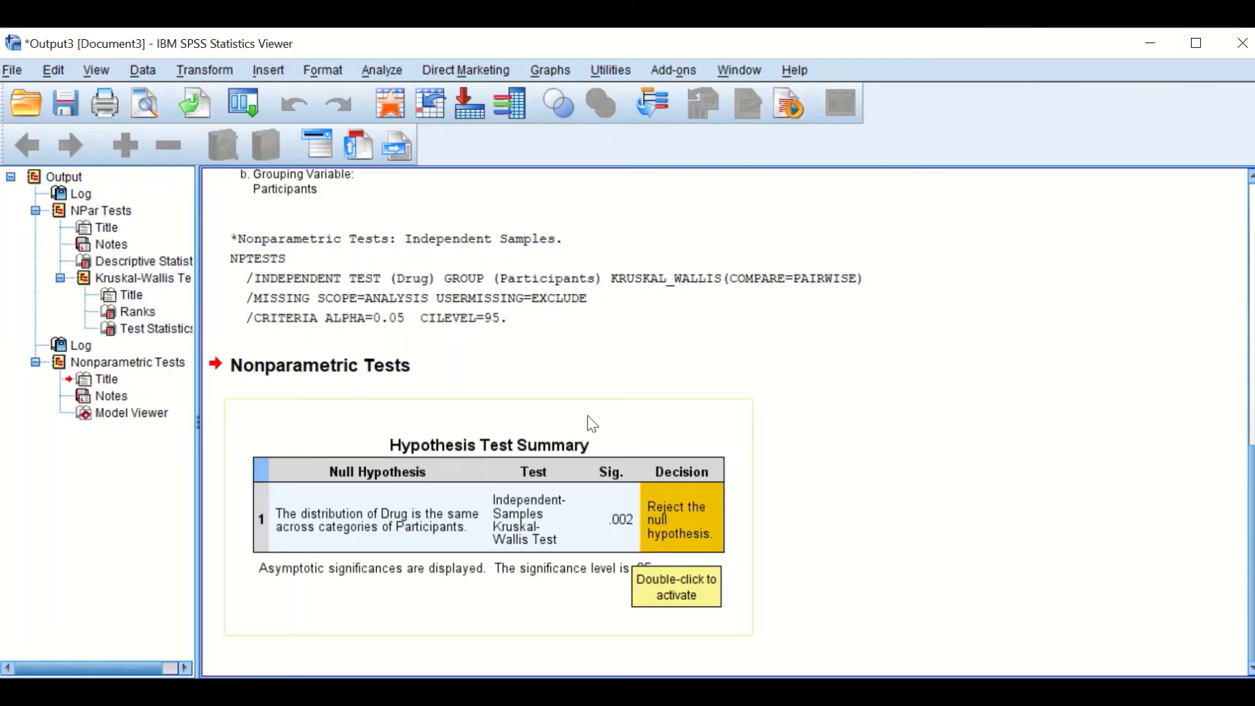
Open the Hypothesis Test Summary in the Model Viewer and review the Kruskal-Wallis boxplot and test statistics table.
left_click(687, 521)
double_click(682, 523)
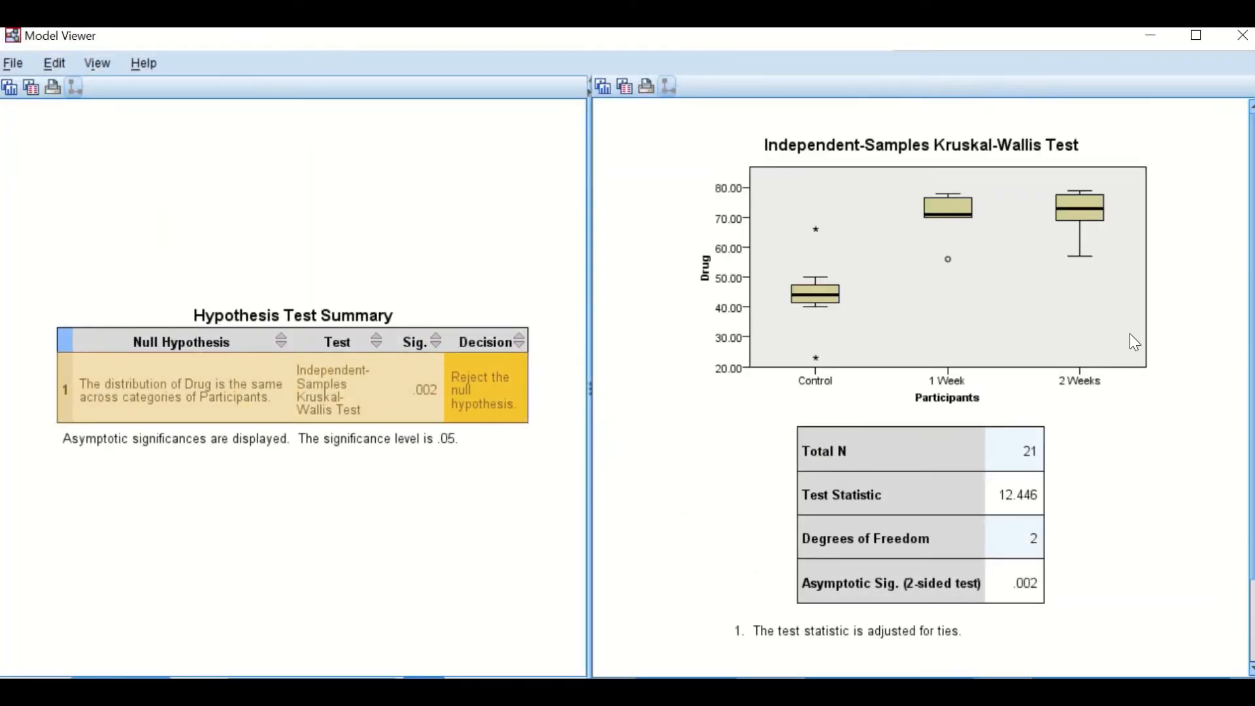
scroll(1136, 339, "down", 2)
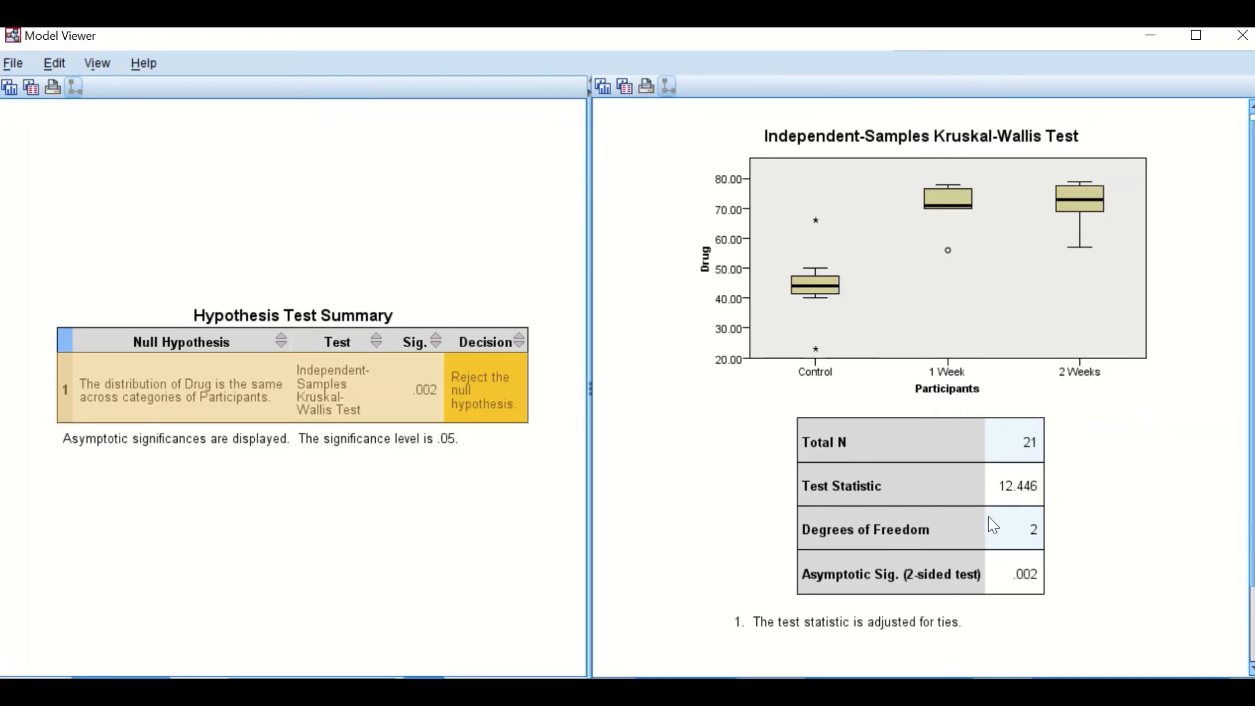
scroll(1007, 510, "down", 1)
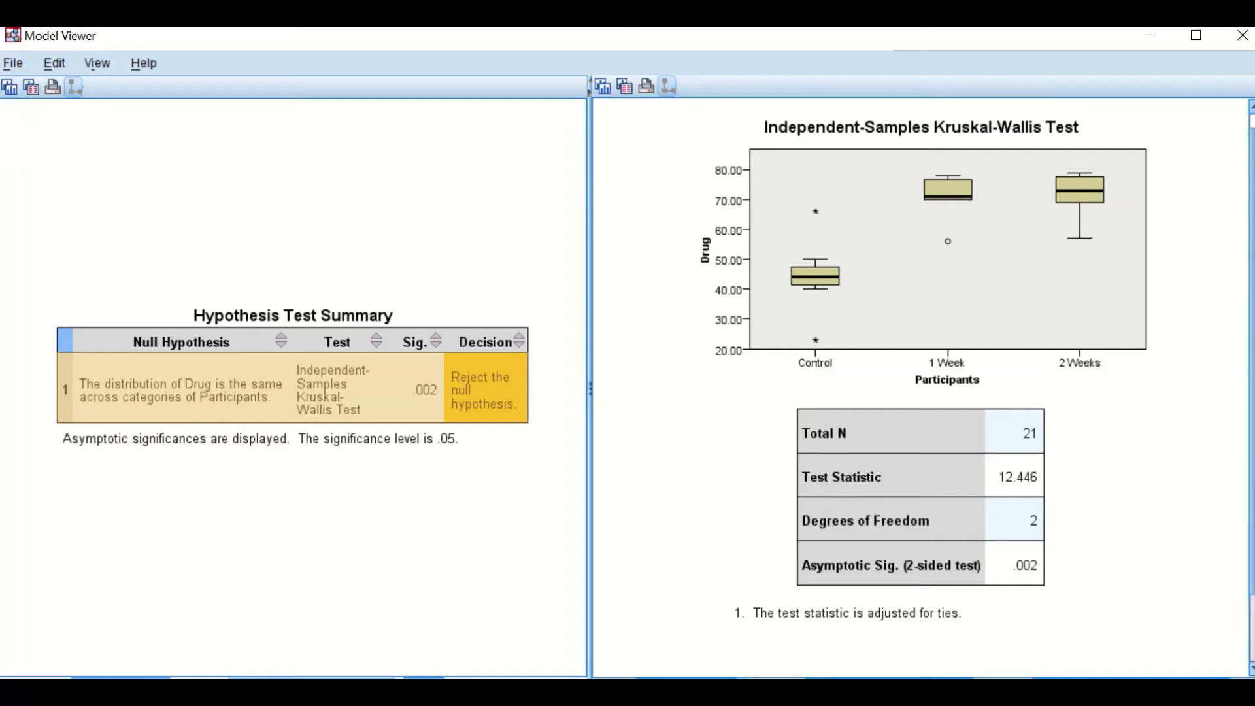
Switch the Kruskal-Wallis output to the Pairwise Comparisons view and examine the adjusted significance of each group pair.
left_click(1217, 689)
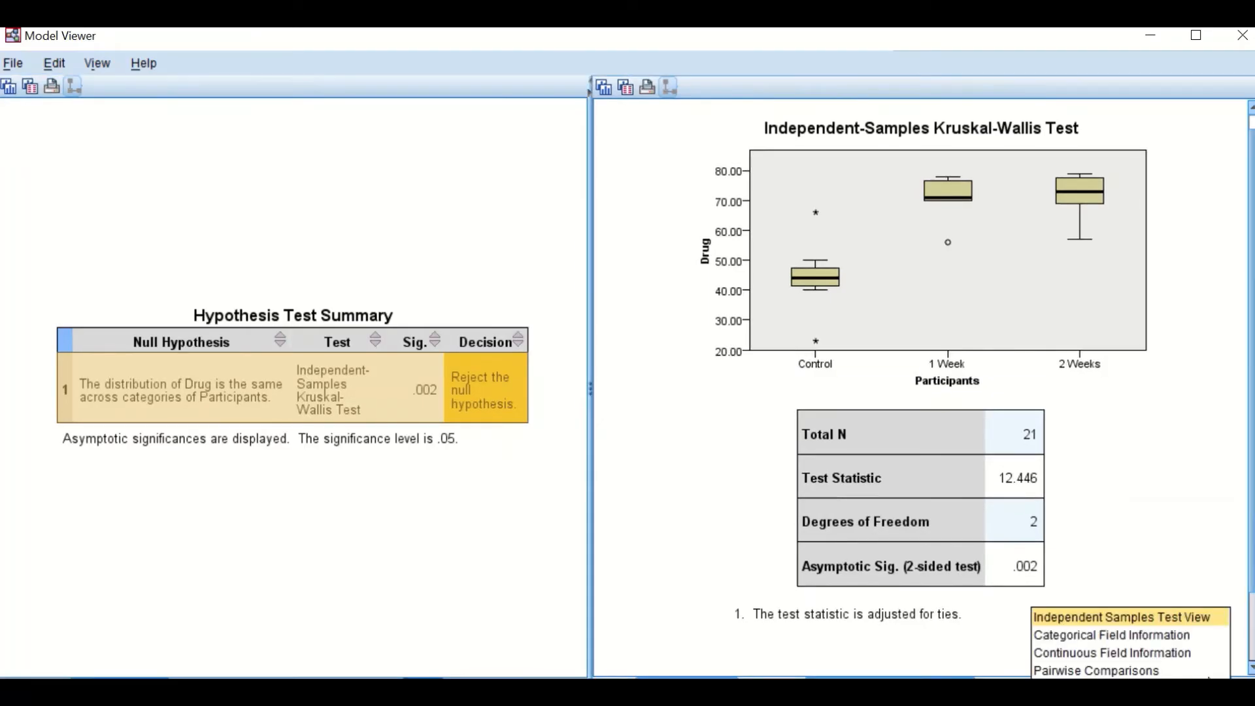
left_click(1158, 672)
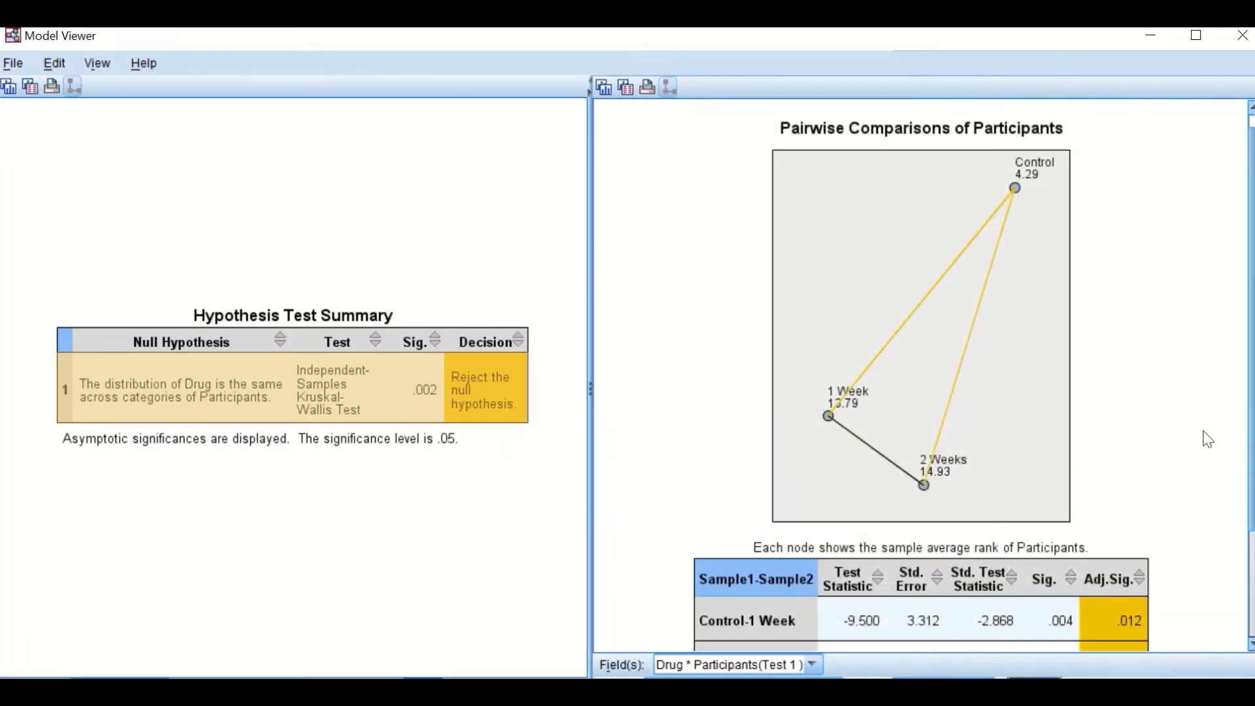
scroll(1208, 392, "down", 5)
scroll(1231, 448, "down", 5)
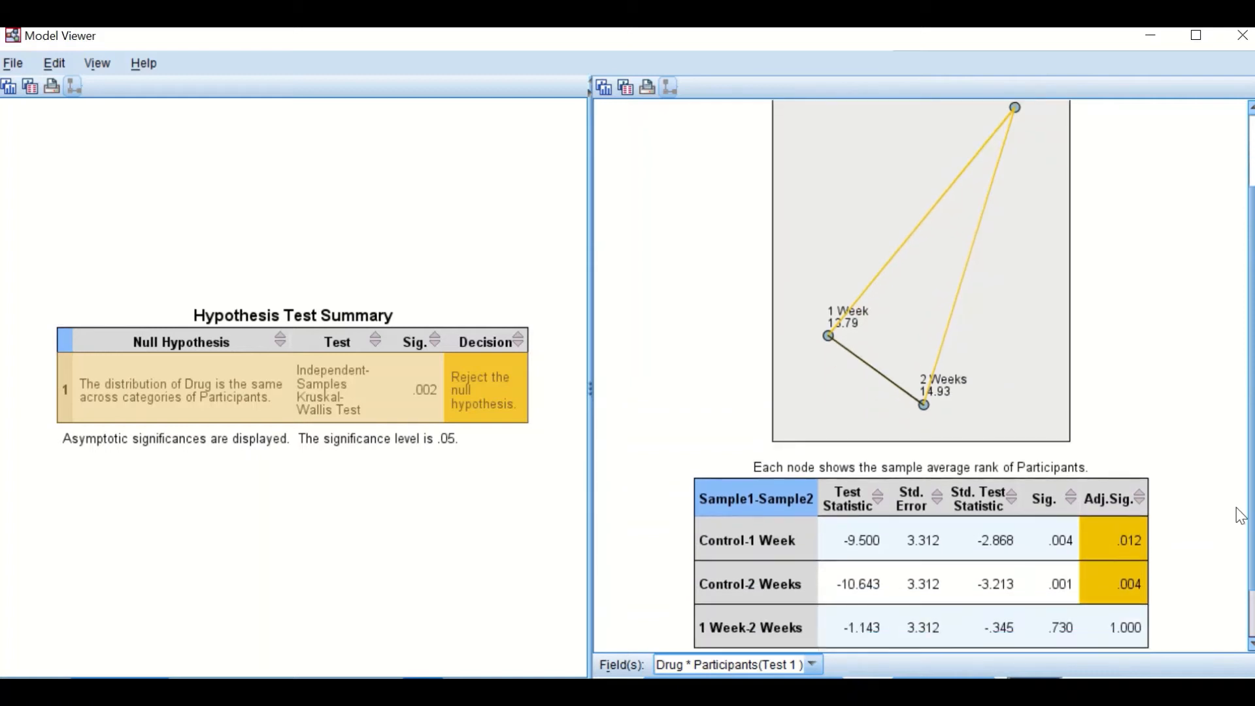
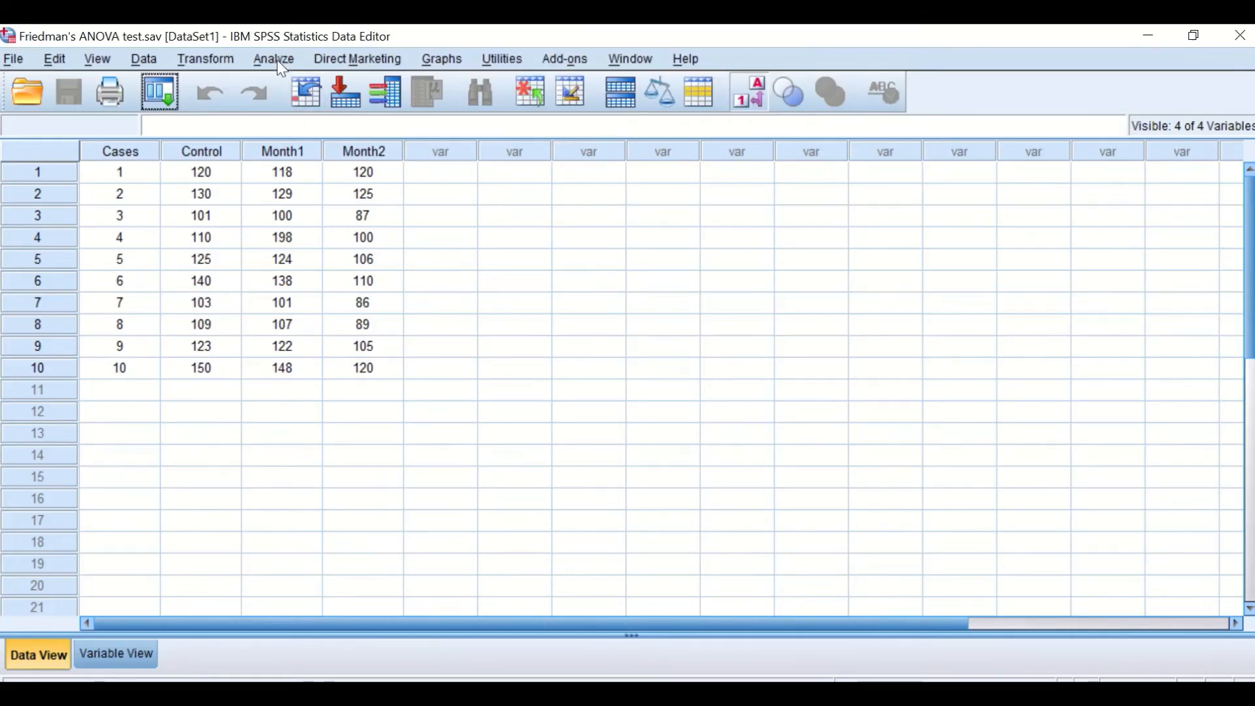
Open the legacy nonparametric test for K related samples and keep Friedman as the only test type.
left_click(277, 60)
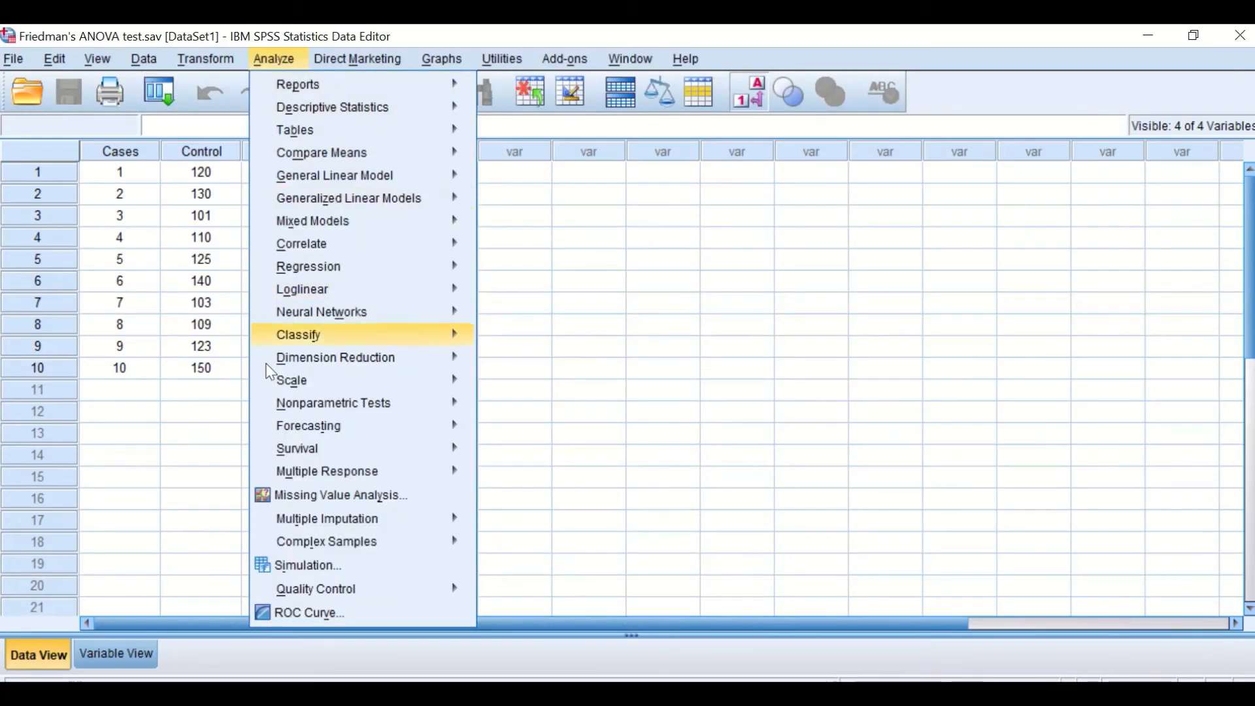
mouse_move(293, 406)
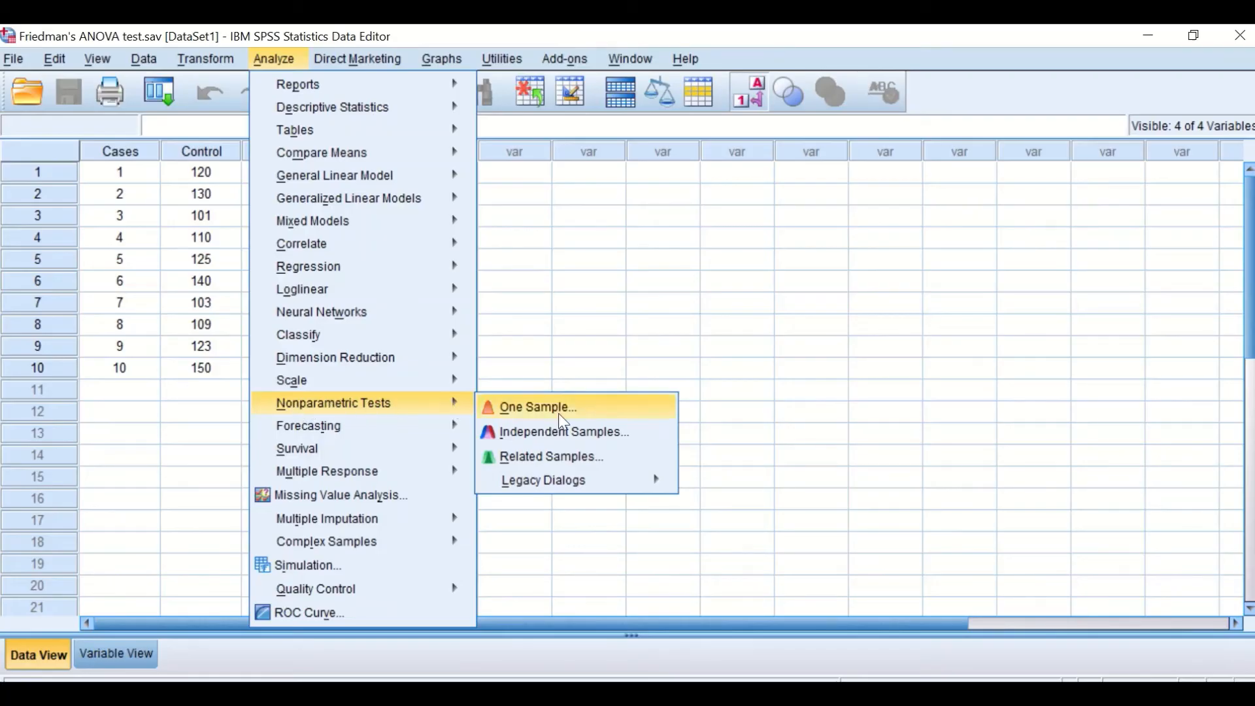
mouse_move(592, 489)
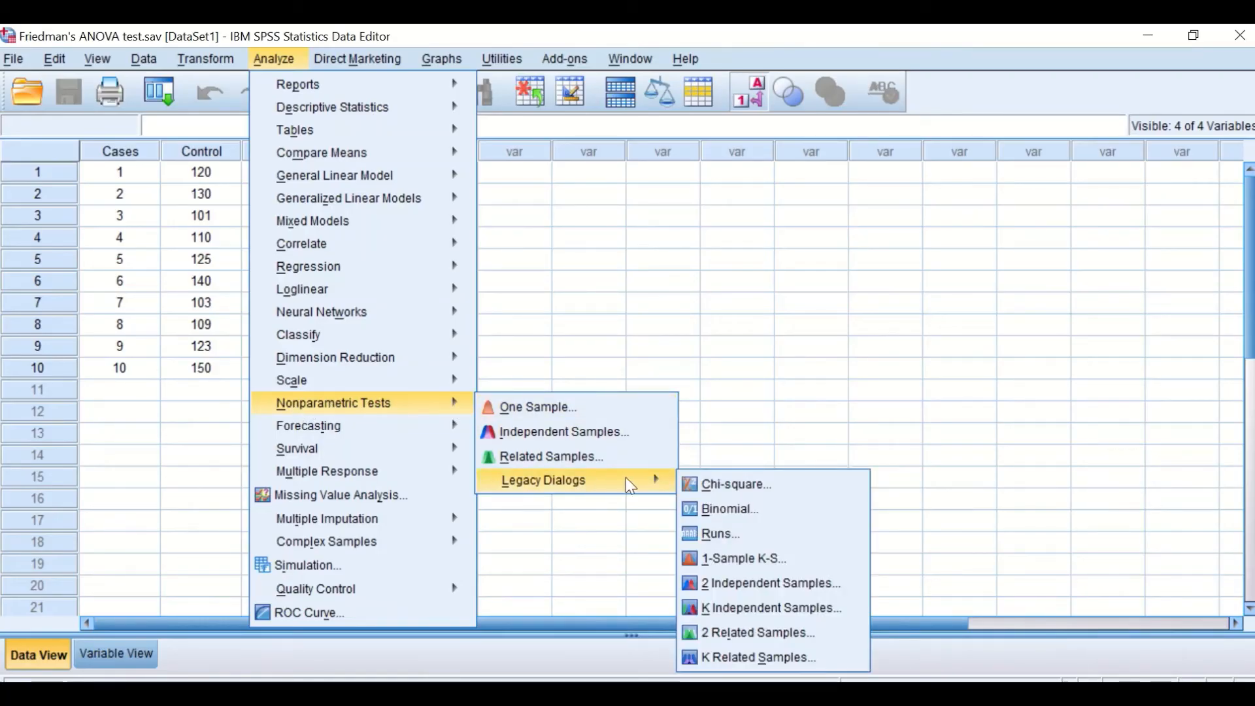
left_click(766, 657)
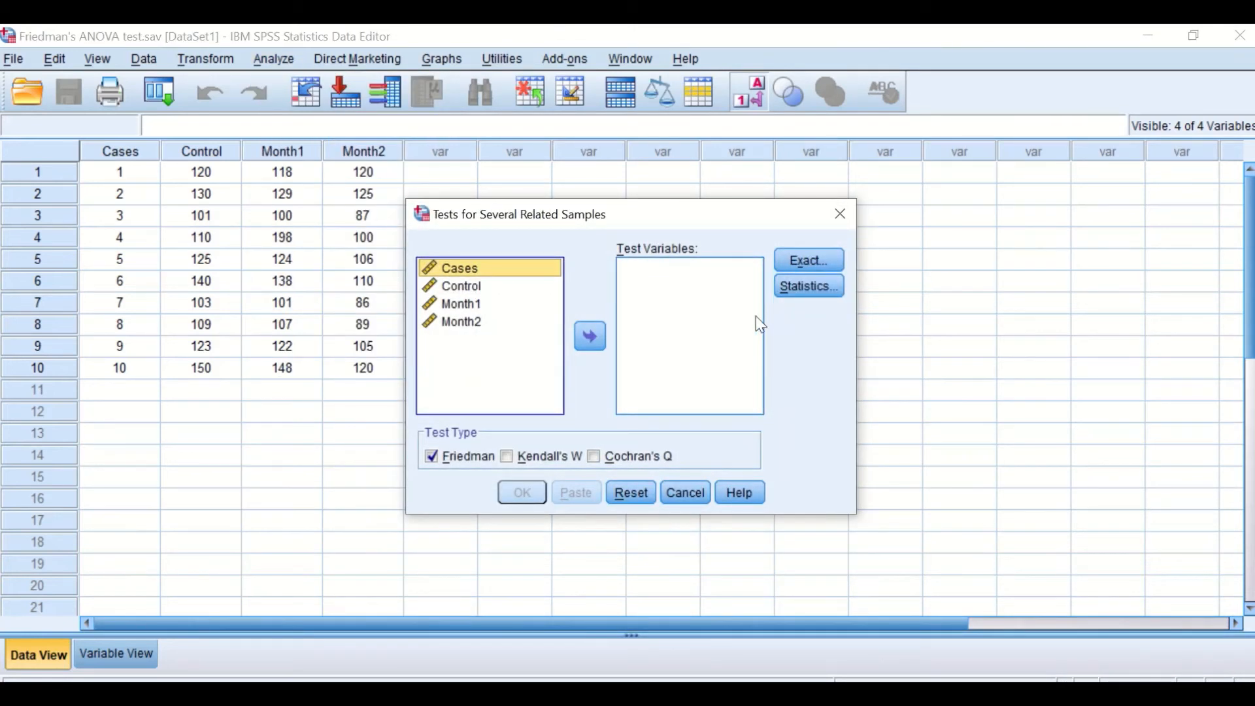
left_click(430, 458)
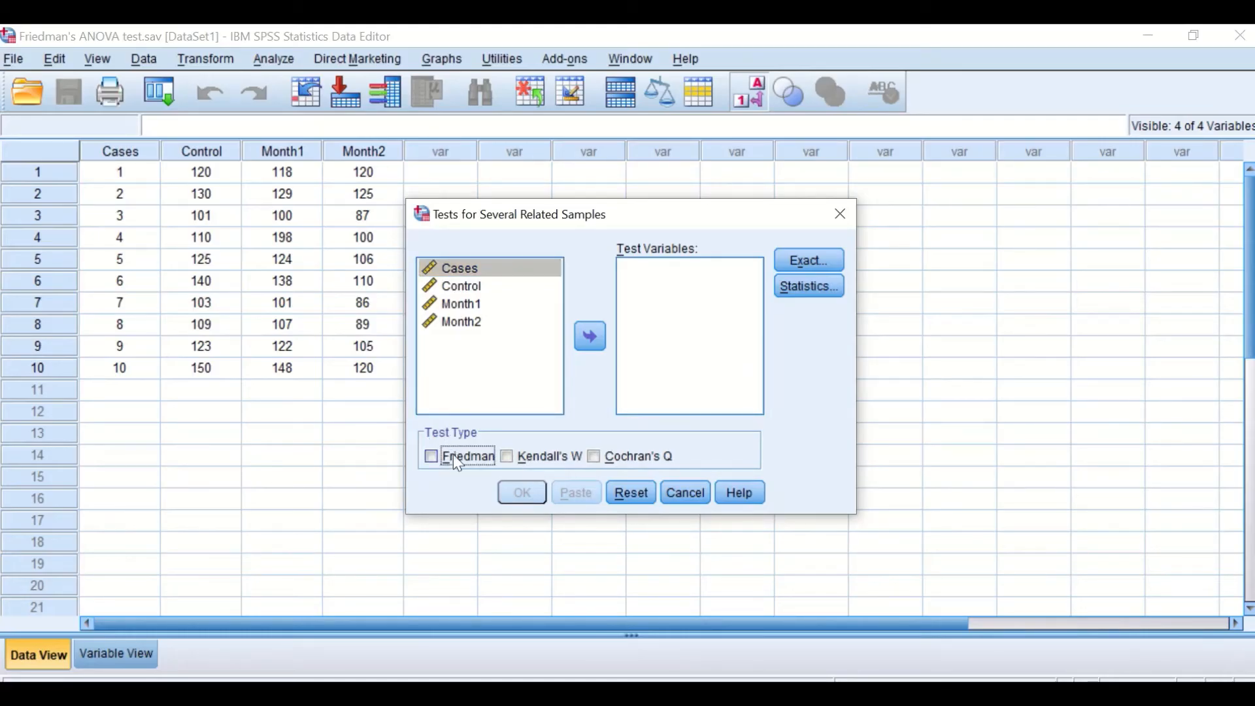
left_click(456, 461)
Assign Control, Month1 and Month2 as the test variables for the Friedman test.
left_click(481, 289)
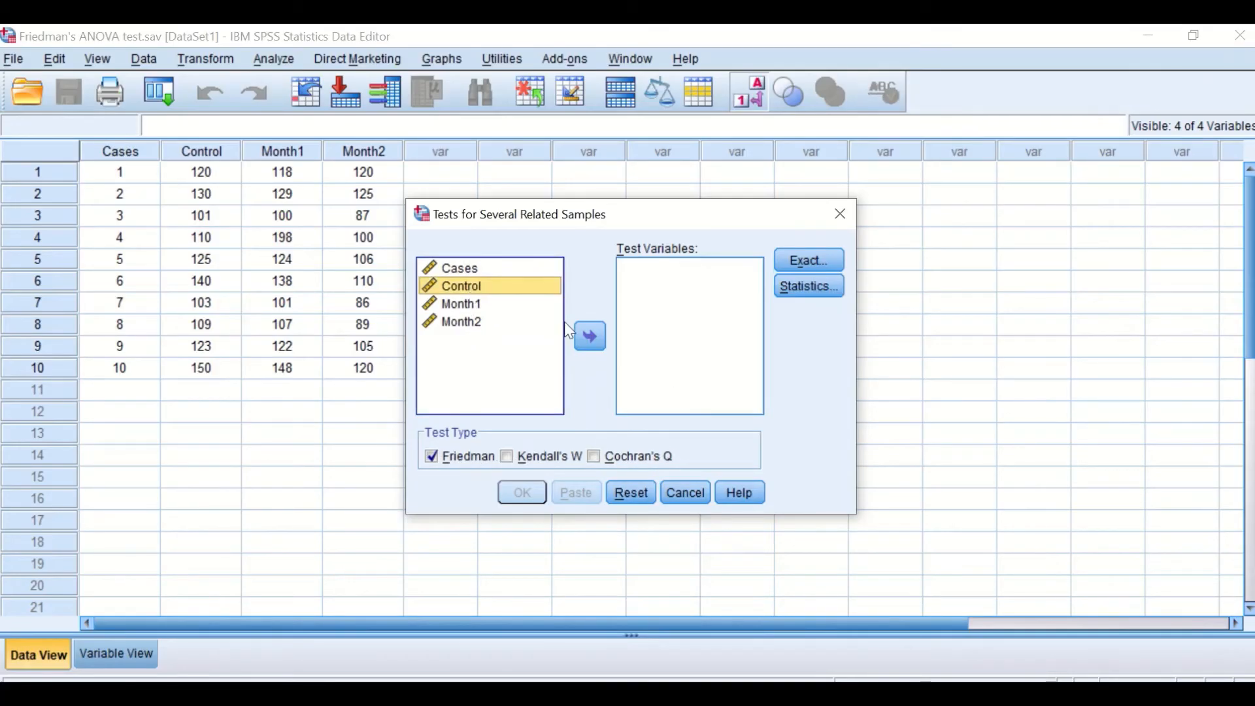
left_click(587, 337)
left_click(463, 288)
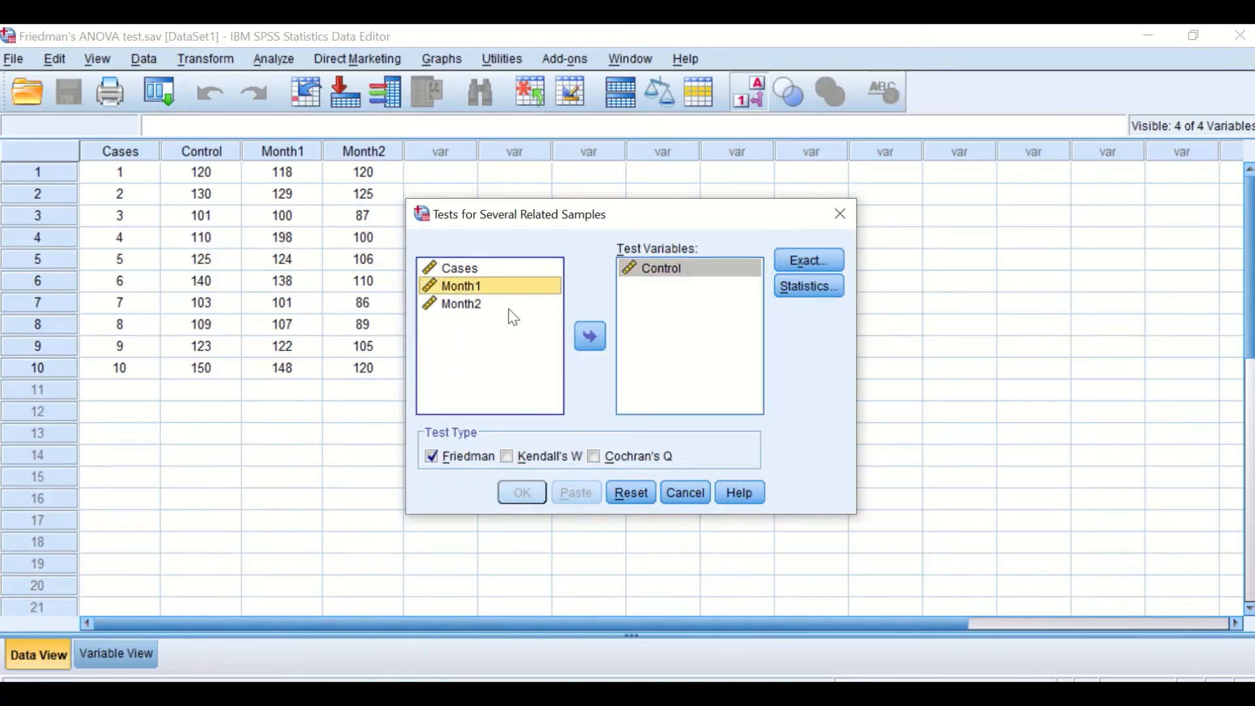
left_click(590, 337)
left_click(463, 288)
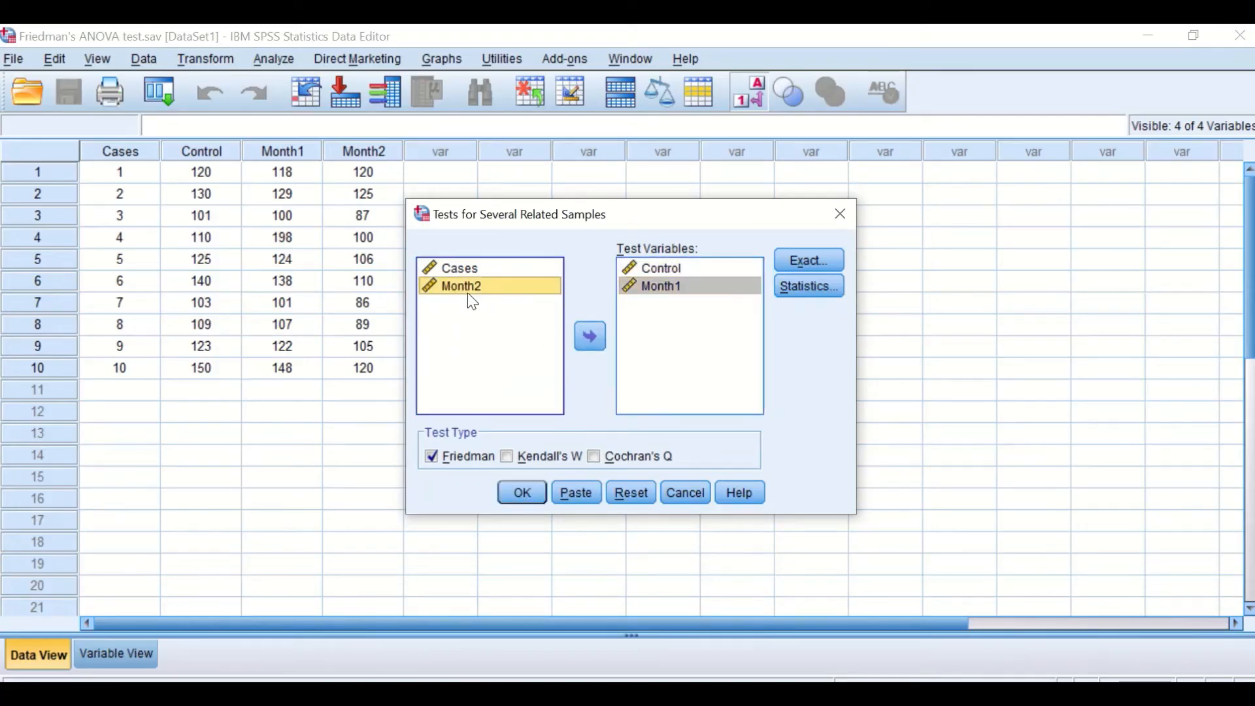
left_click(592, 338)
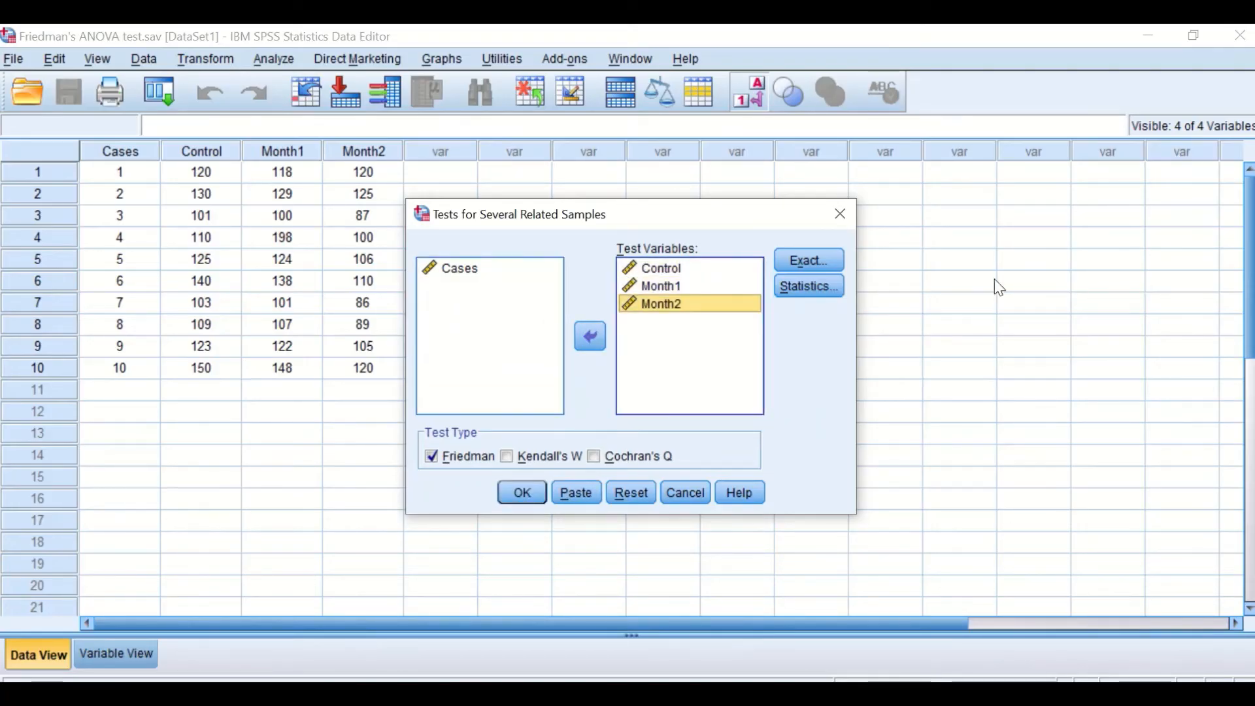
Keep asymptotic only, include descriptive statistics, and run the Friedman test, reviewing its Ranks and Test Statistics tables.
left_click(798, 260)
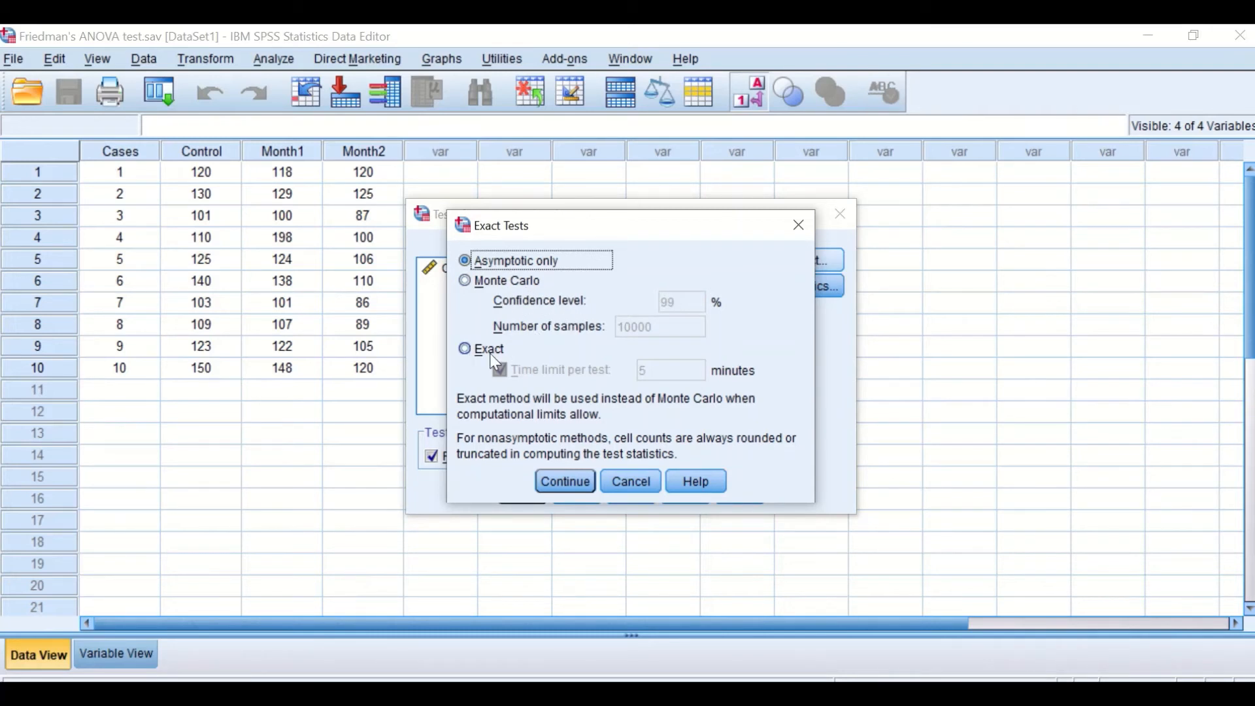
left_click(552, 482)
left_click(779, 283)
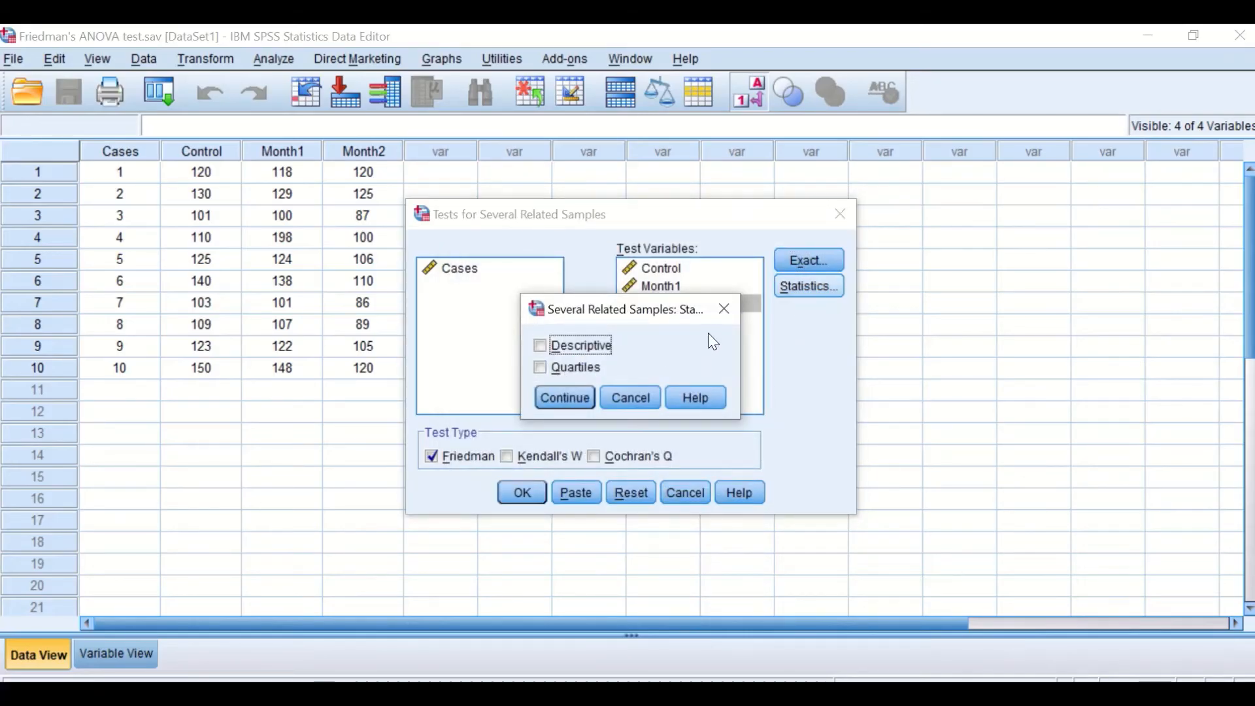
left_click(540, 345)
left_click(563, 397)
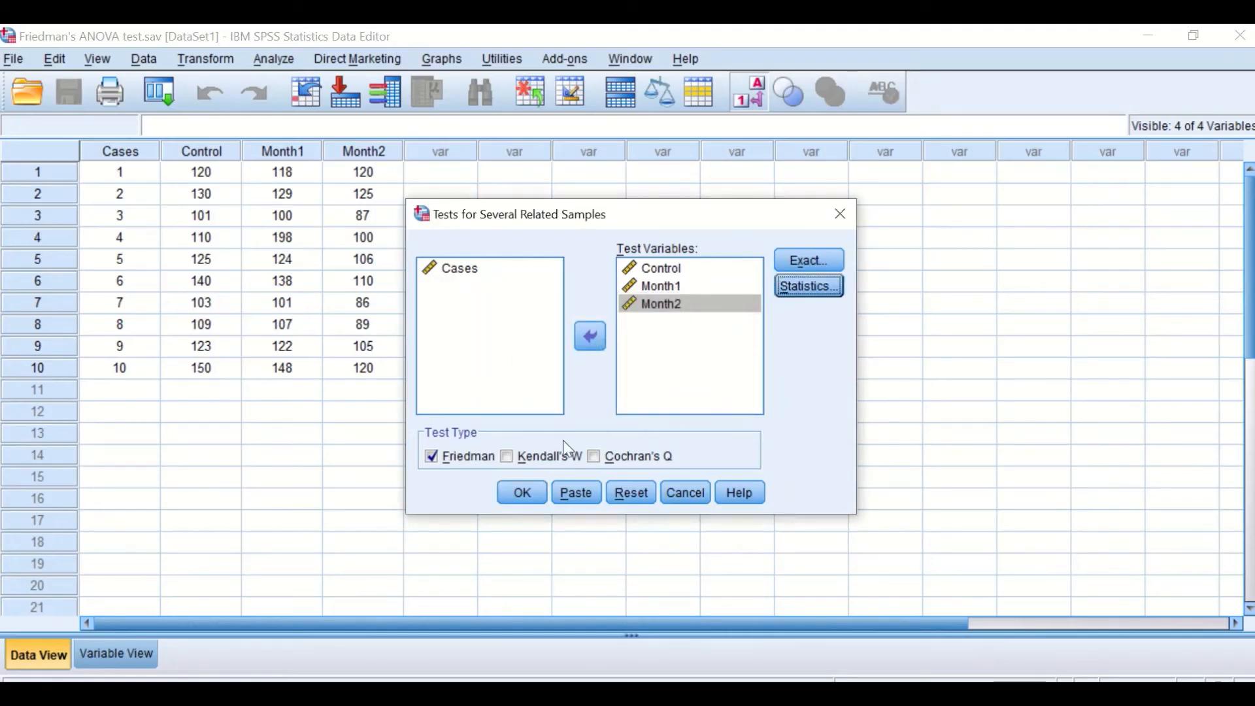
left_click(521, 495)
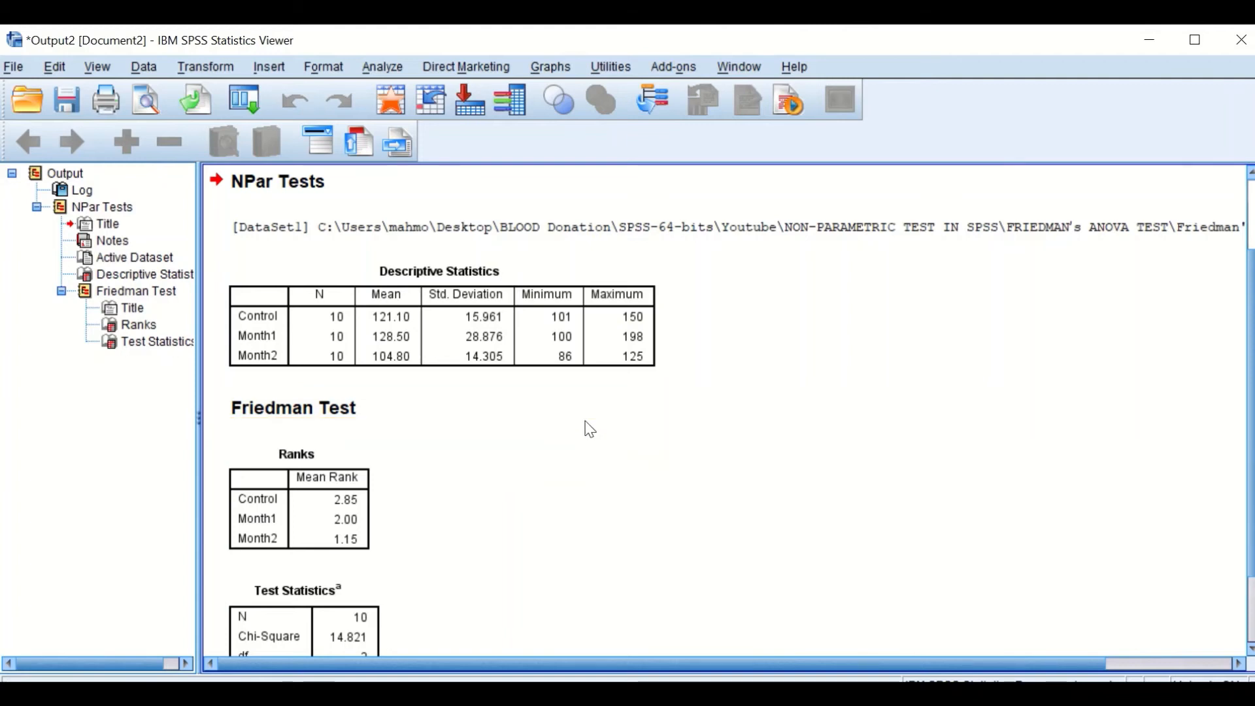
scroll(493, 429, "down", 3)
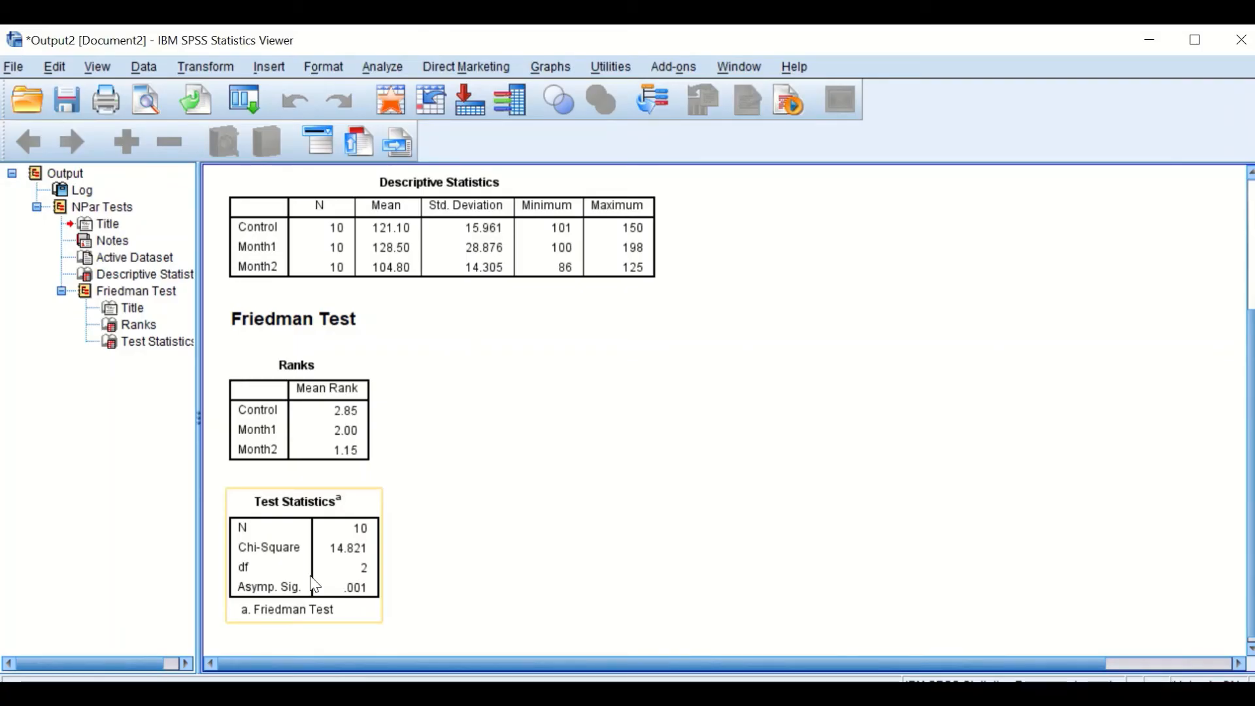
left_click(571, 604)
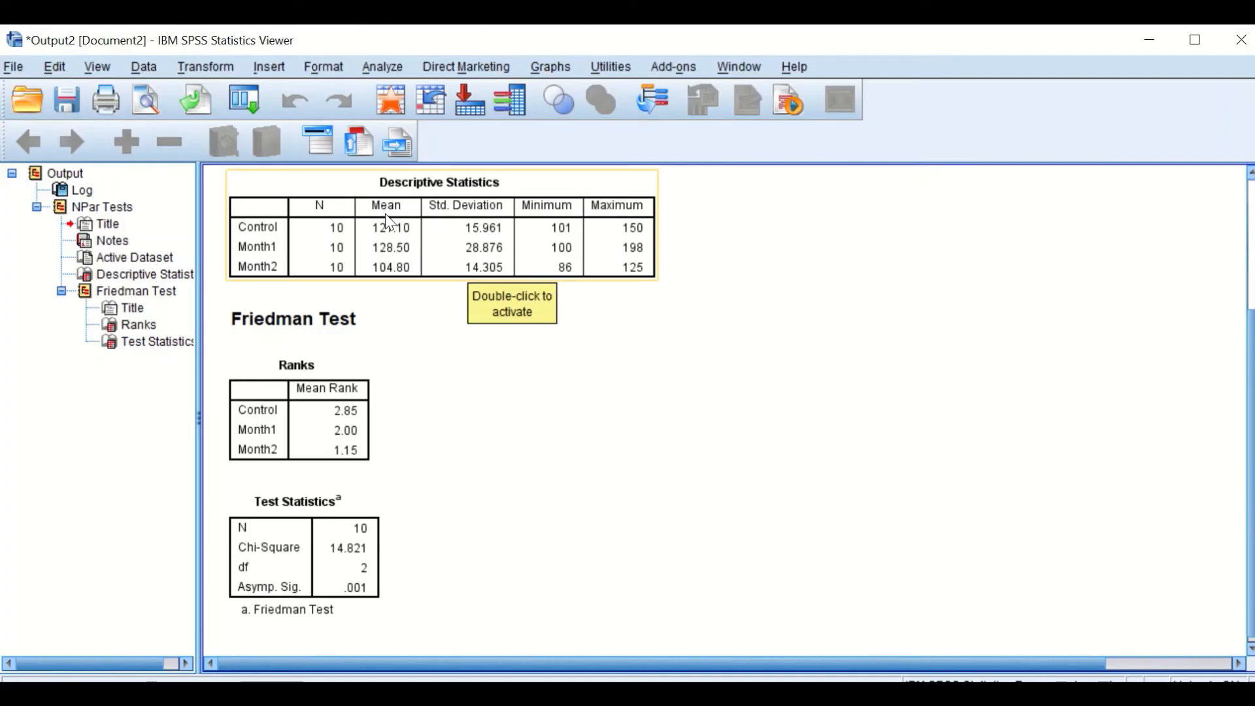
Open the legacy nonparametric test for 2 related samples and keep Wilcoxon as the only test type.
left_click(391, 65)
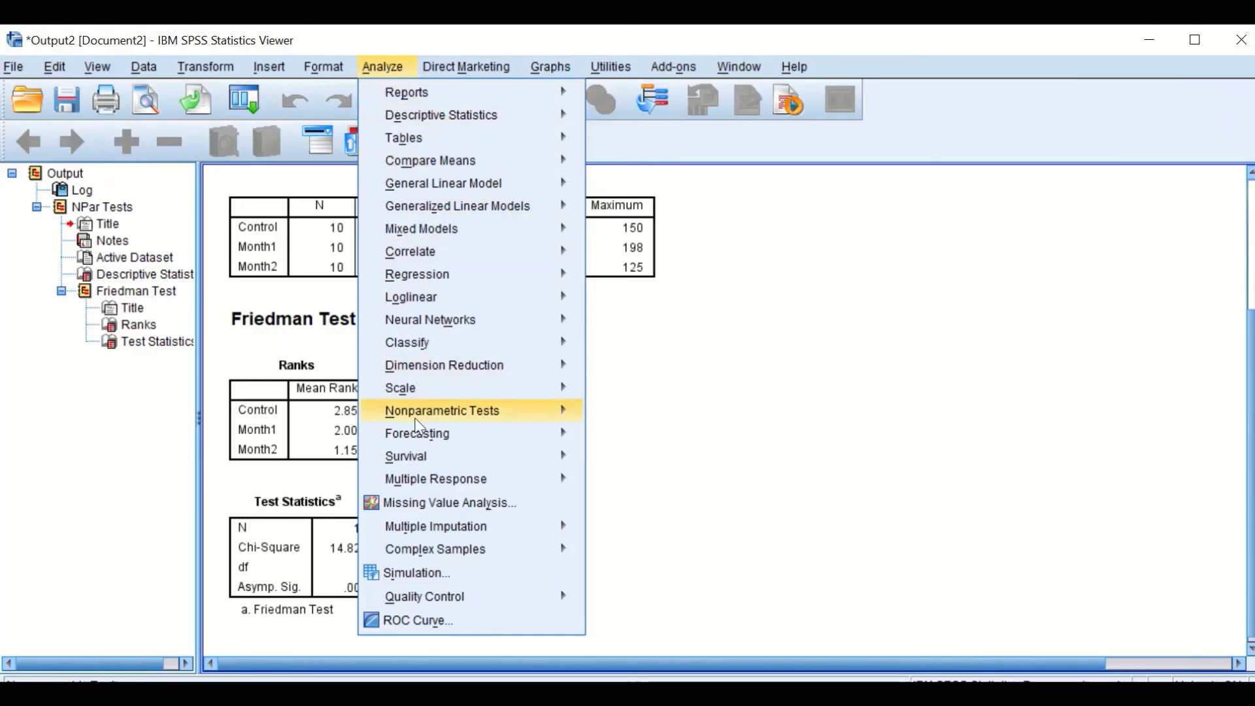
mouse_move(429, 413)
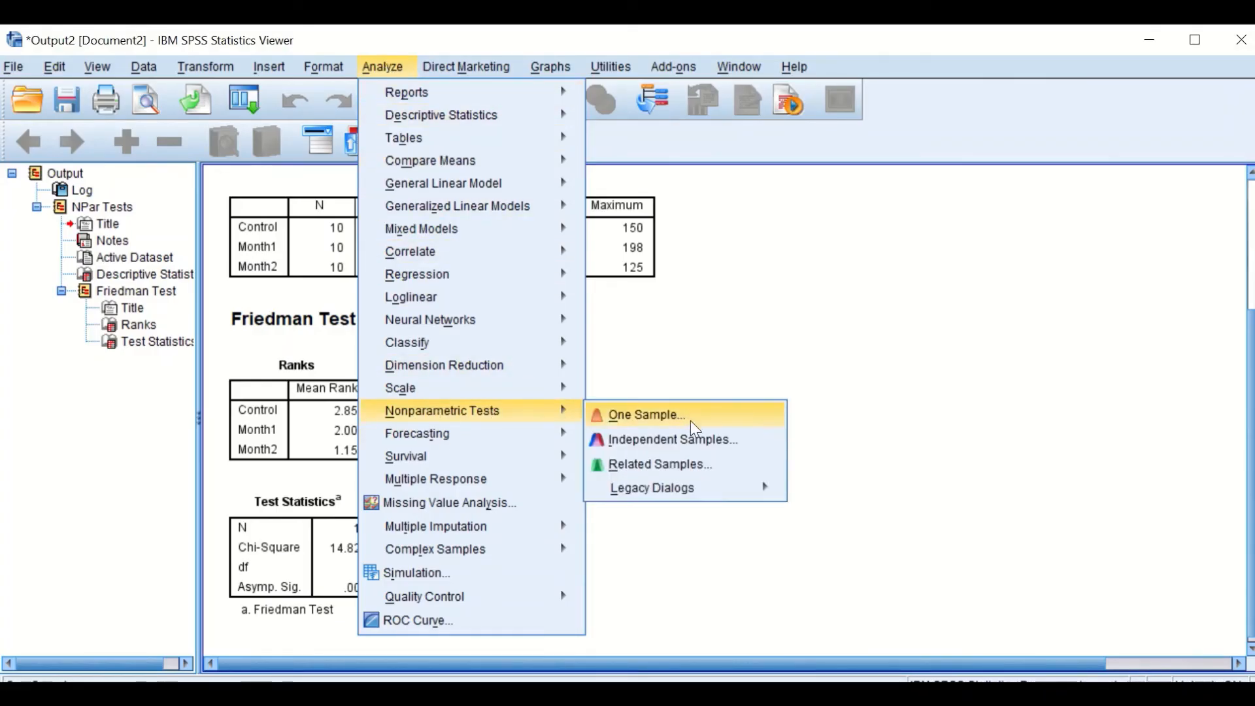
mouse_move(707, 499)
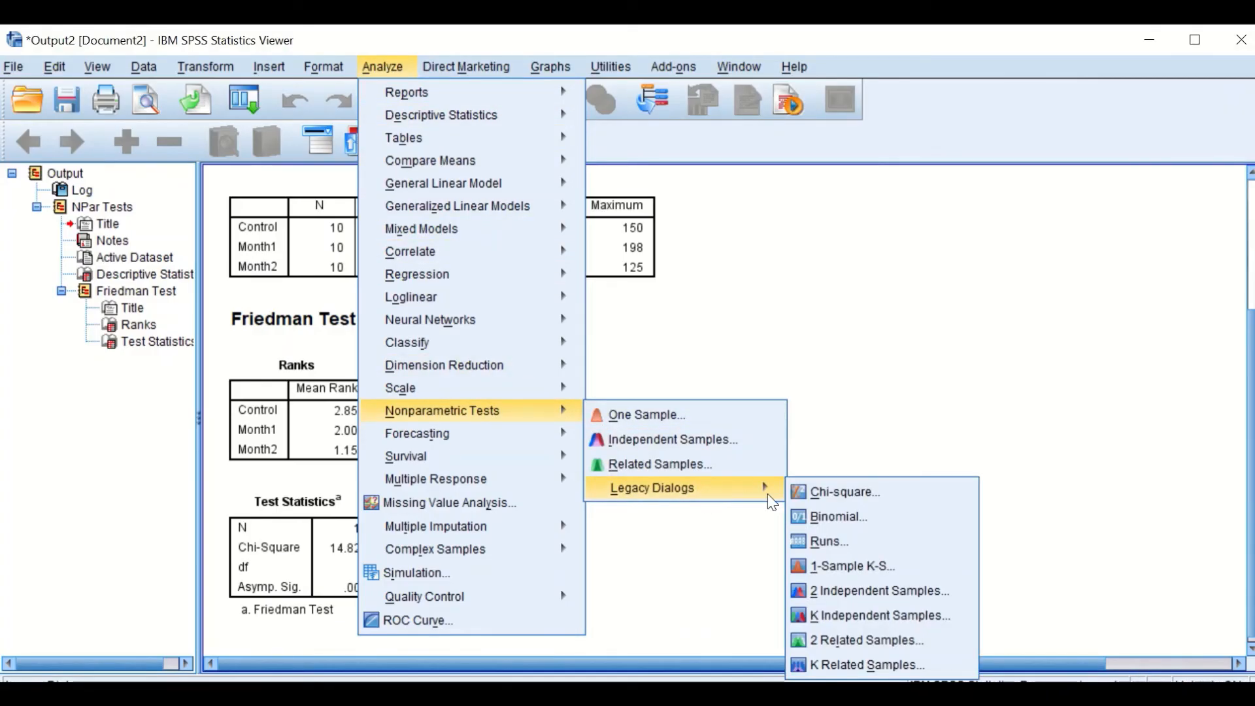
left_click(849, 639)
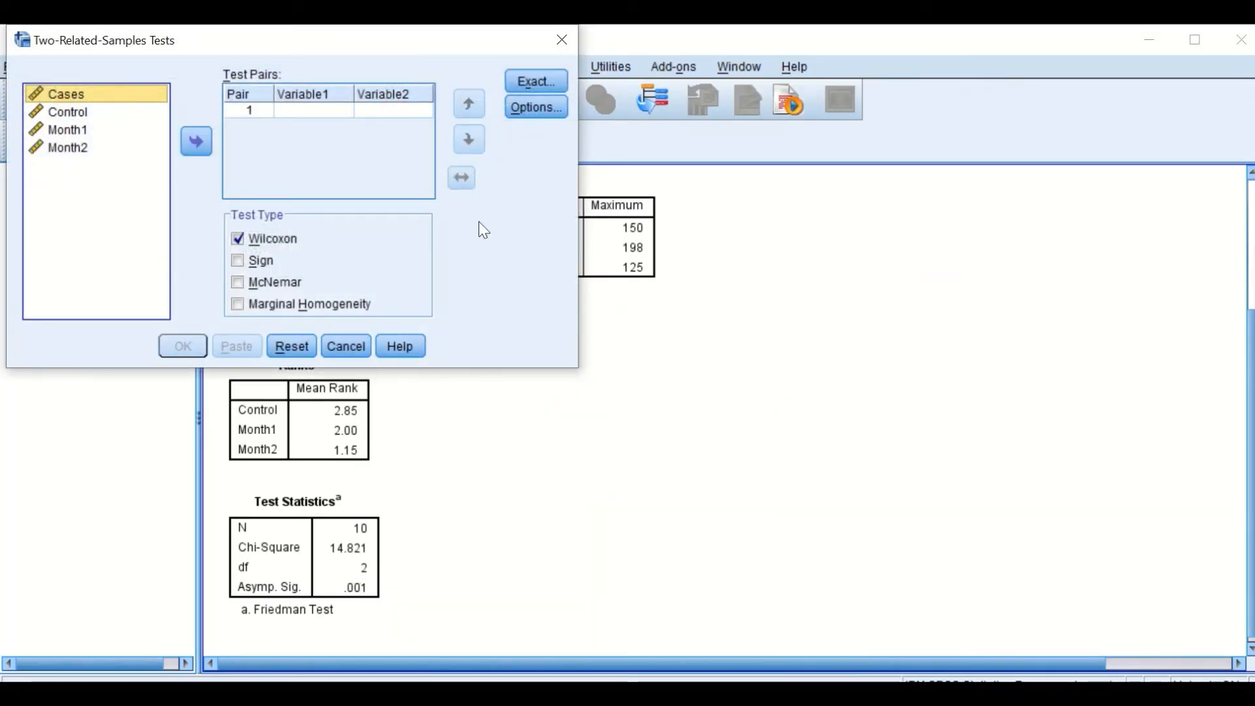
left_click(236, 239)
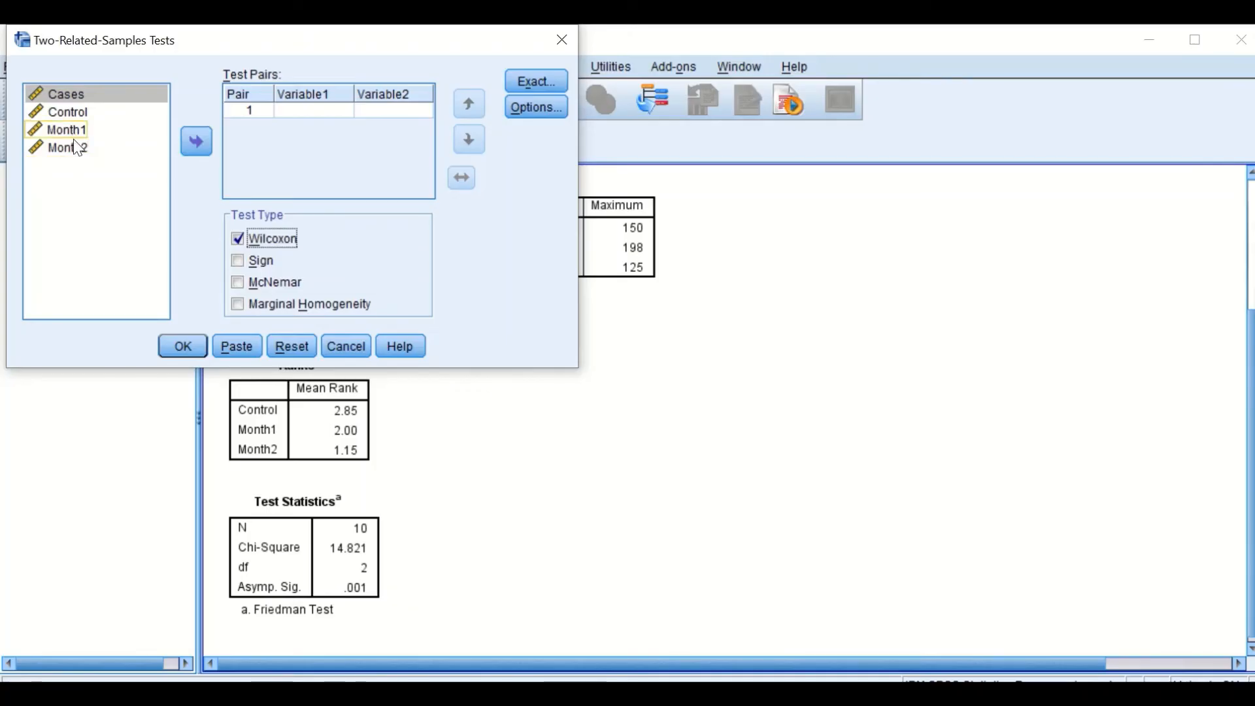
Define the first two Wilcoxon test pairs as Control with Month1 and Control with Month2.
left_click(60, 112)
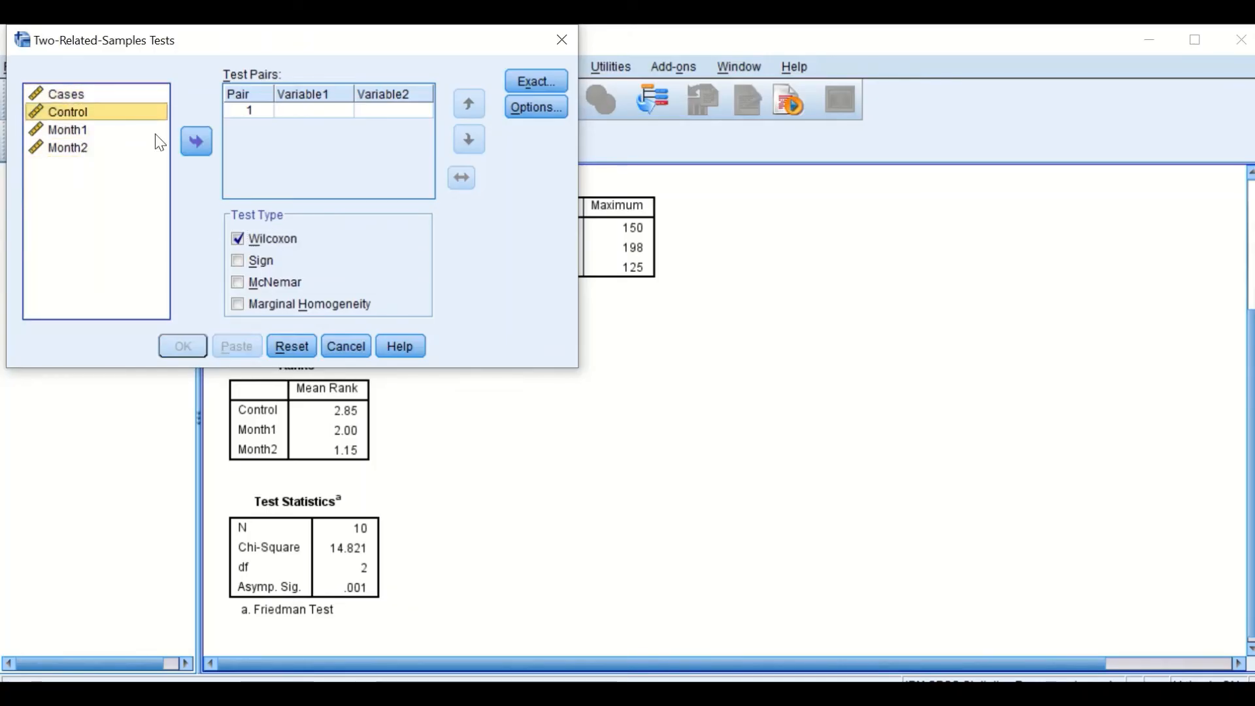
left_click(193, 145)
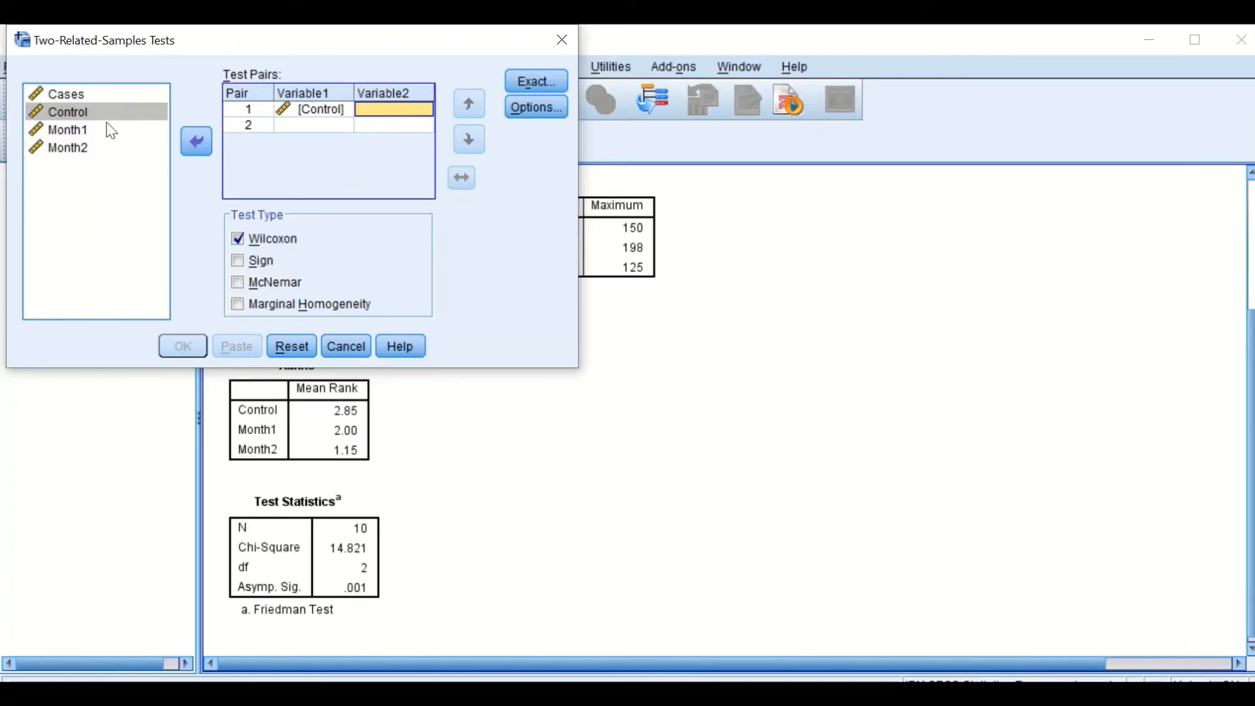
left_click(81, 128)
left_click(197, 141)
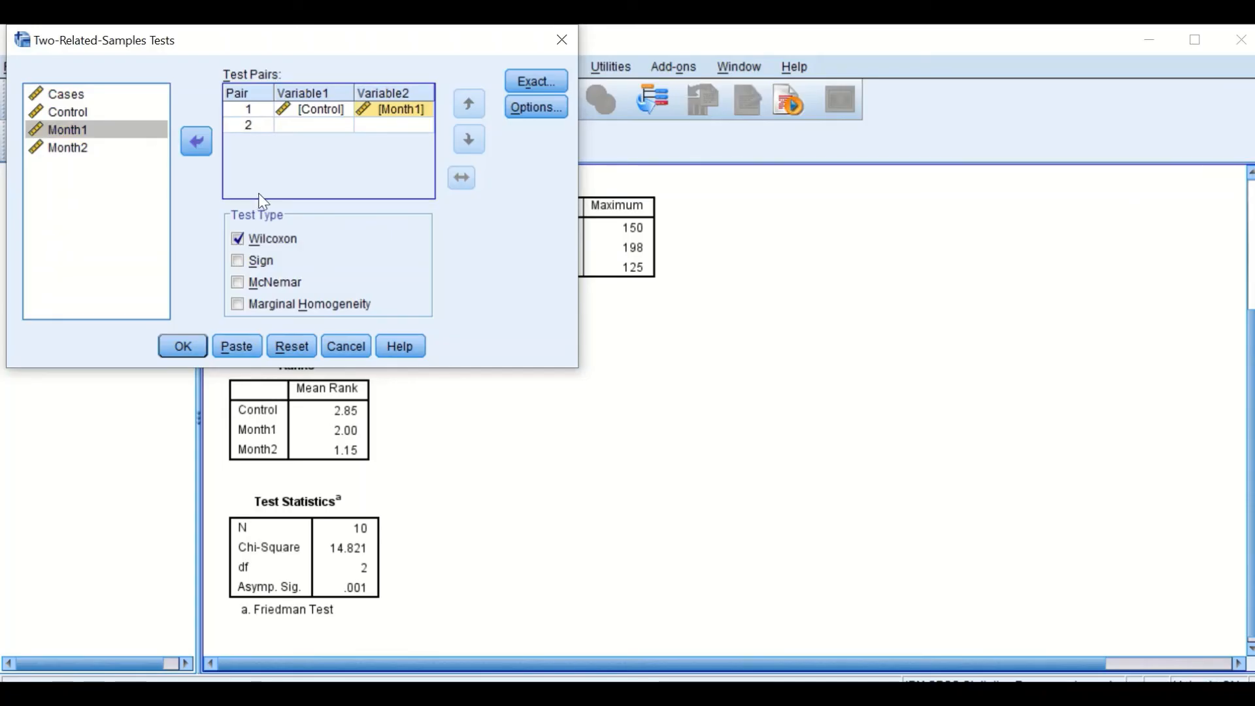
left_click(97, 115)
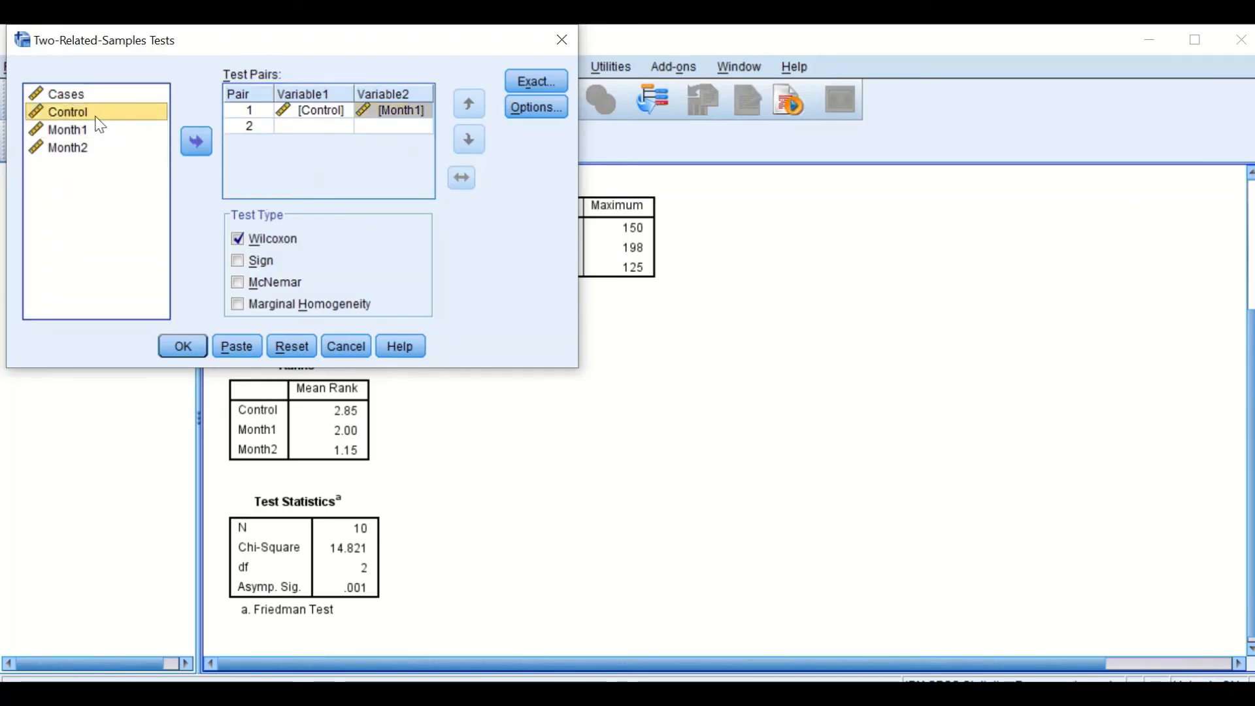
left_click(196, 141)
left_click(74, 152)
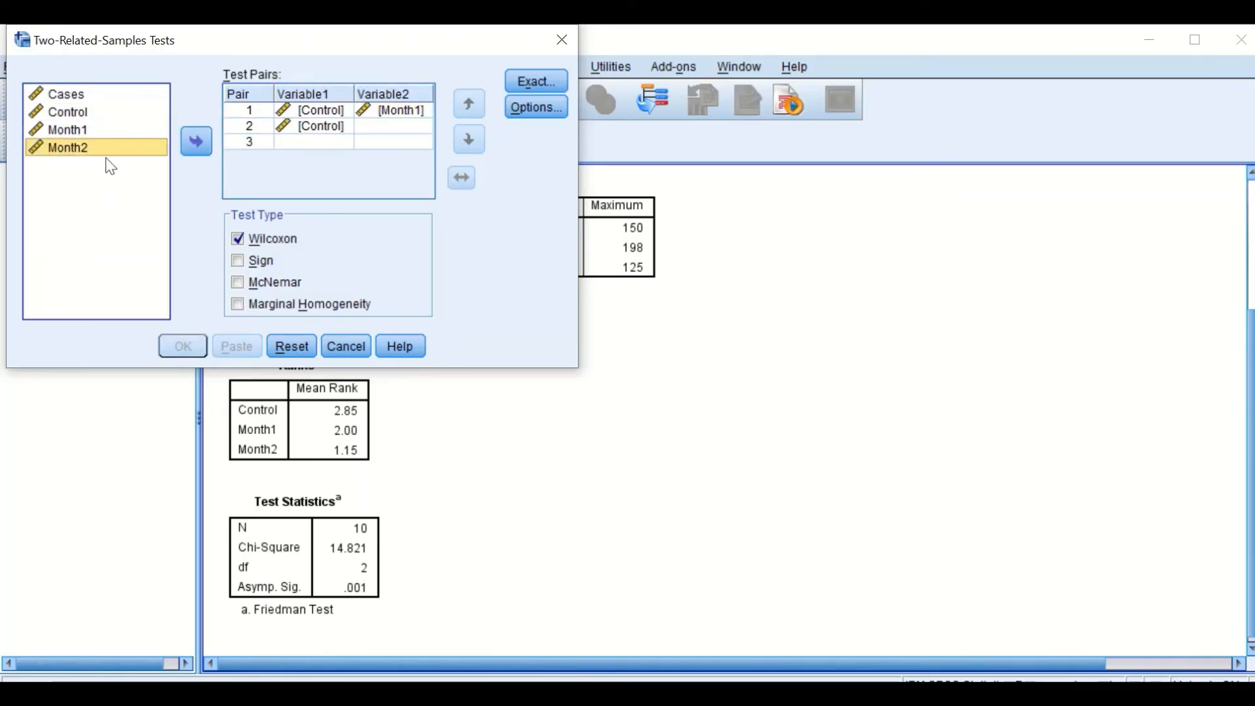
left_click(196, 141)
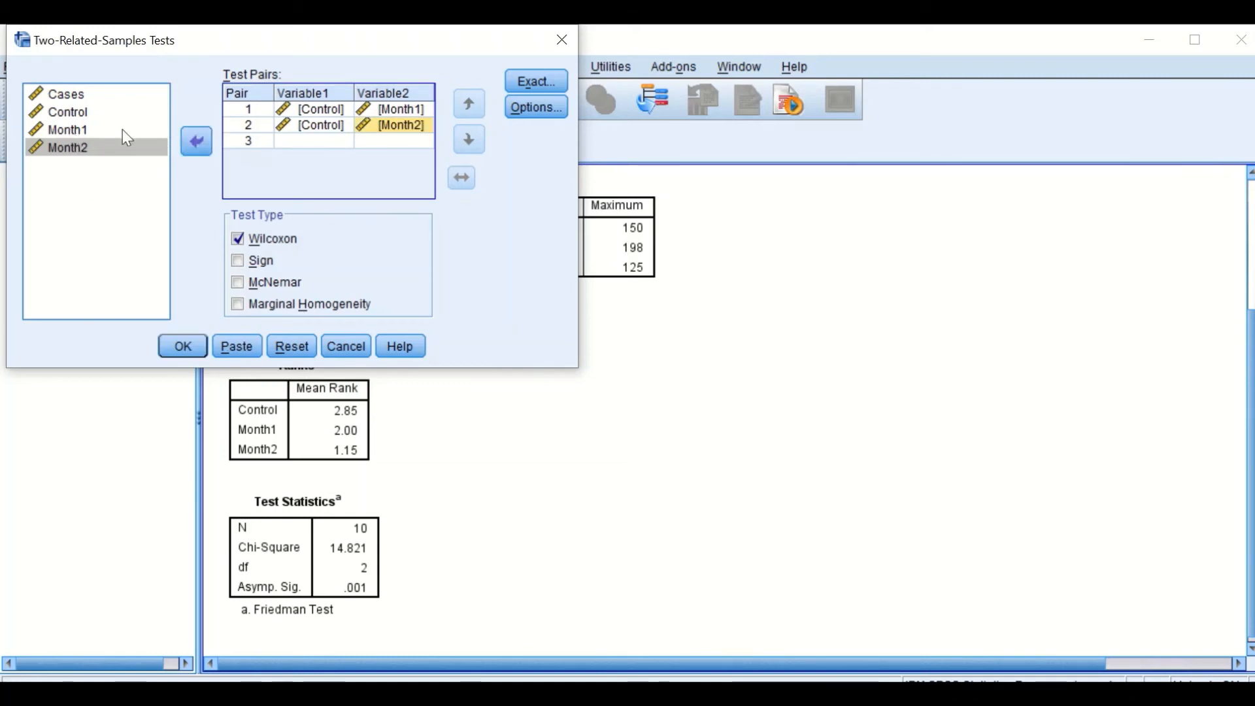
Add Month1 with Month2 as the third Wilcoxon test pair.
left_click(87, 128)
left_click(196, 141)
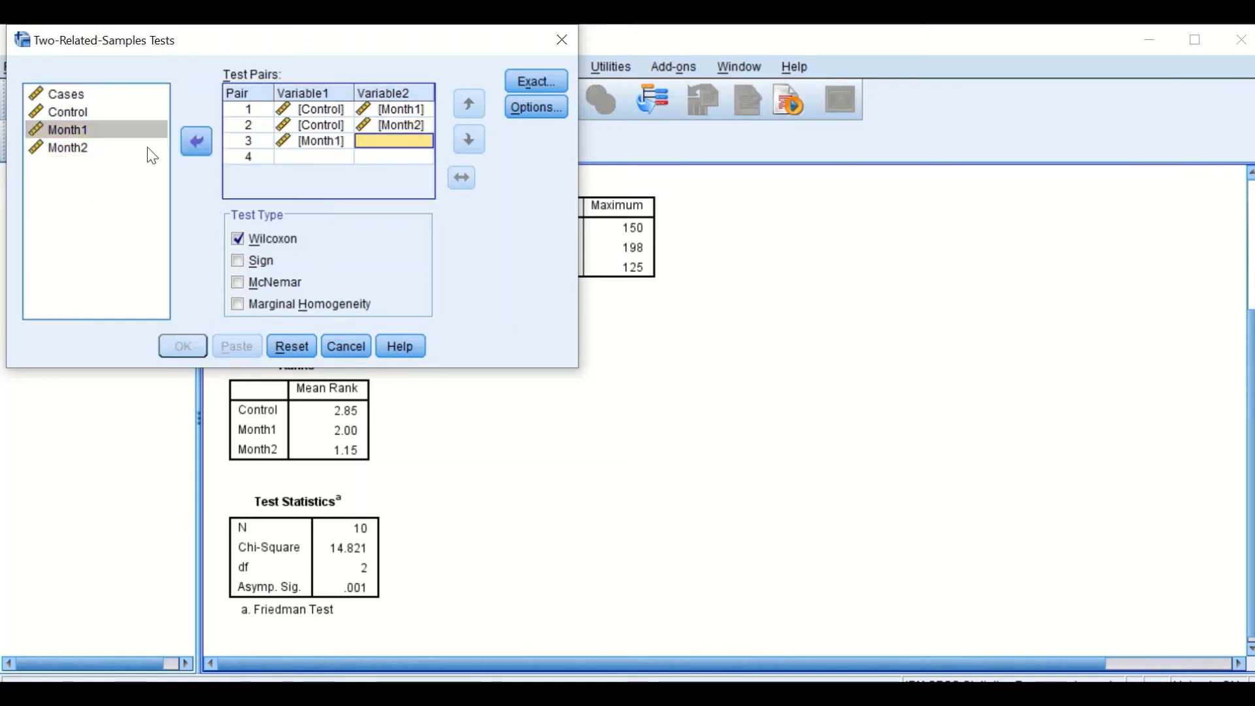
left_click(84, 153)
left_click(196, 141)
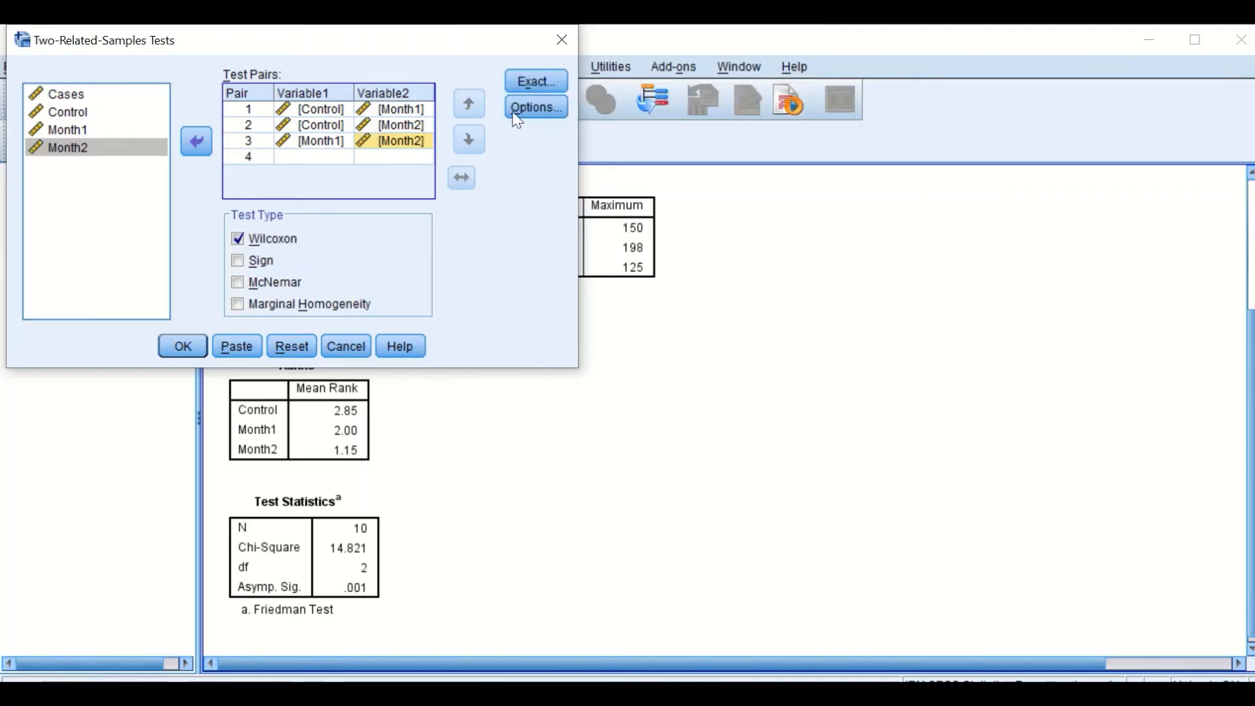
Keep the asymptotic-only method and include descriptive statistics for the three Wilcoxon test pairs.
left_click(526, 79)
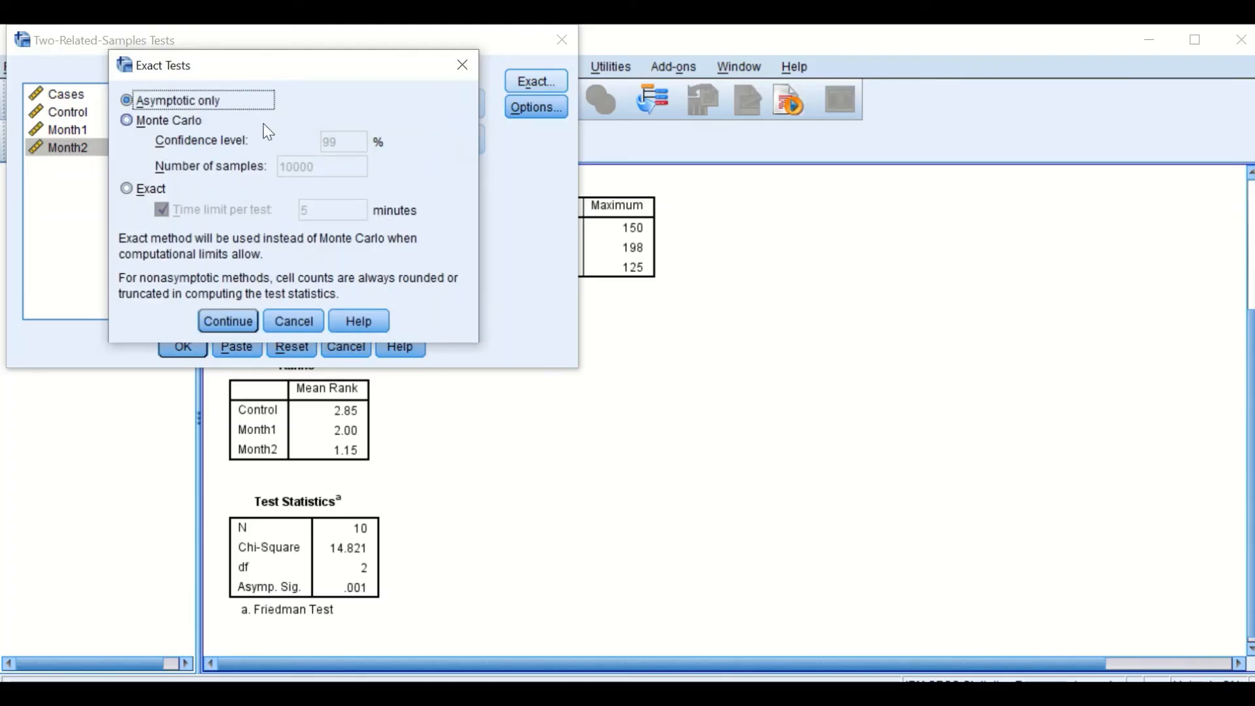
left_click(227, 322)
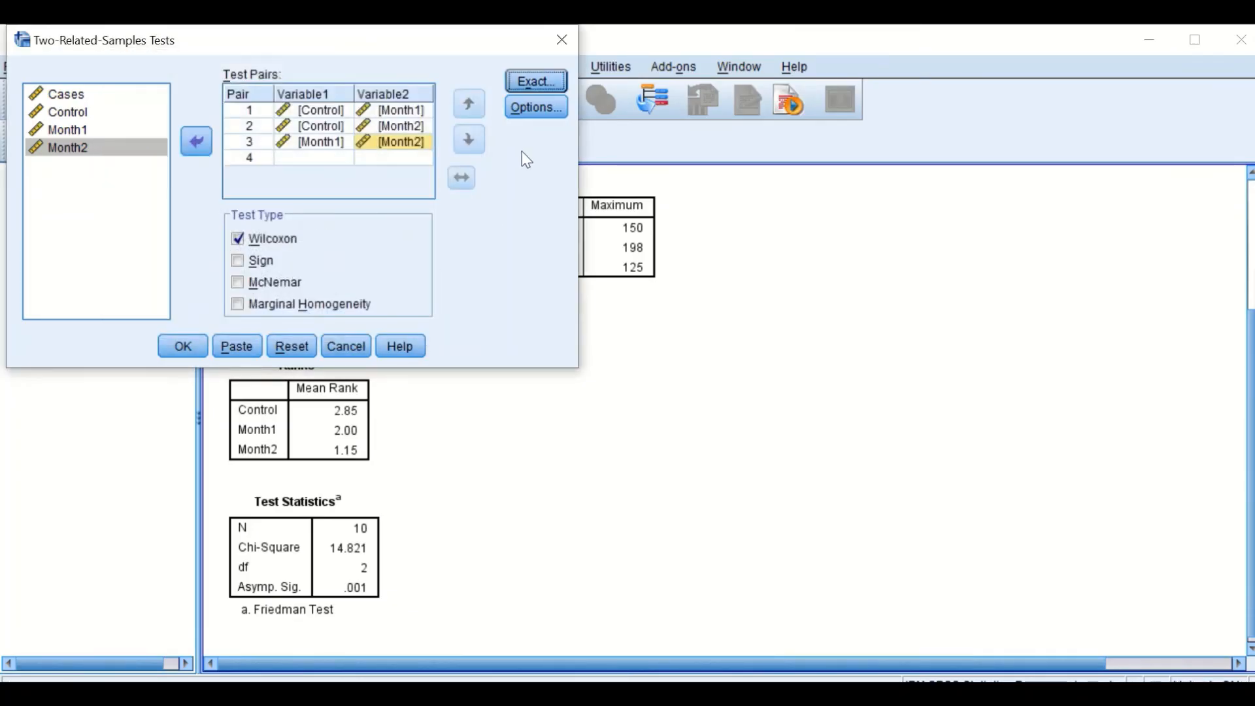
left_click(531, 113)
left_click(205, 166)
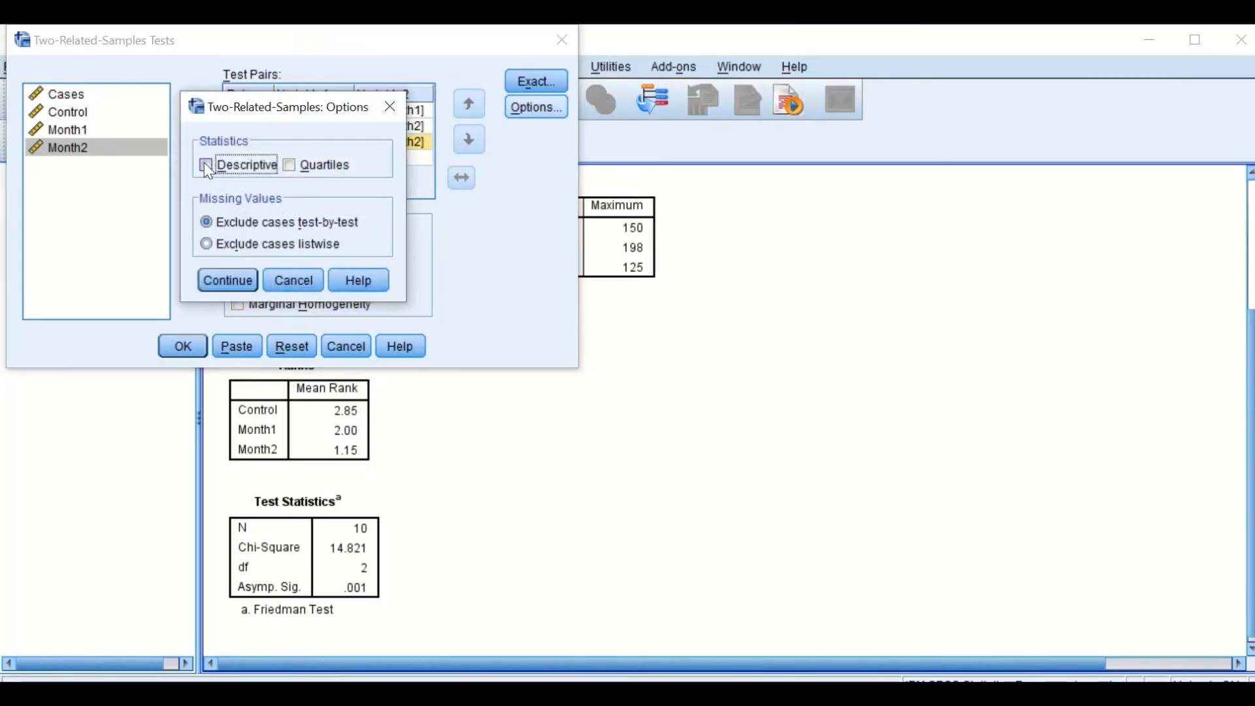
left_click(232, 280)
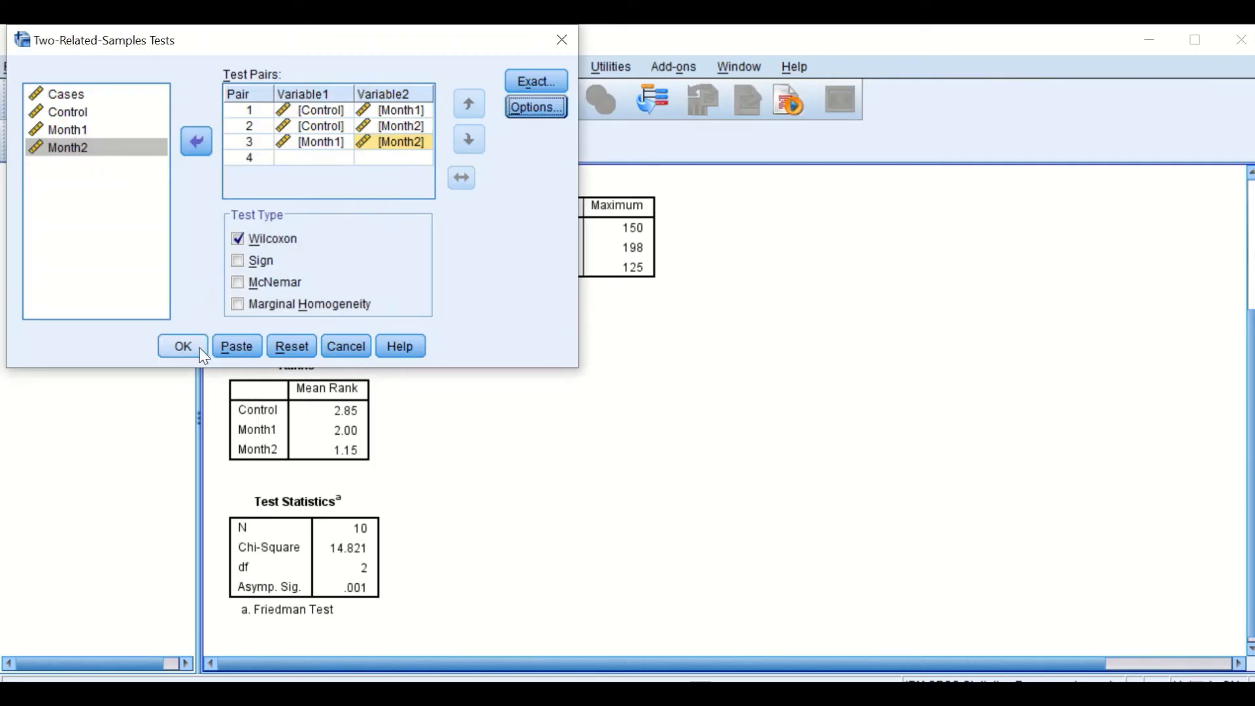
Run the Wilcoxon tests and review the descriptive statistics and signed ranks output for each pair.
left_click(178, 354)
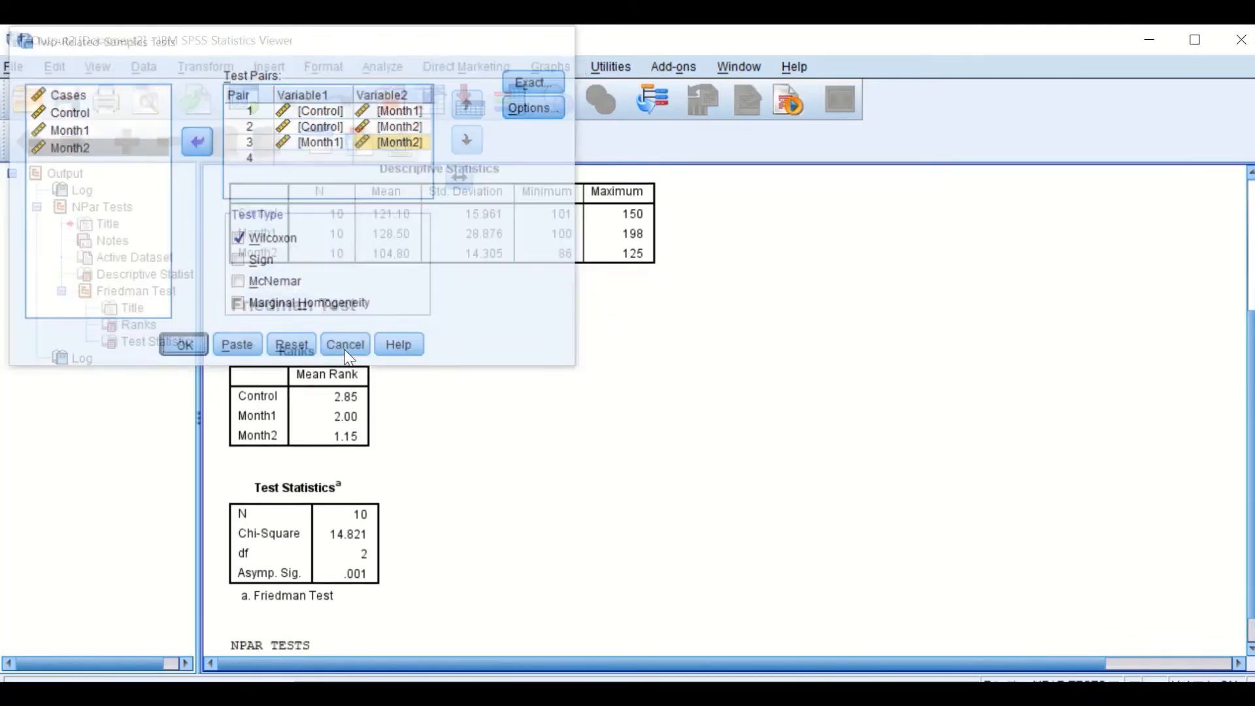
scroll(1080, 333, "down", 2)
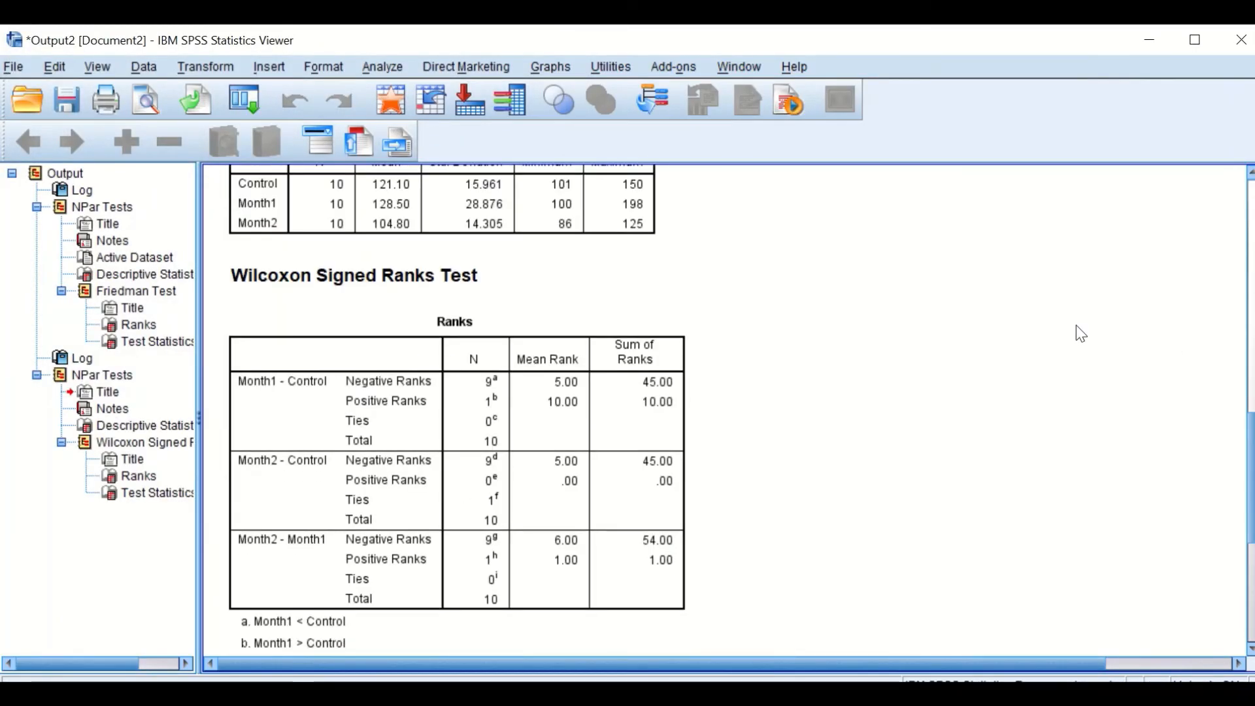
scroll(1076, 327, "up", 3)
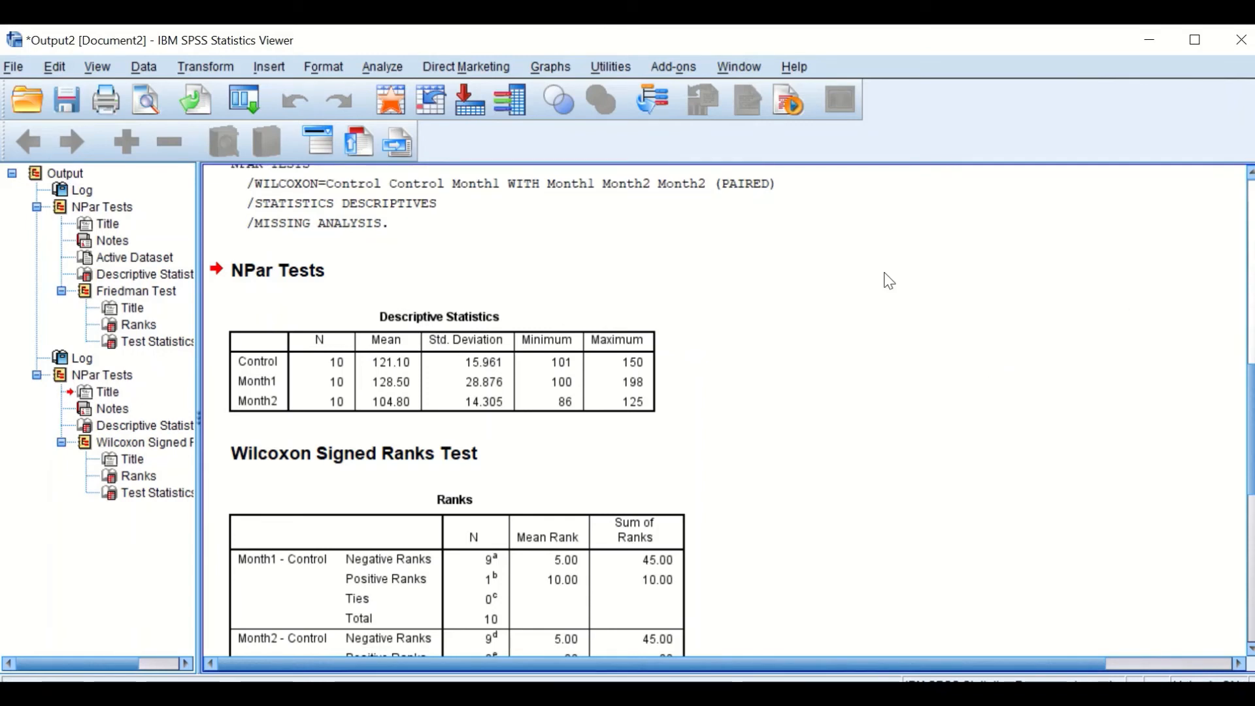
scroll(814, 363, "down", 5)
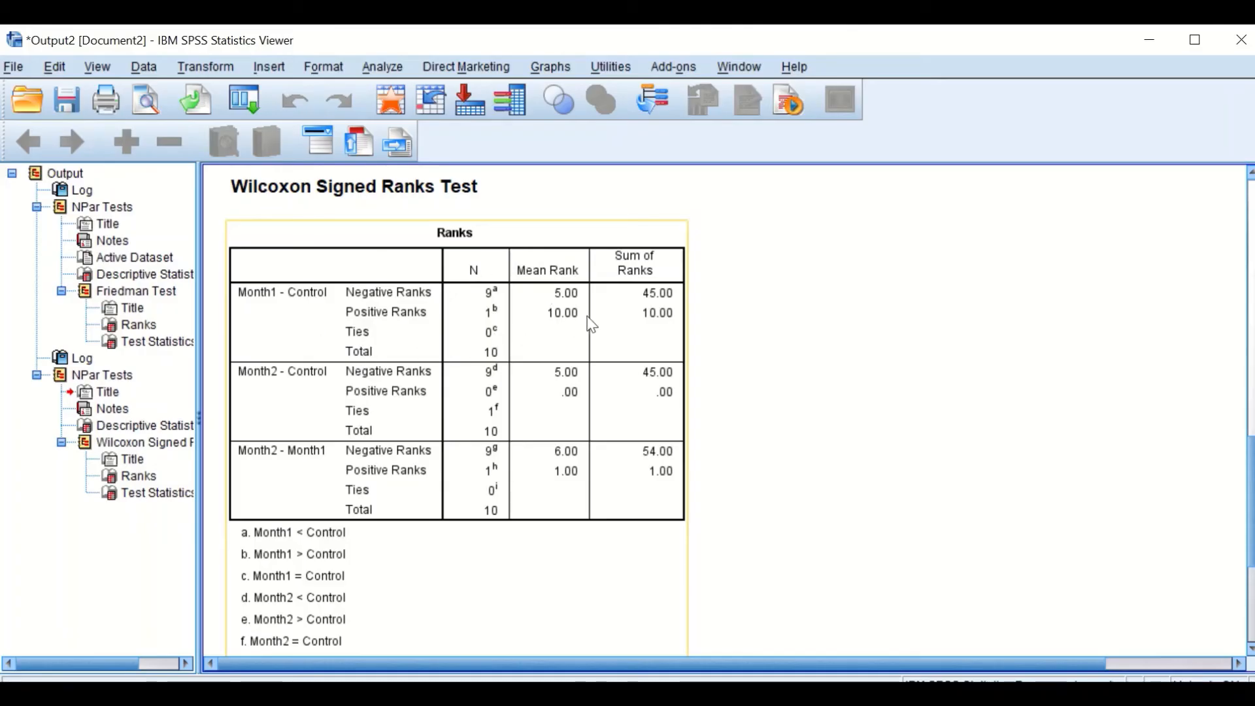
scroll(592, 379, "down", 4)
scroll(594, 383, "down", 1)
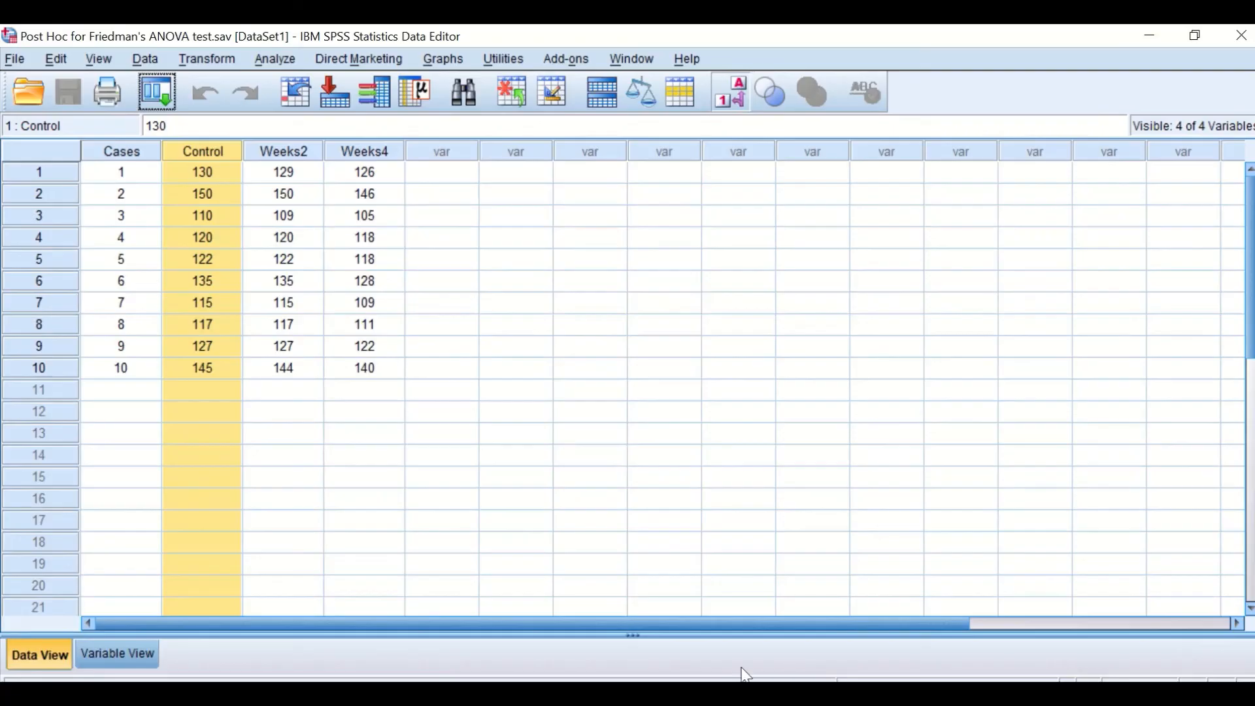
Open the legacy nonparametric test for K related samples on the Post Hoc for Friedman's ANOVA test.sav dataset.
left_click(642, 433)
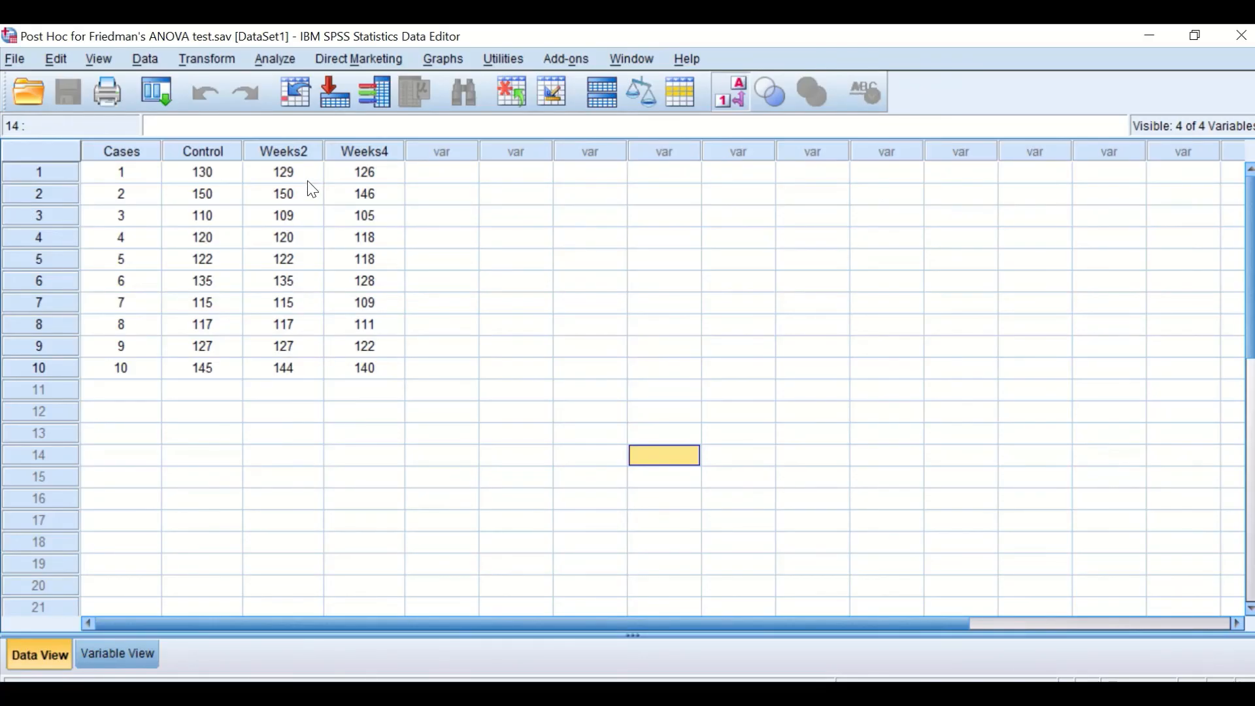
left_click(274, 58)
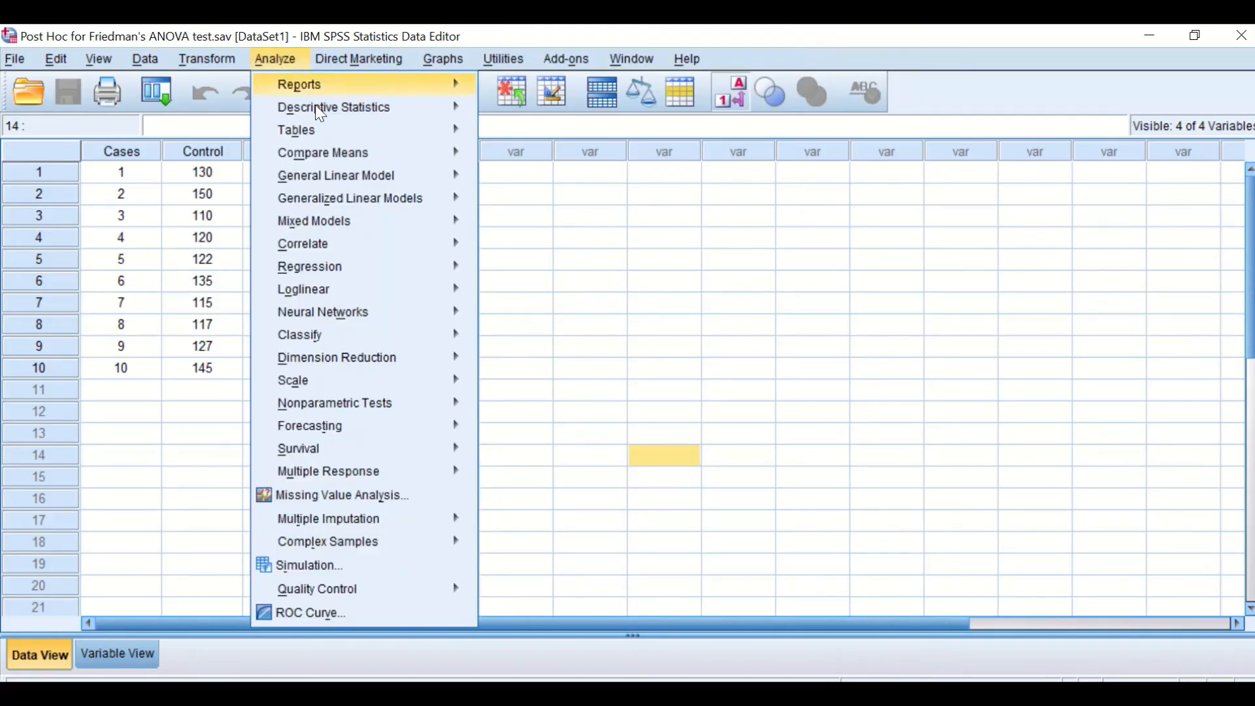
mouse_move(413, 420)
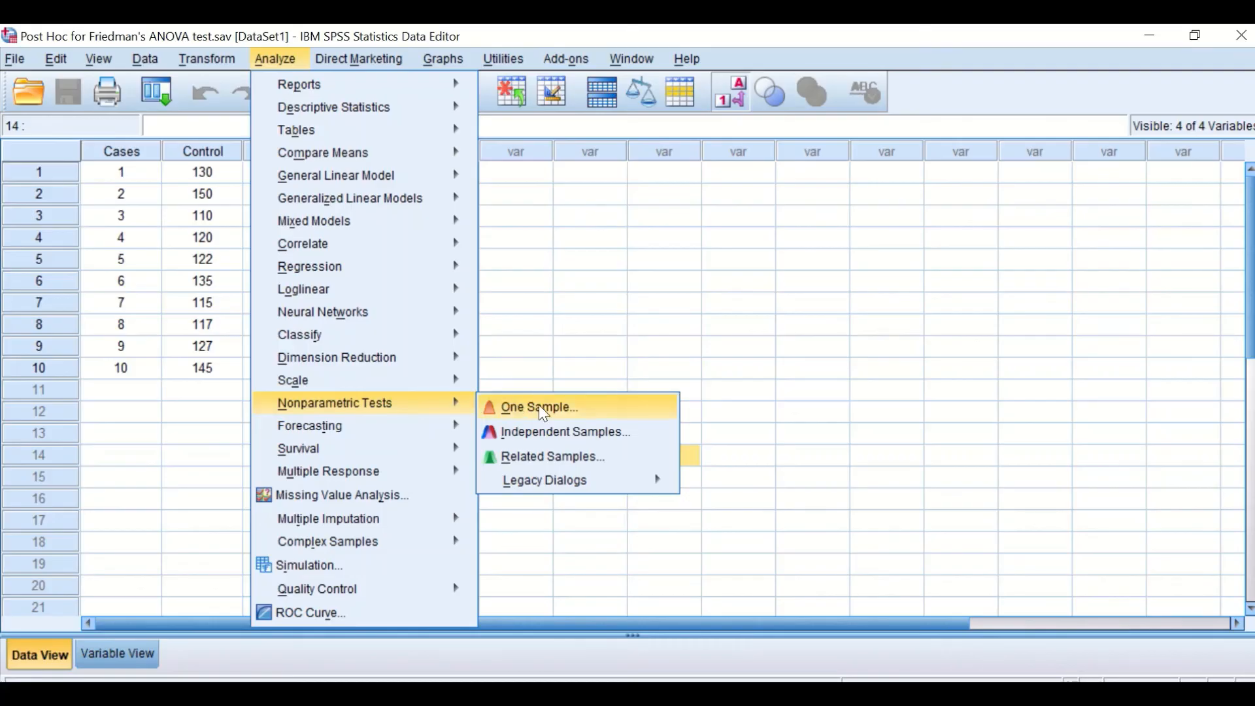
mouse_move(560, 483)
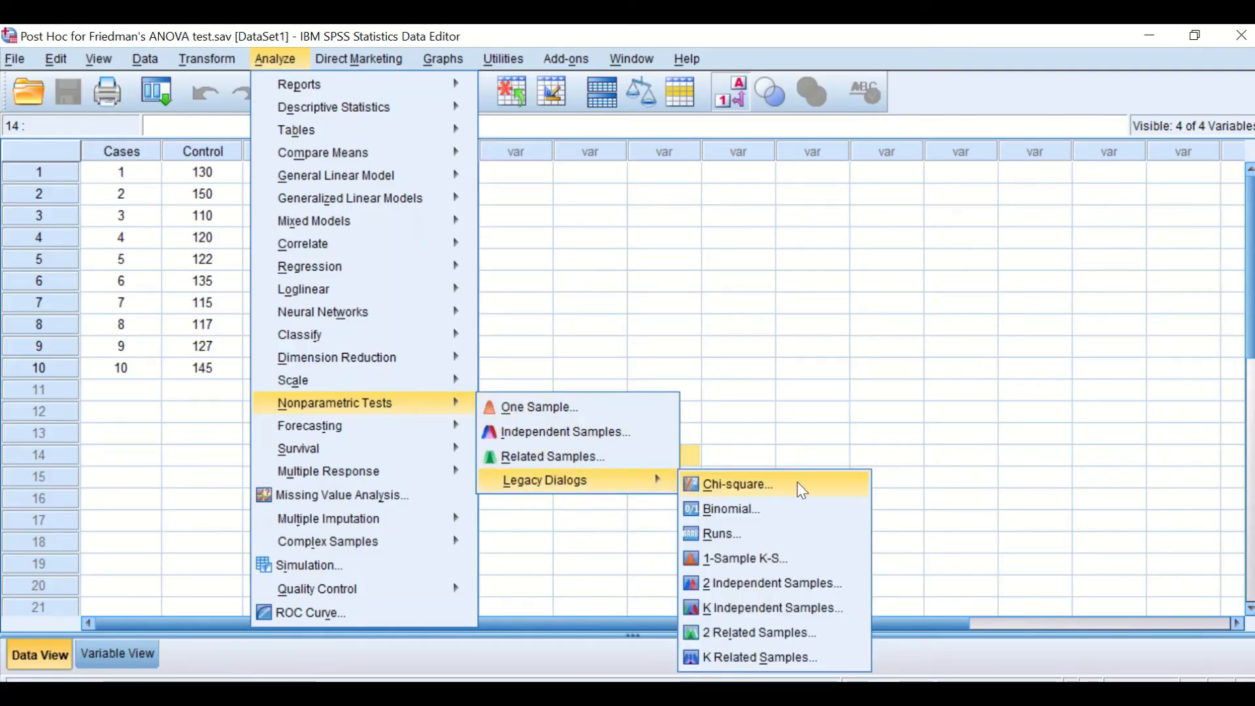
left_click(758, 655)
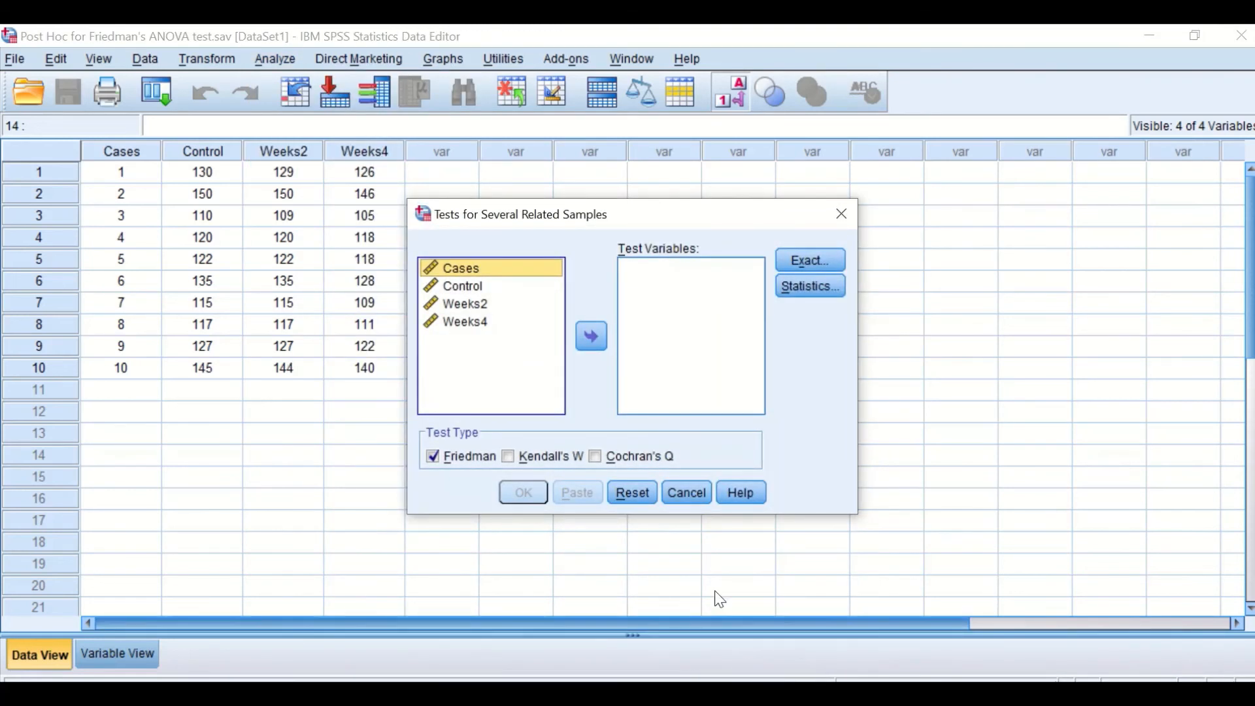
Add Control, Weeks2 and Weeks4 as test variables and keep Friedman as the only test type.
left_click(477, 286)
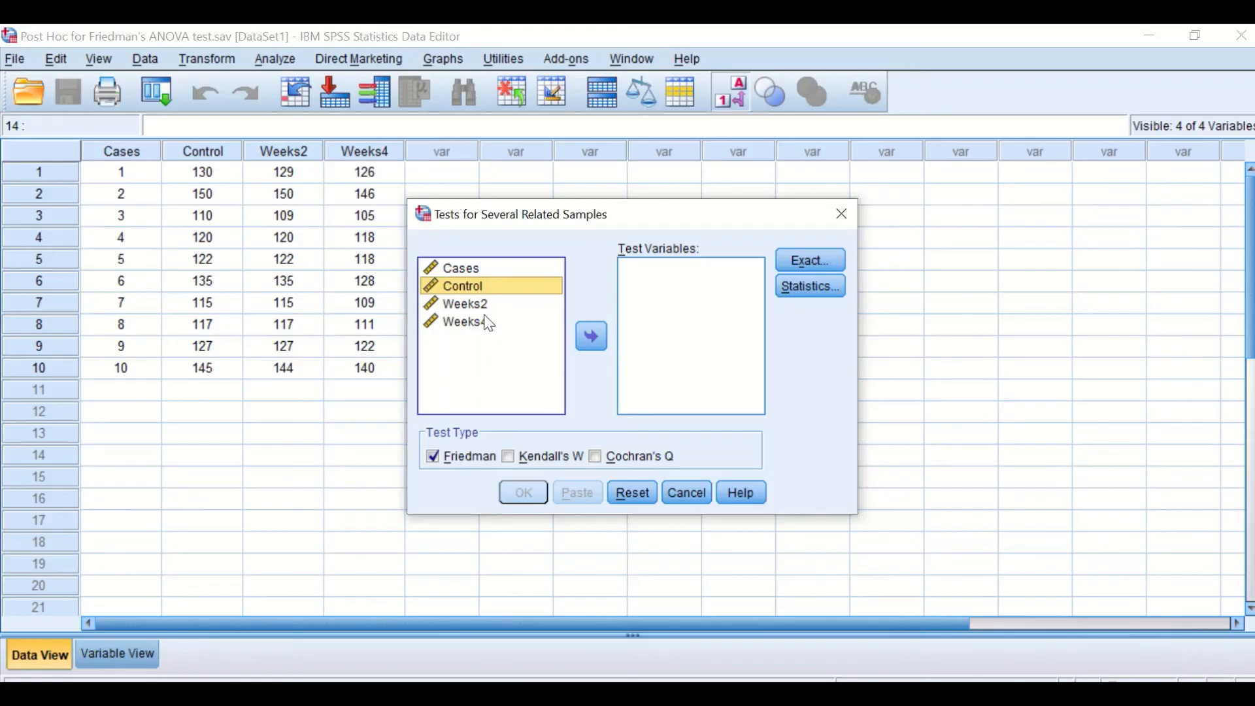
left_click(467, 305, "ctrl")
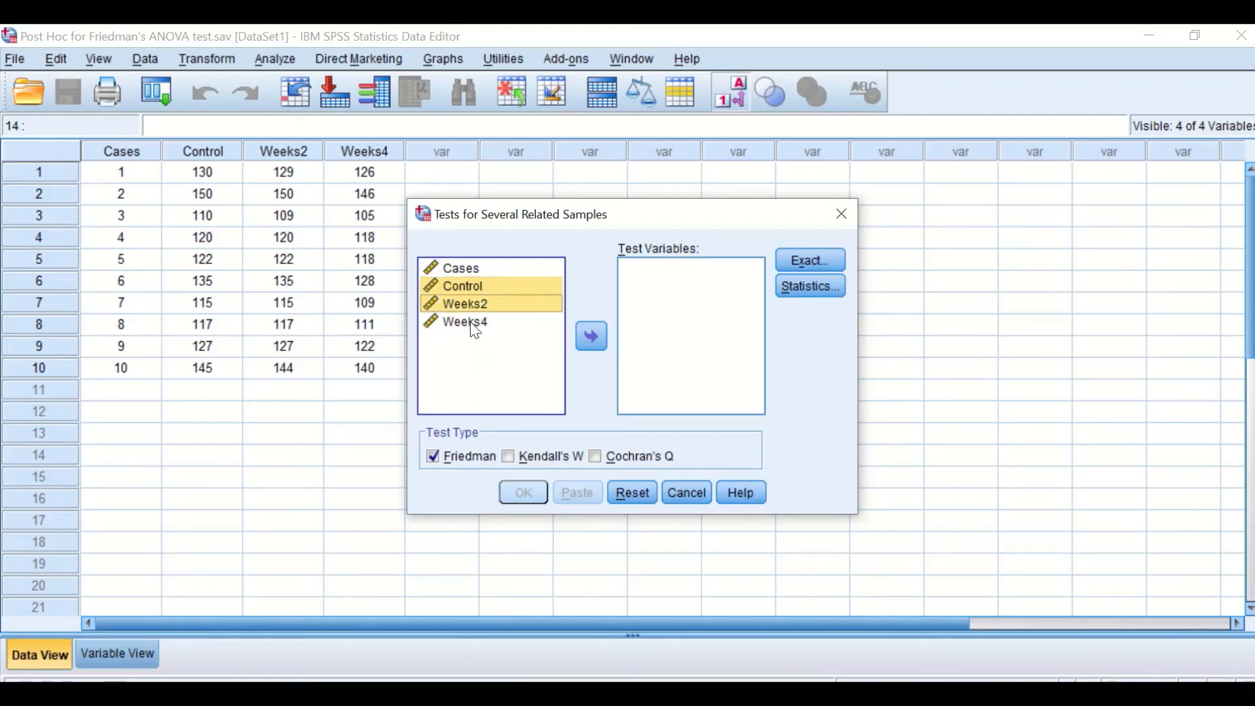
left_click(469, 321, "ctrl")
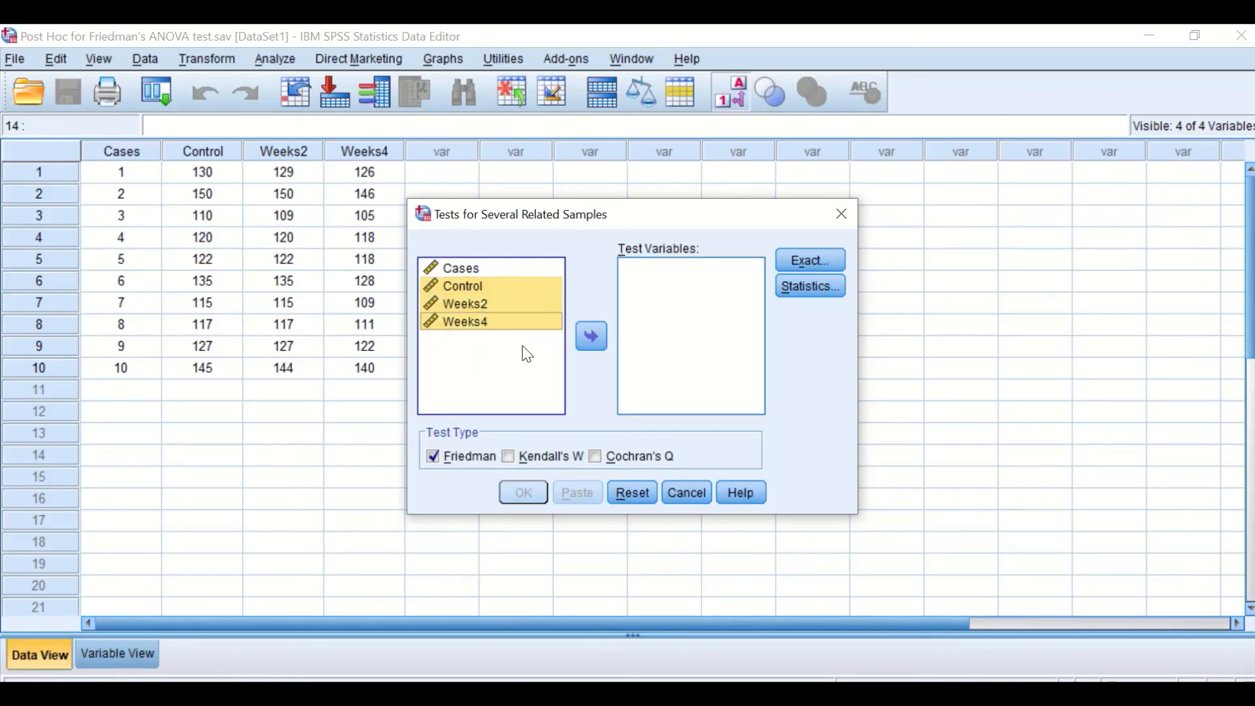
left_click(599, 348)
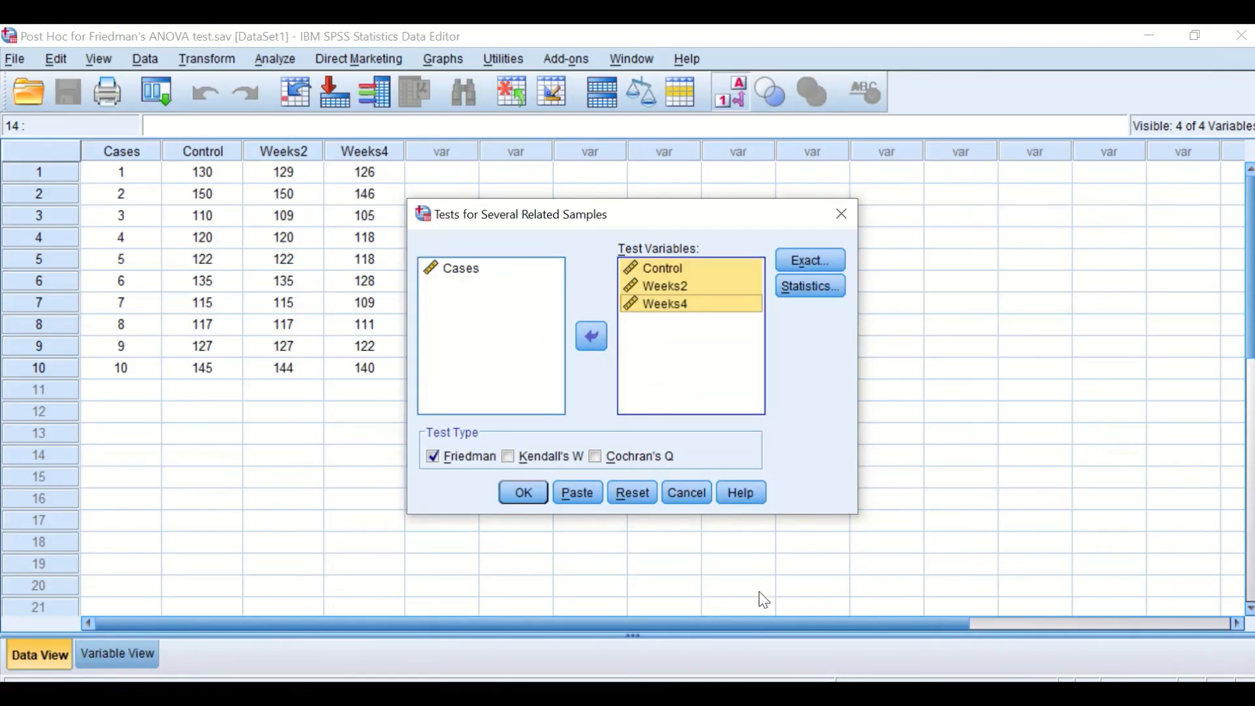
left_click(434, 458)
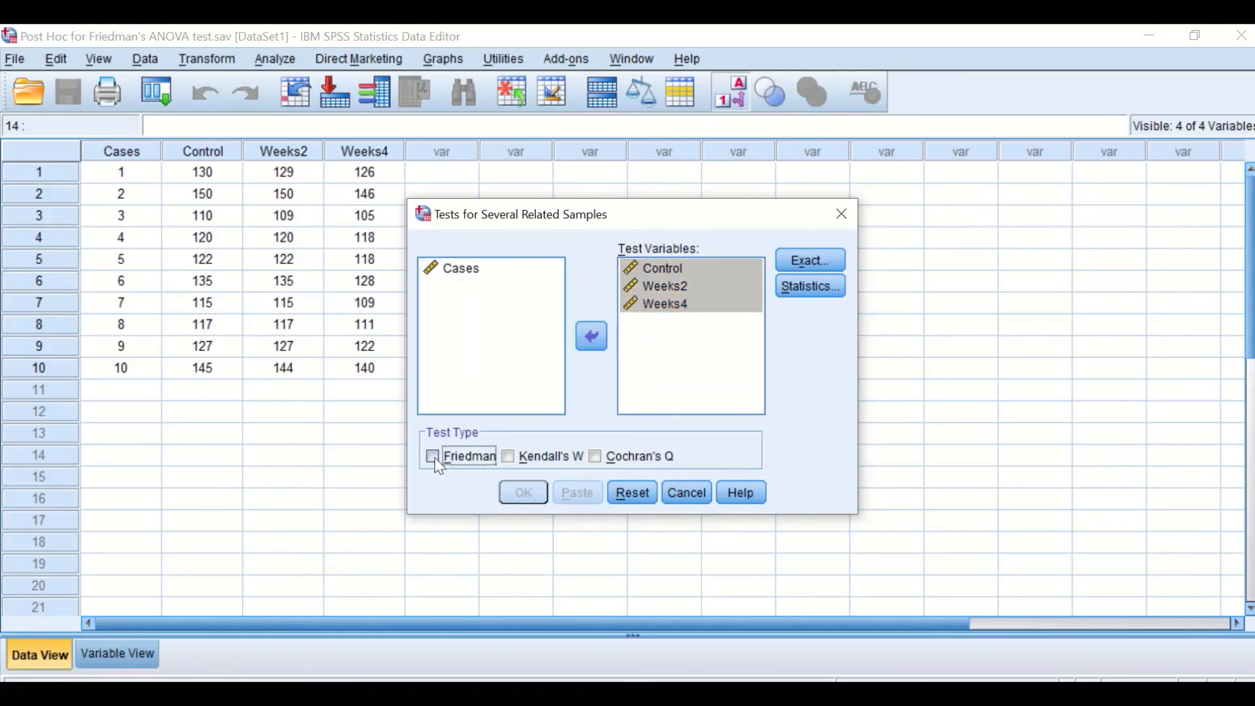
left_click(434, 457)
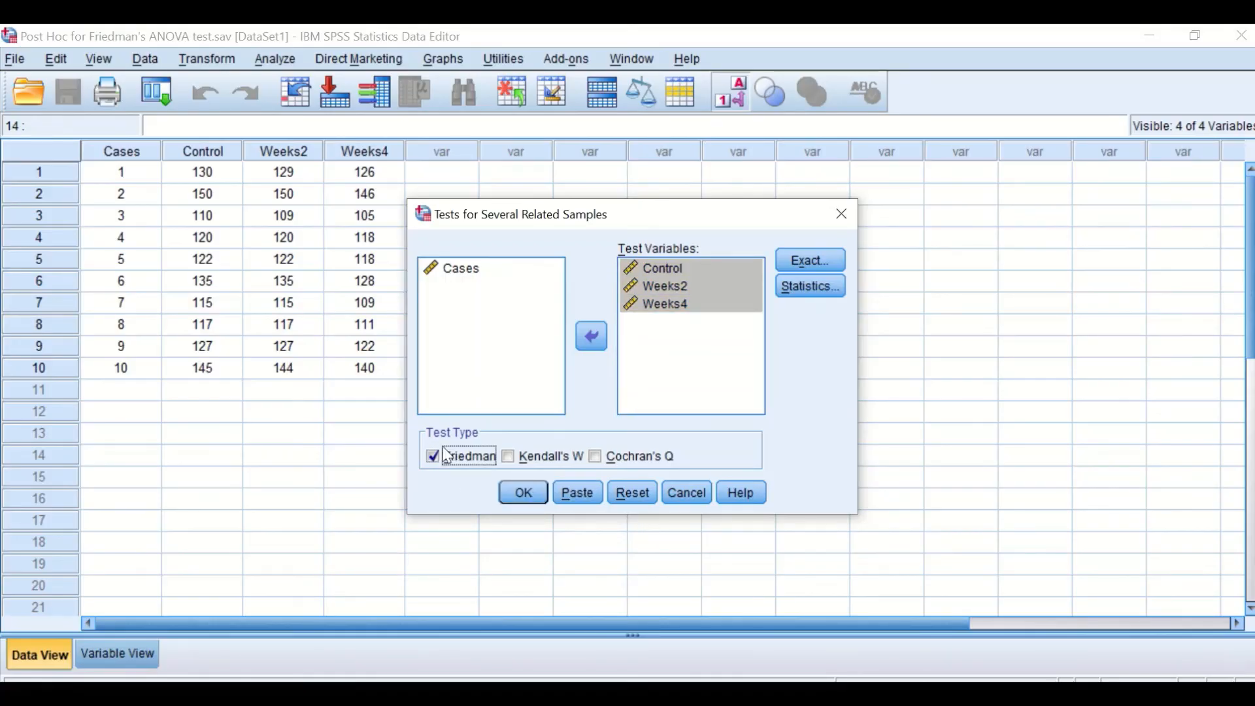
Keep the asymptotic-only method and include descriptive statistics for the Friedman test.
left_click(827, 263)
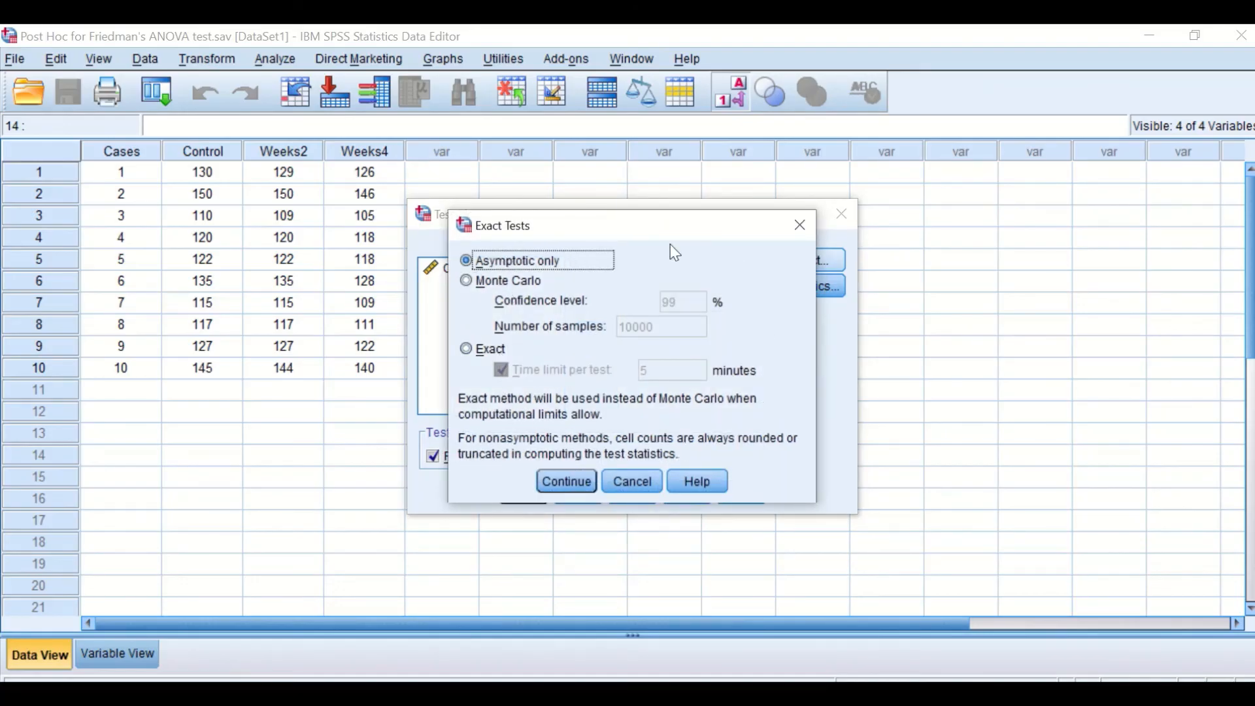
left_click(554, 482)
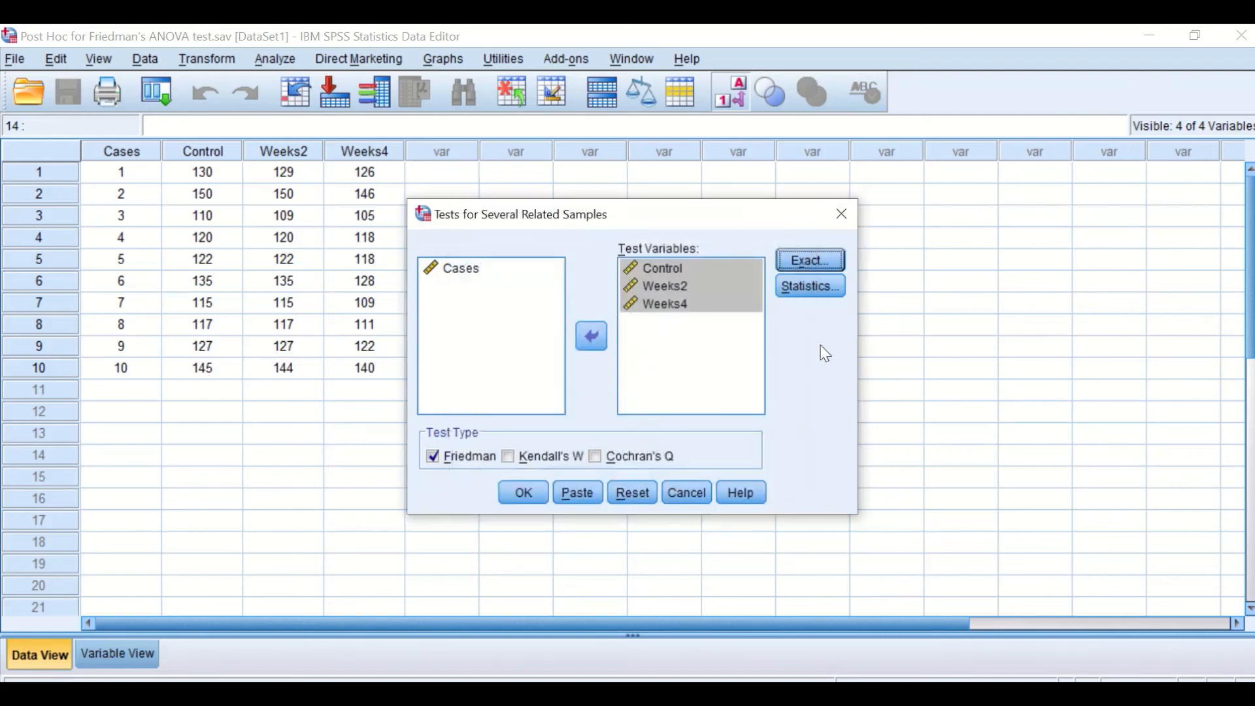
left_click(823, 286)
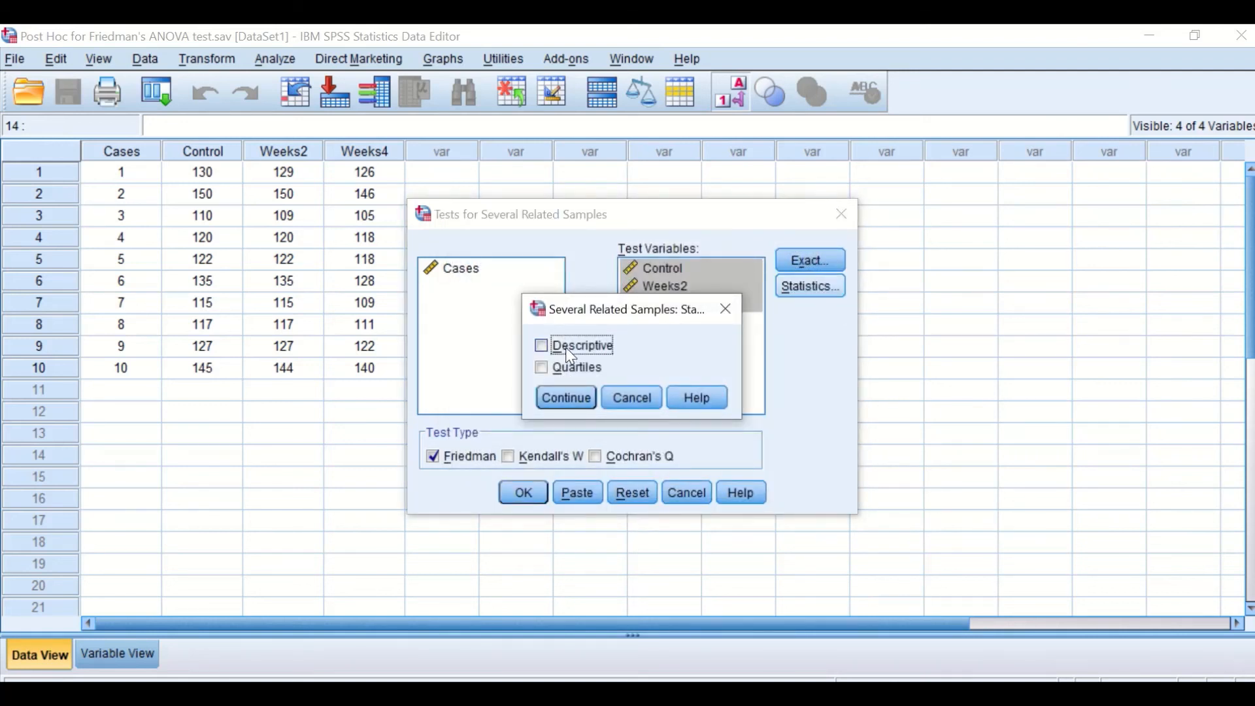
left_click(544, 345)
left_click(557, 399)
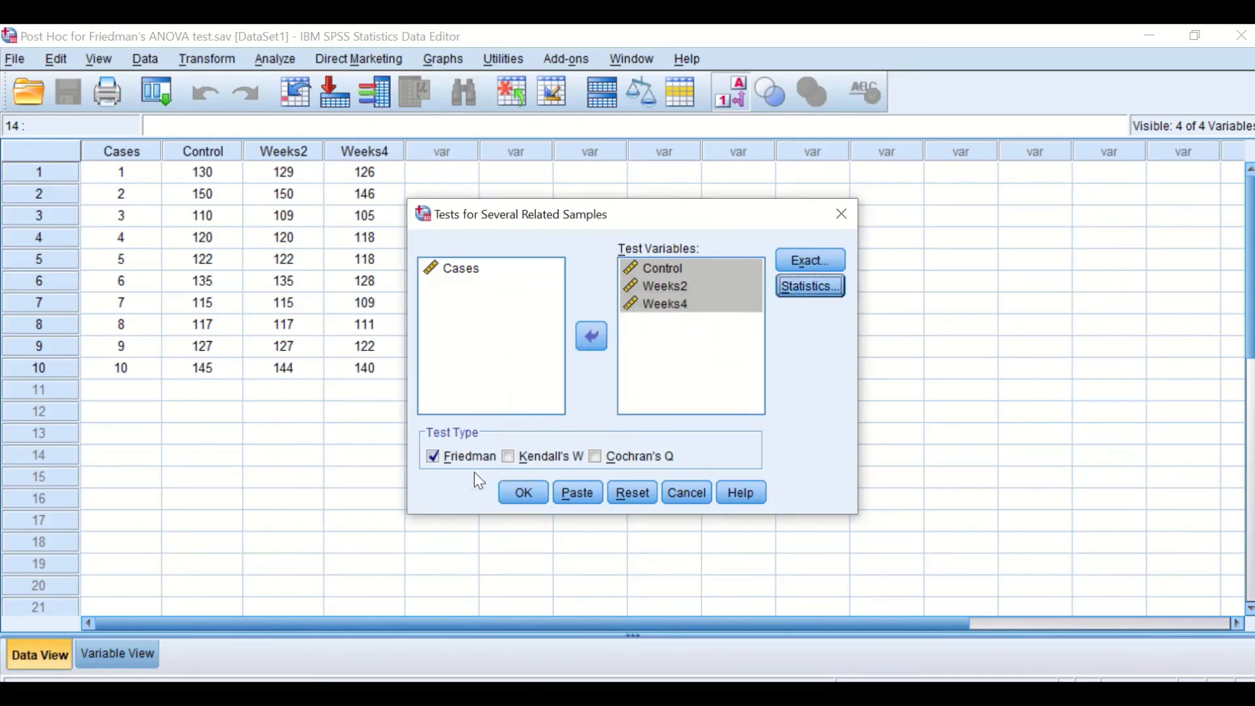
Run the Friedman test on Control, Weeks2 and Weeks4 and review its Descriptive Statistics, Ranks and Test Statistics tables.
left_click(520, 496)
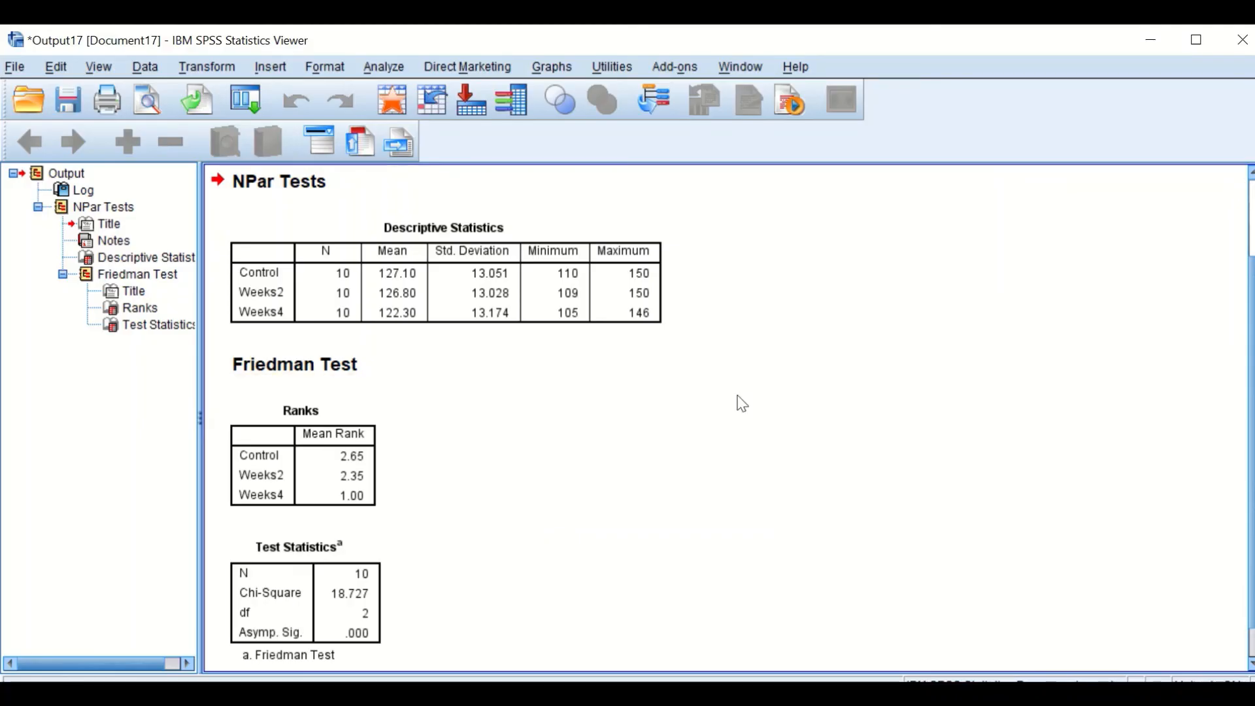
left_click(628, 290)
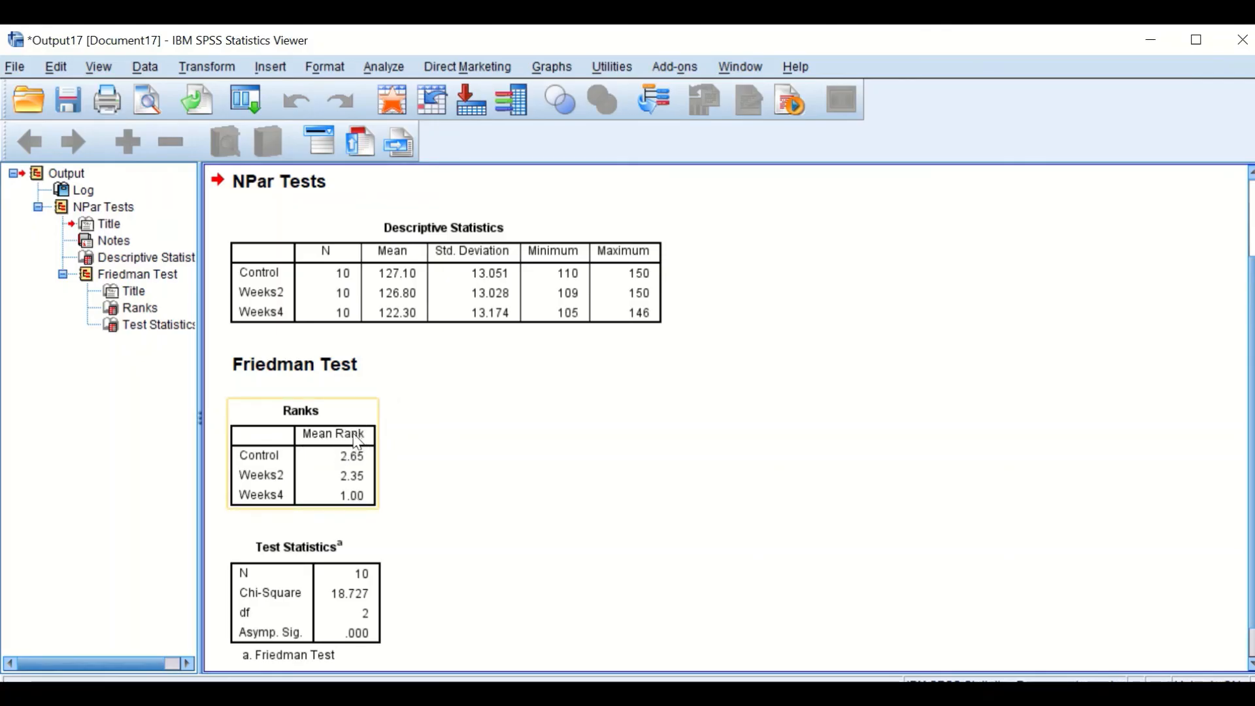
scroll(443, 582, "down", 1)
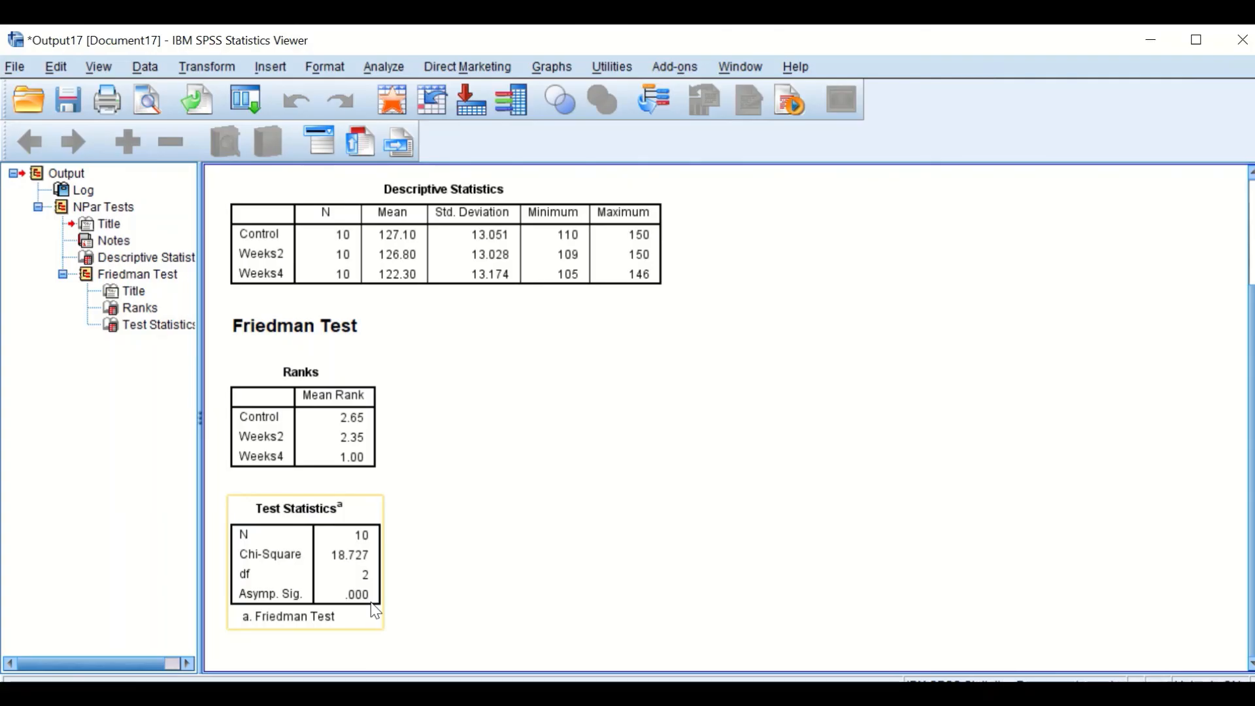
left_click(265, 426)
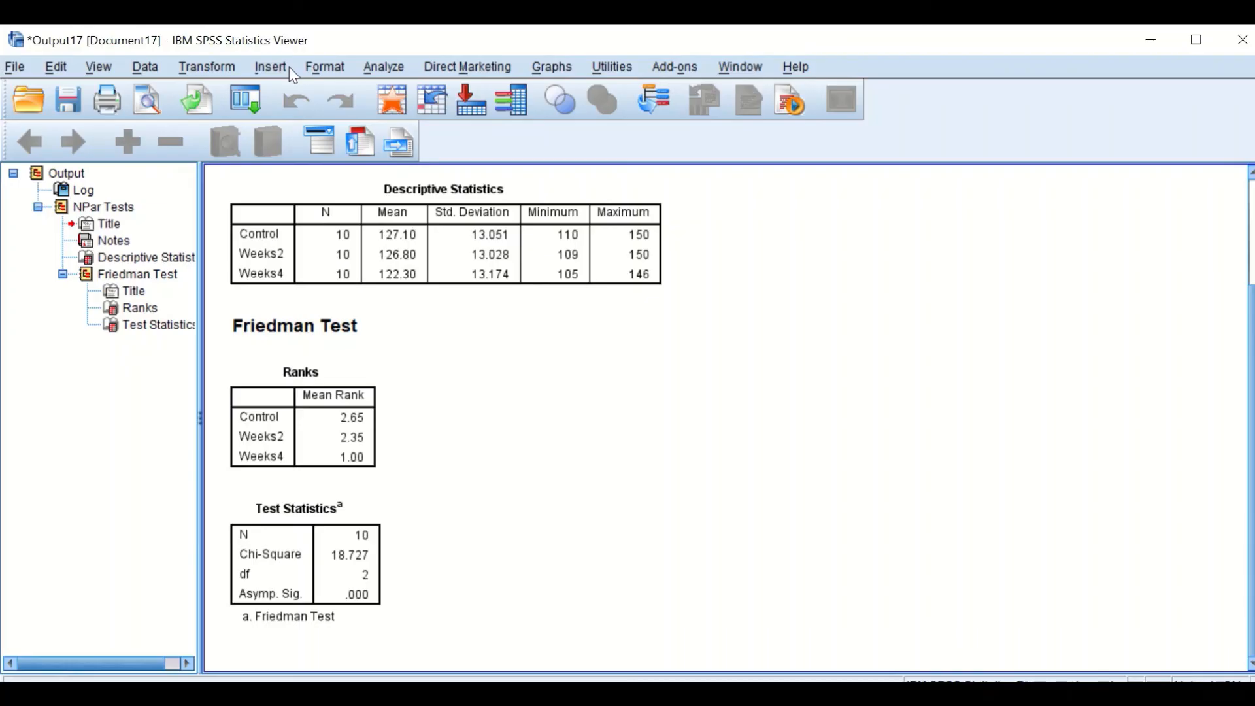
Open the nonparametric test for two or more related samples and set its objective to Customize analysis.
left_click(396, 71)
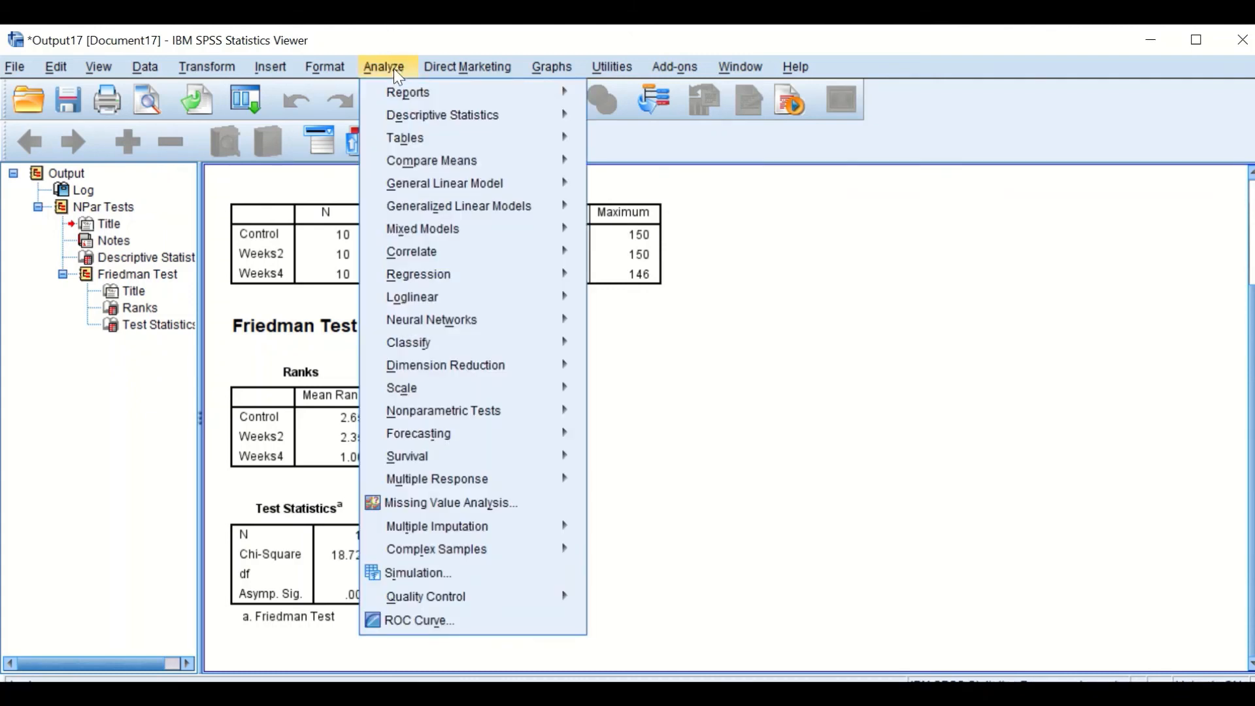
mouse_move(435, 431)
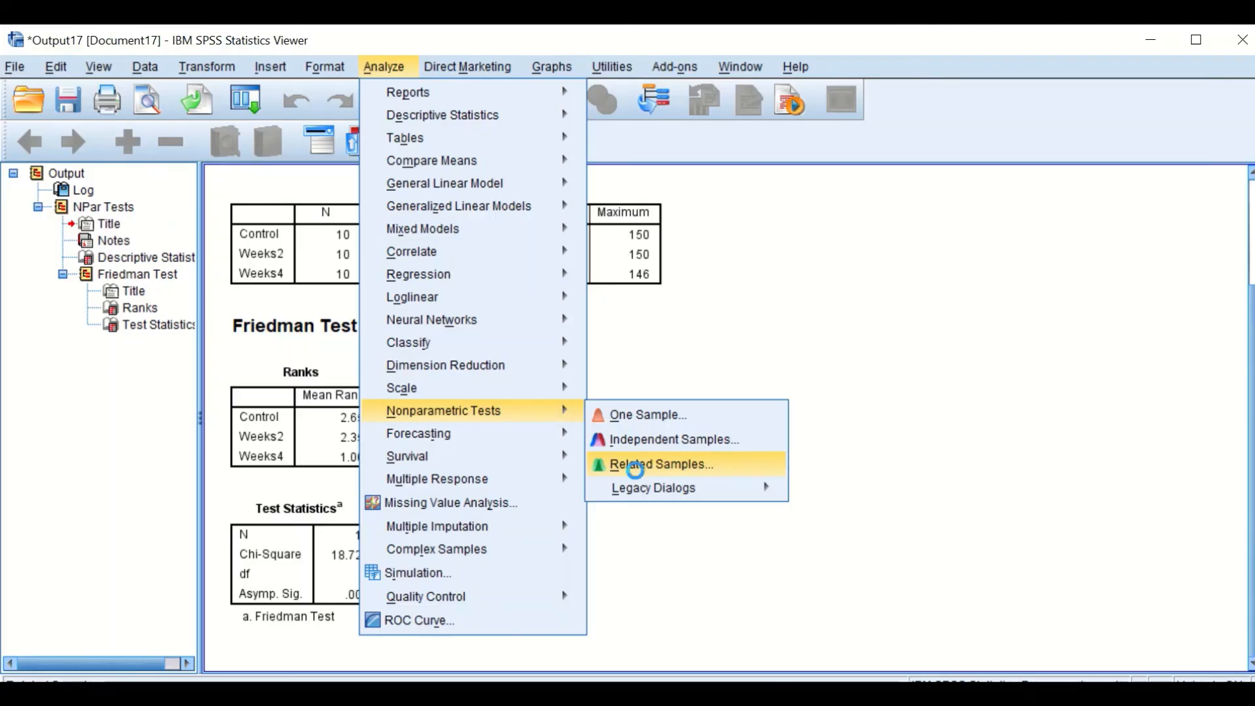
left_click(636, 473)
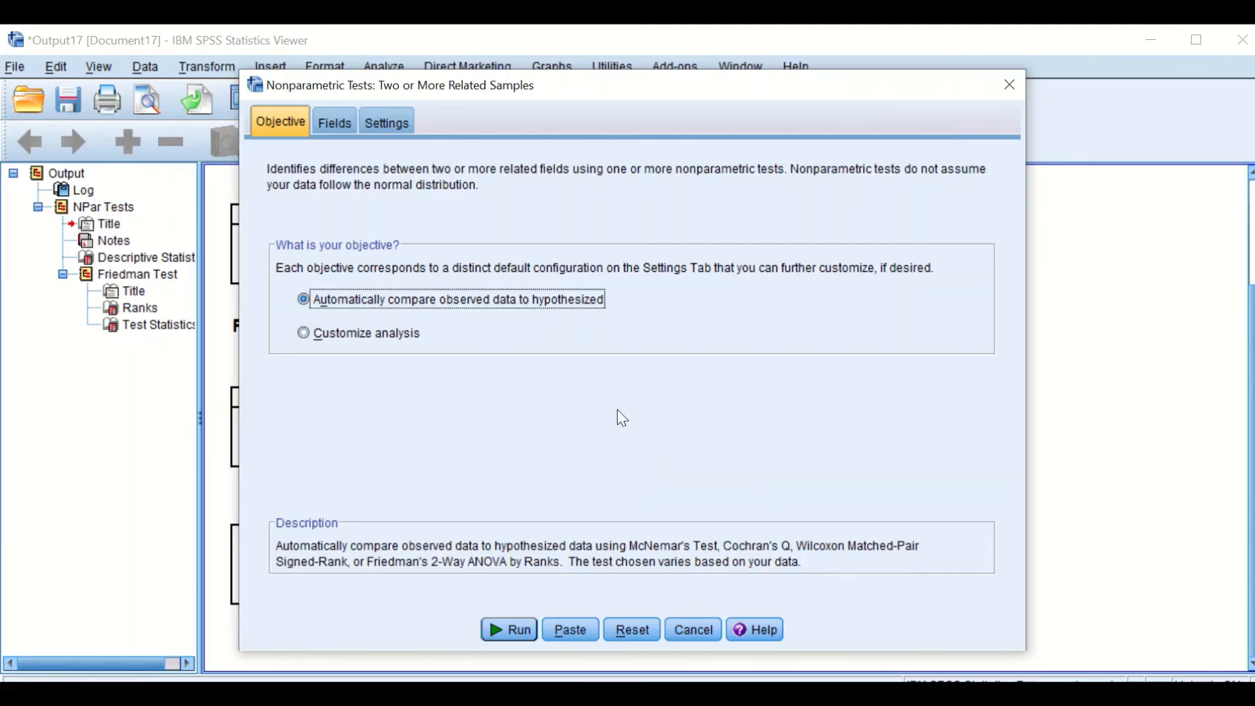
left_click(329, 335)
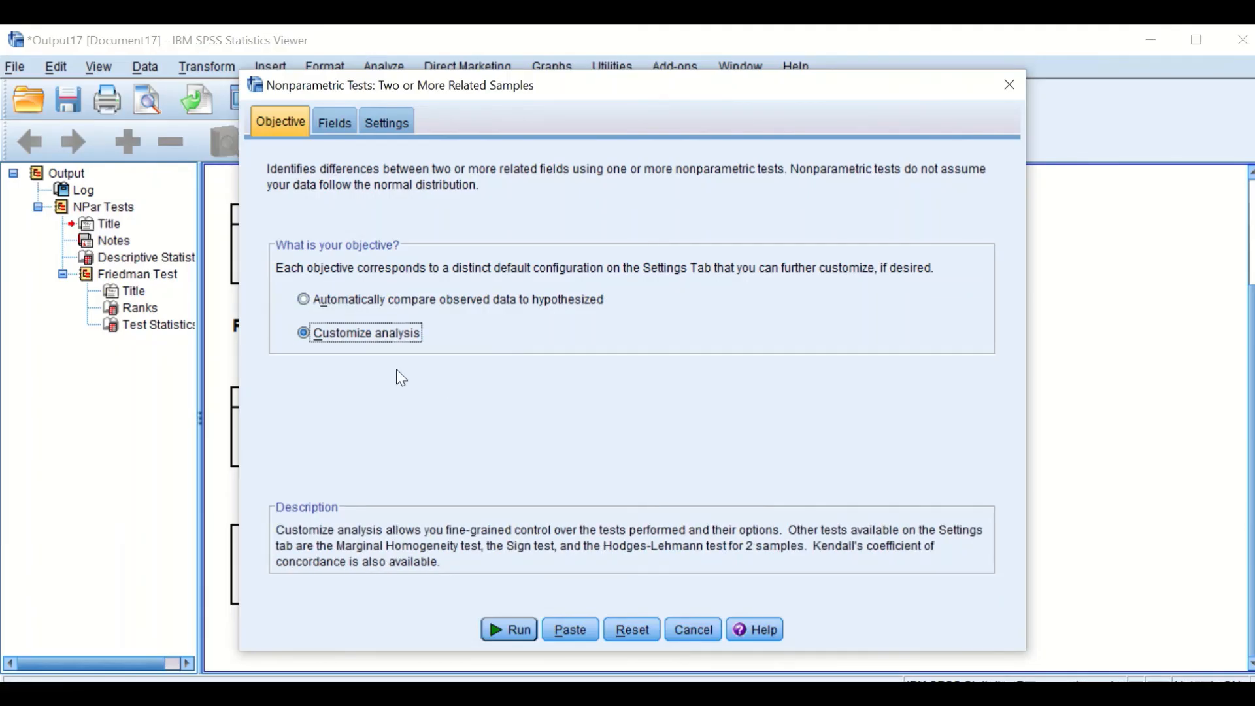
Assign Control, Weeks2 and Weeks4 as the test fields of the related-samples analysis.
left_click(336, 122)
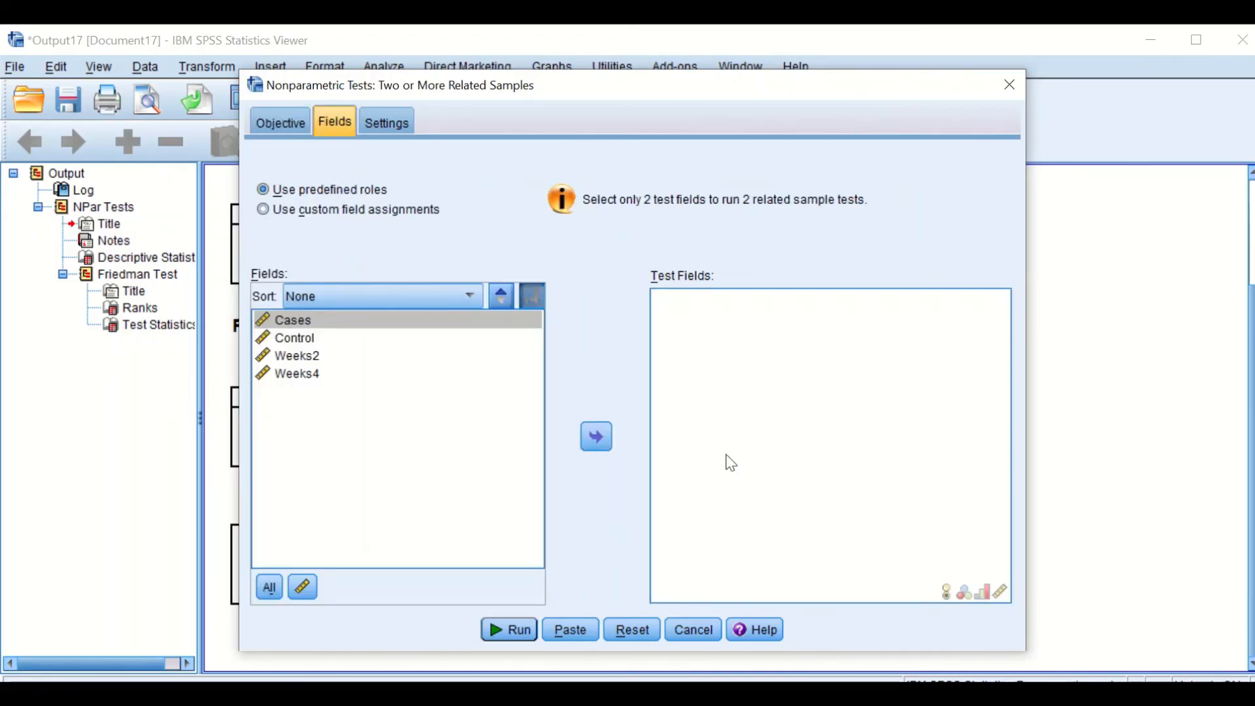
left_click(304, 341)
left_click(296, 358, "ctrl")
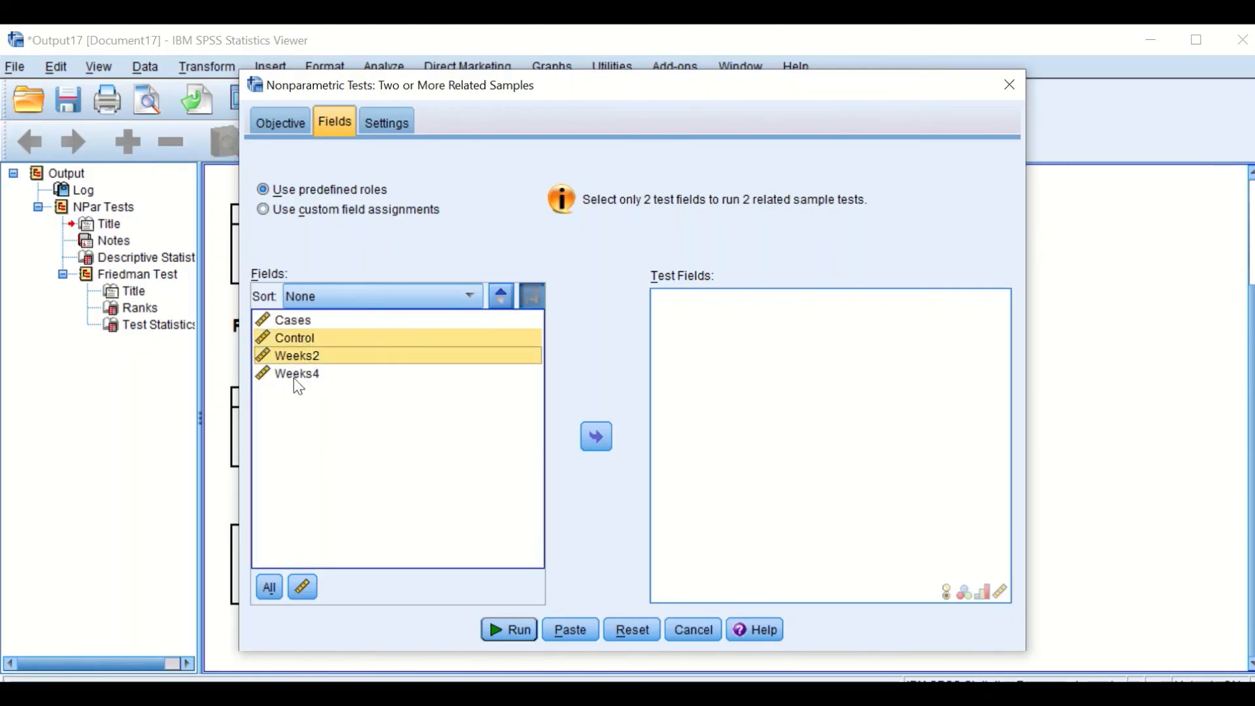
left_click(294, 378, "ctrl")
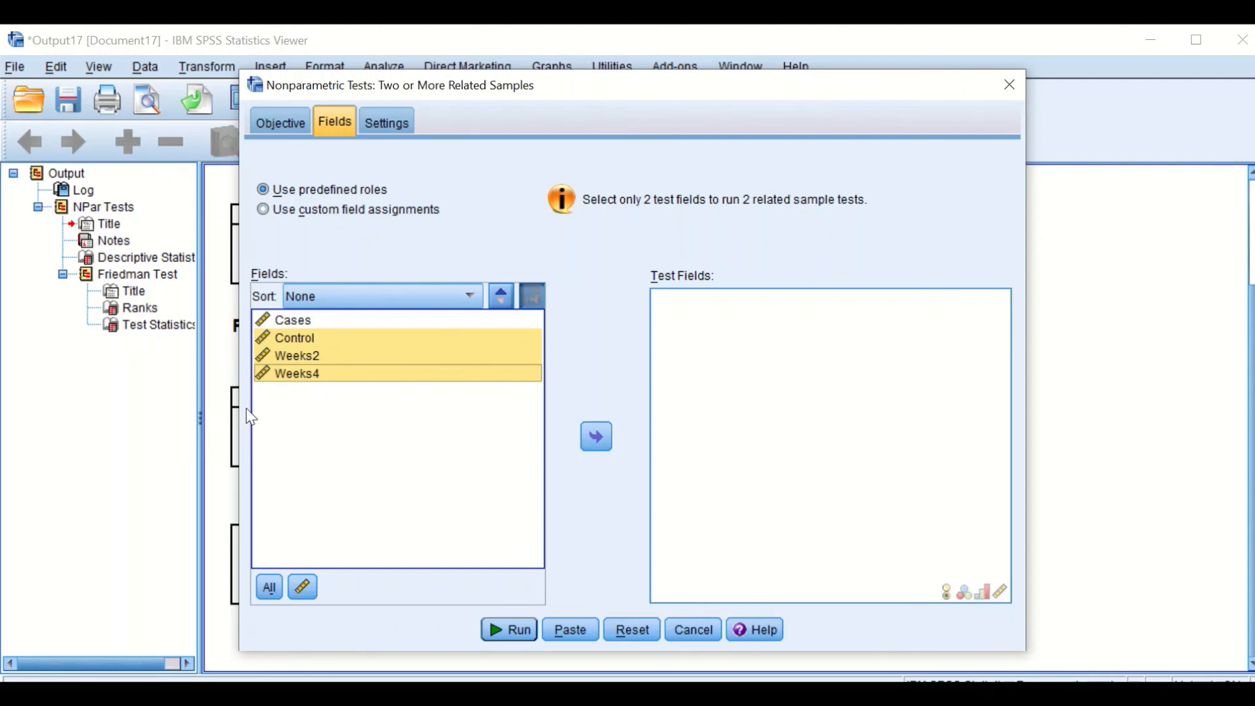
left_click(597, 439)
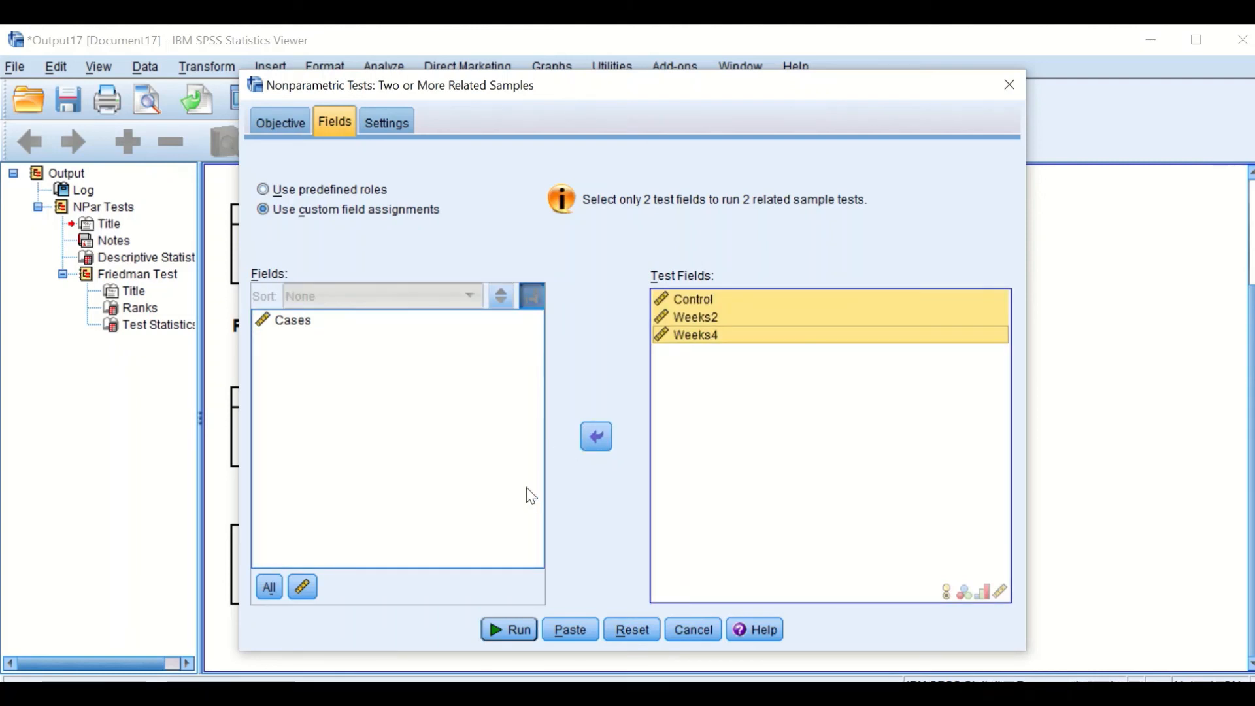
Customize the tests to Friedman's 2-way ANOVA by ranks (k samples) with All pairwise multiple comparisons and run the analysis.
left_click(397, 125)
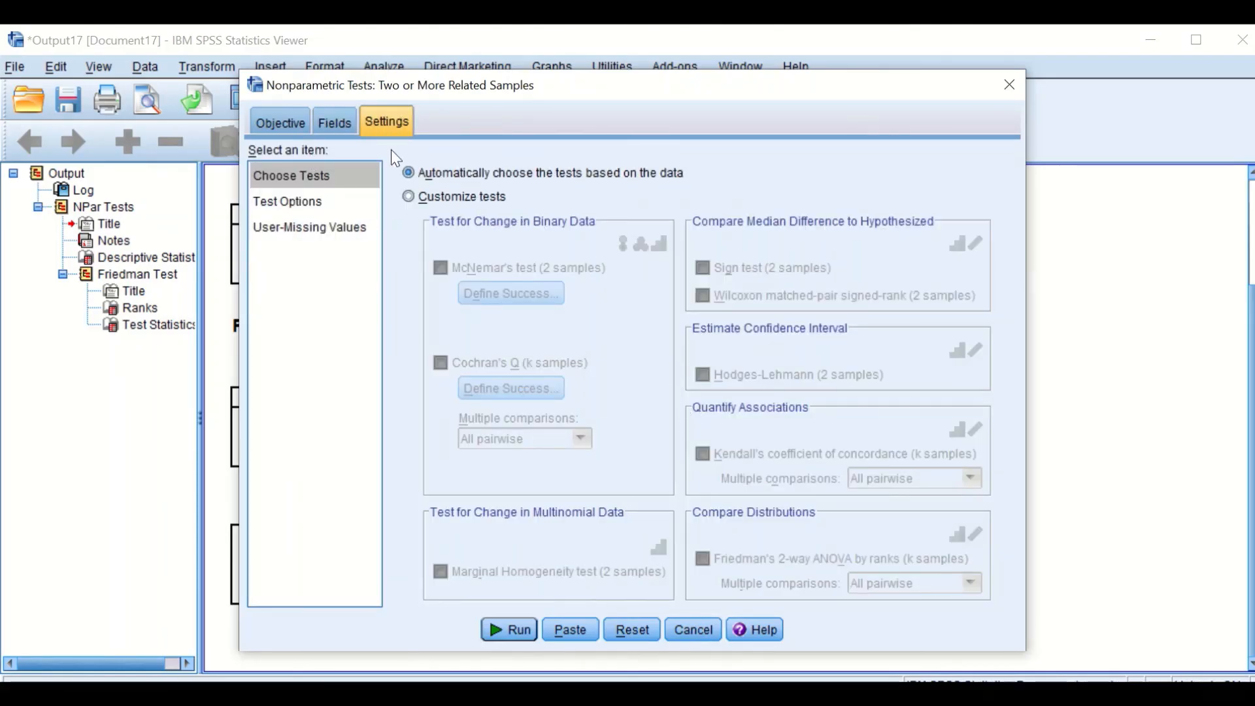
left_click(420, 201)
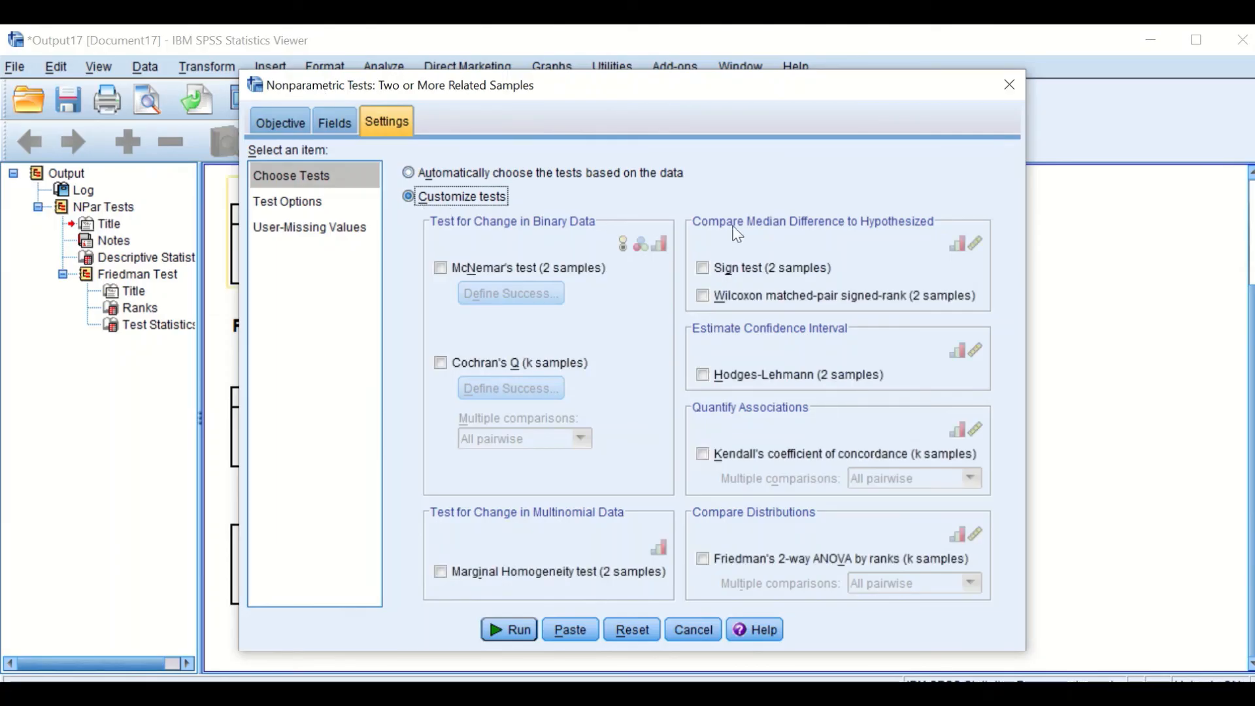
left_click(704, 558)
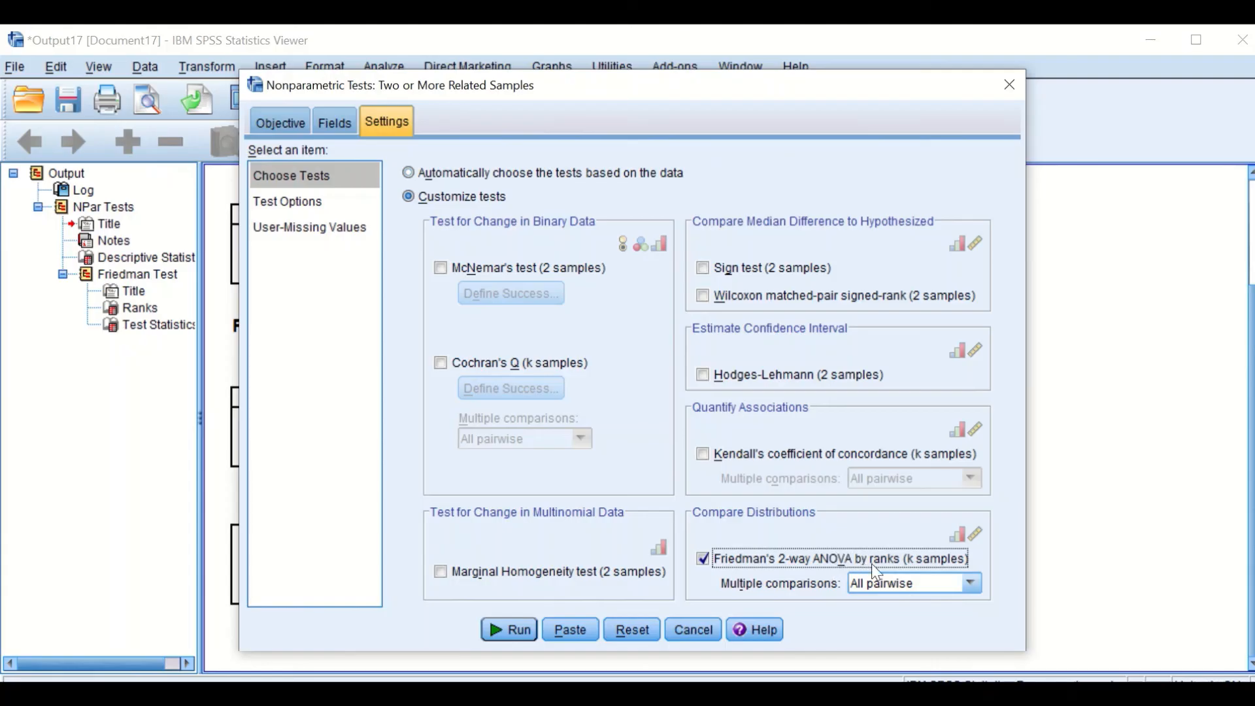
left_click(933, 587)
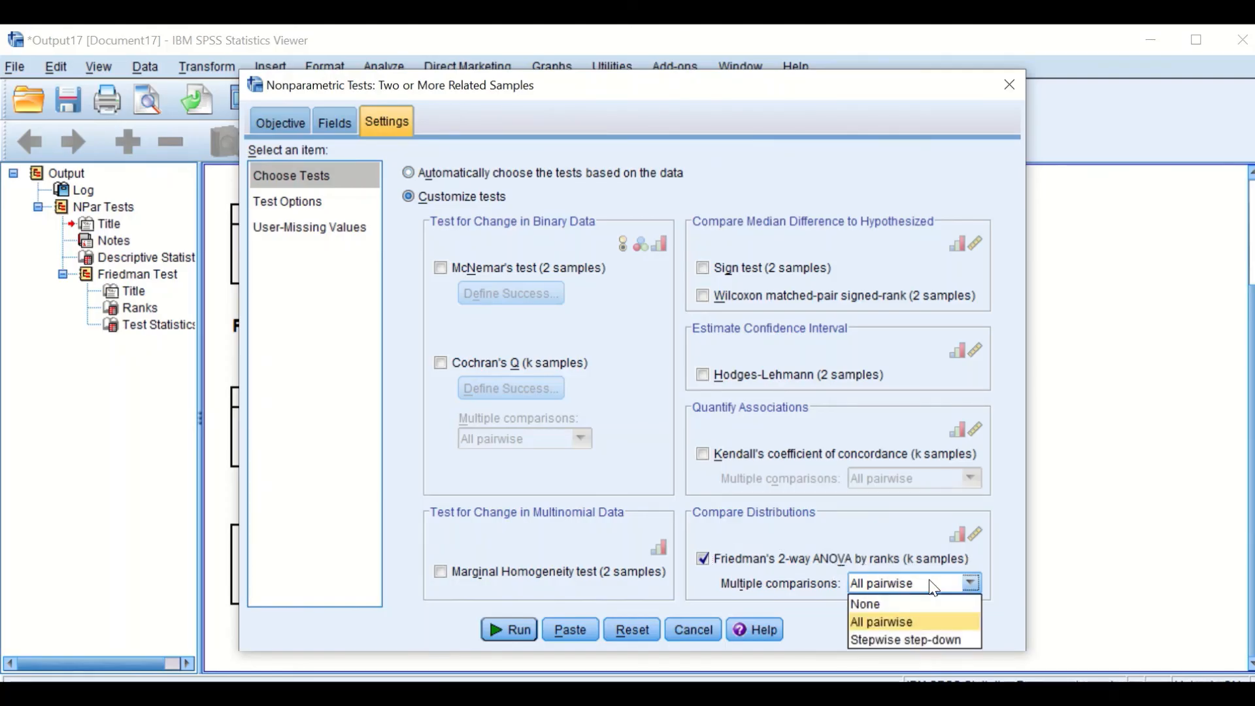
left_click(908, 620)
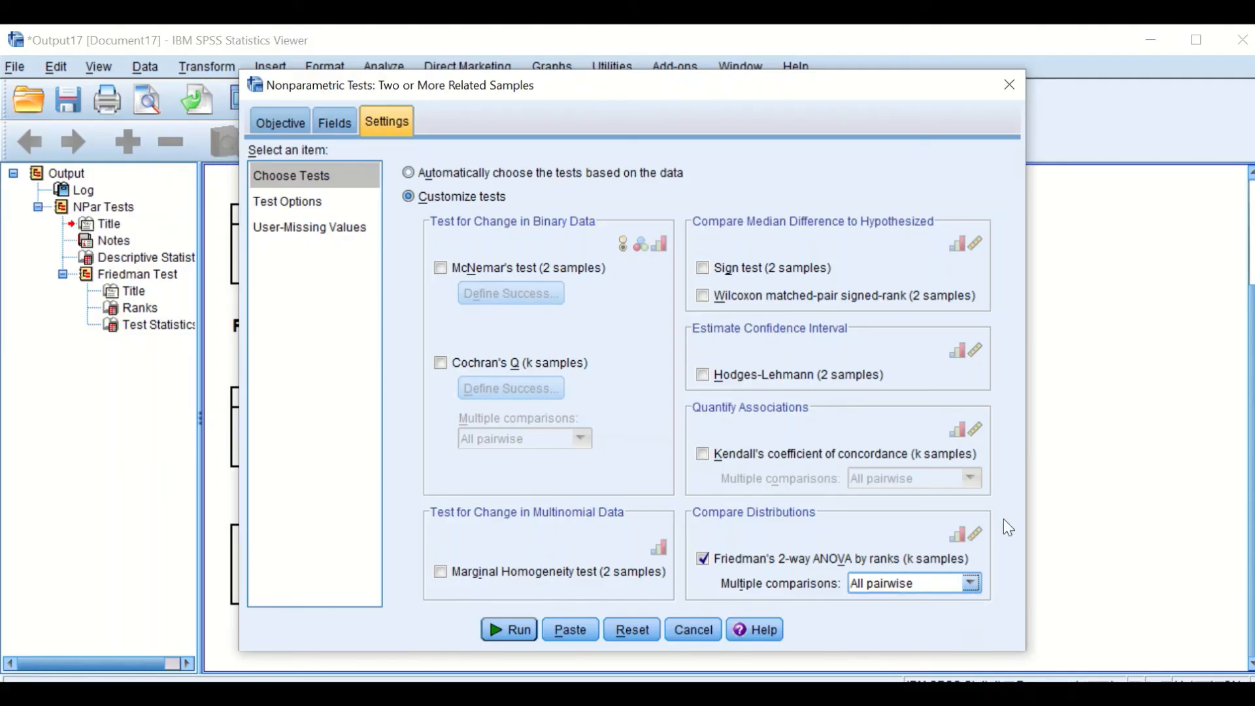
left_click(524, 632)
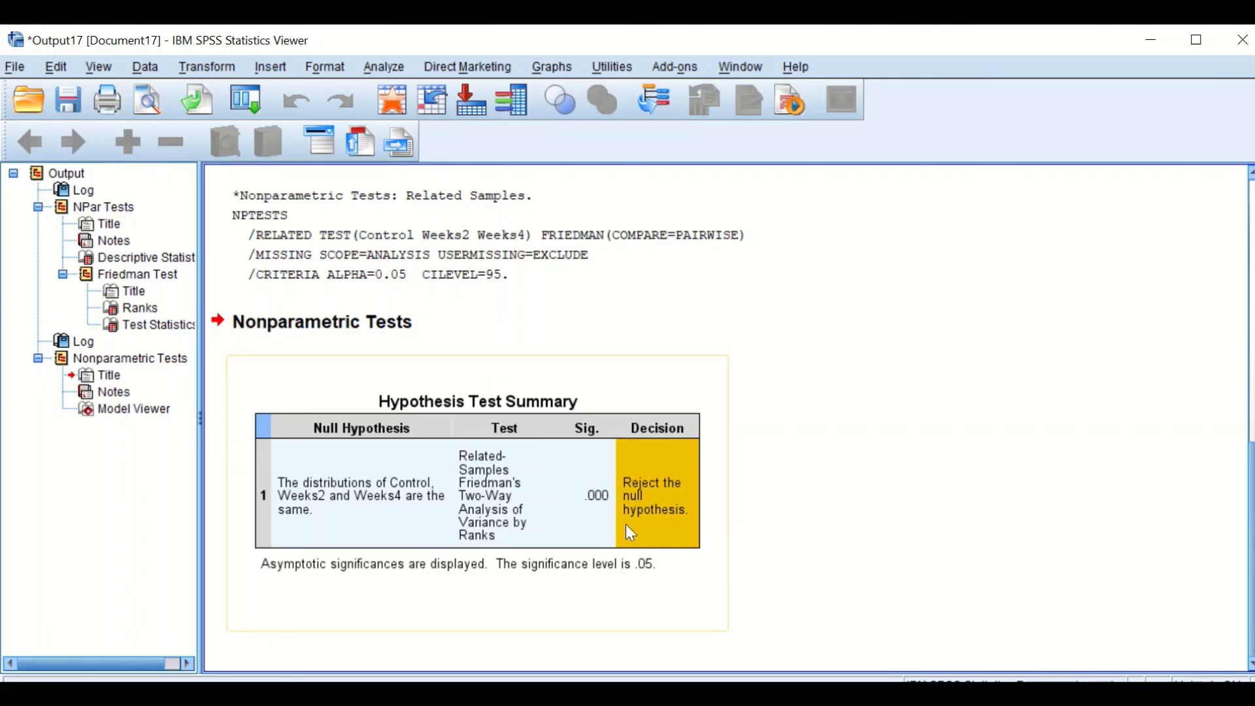
Open the Hypothesis Test Summary in the Model Viewer and examine the Pairwise Comparisons graph and table for the Friedman test.
left_click(578, 507)
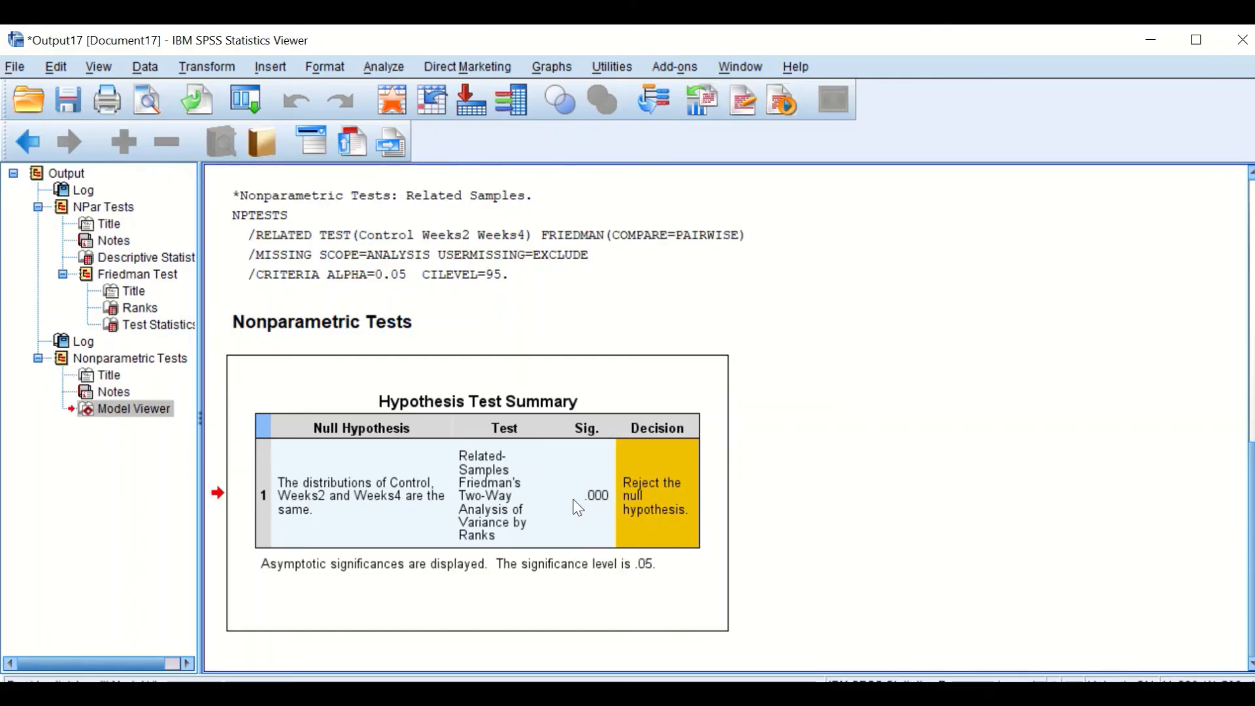
double_click(575, 507)
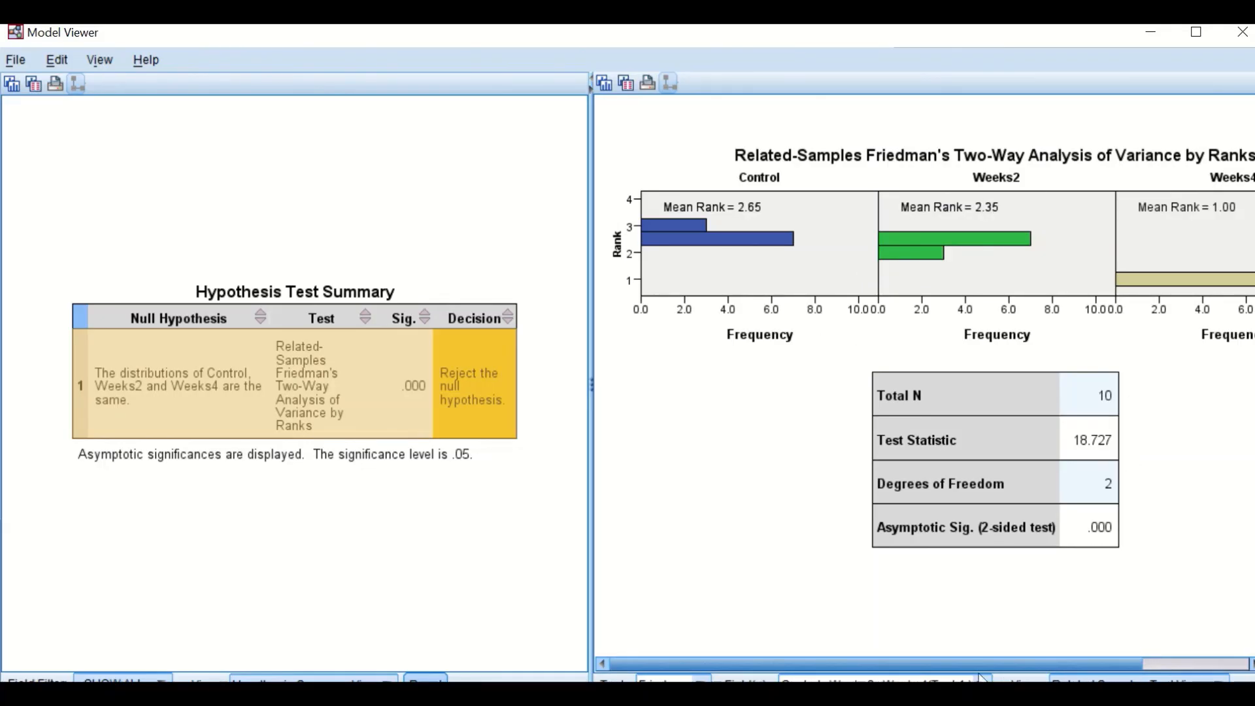
left_click(1215, 681)
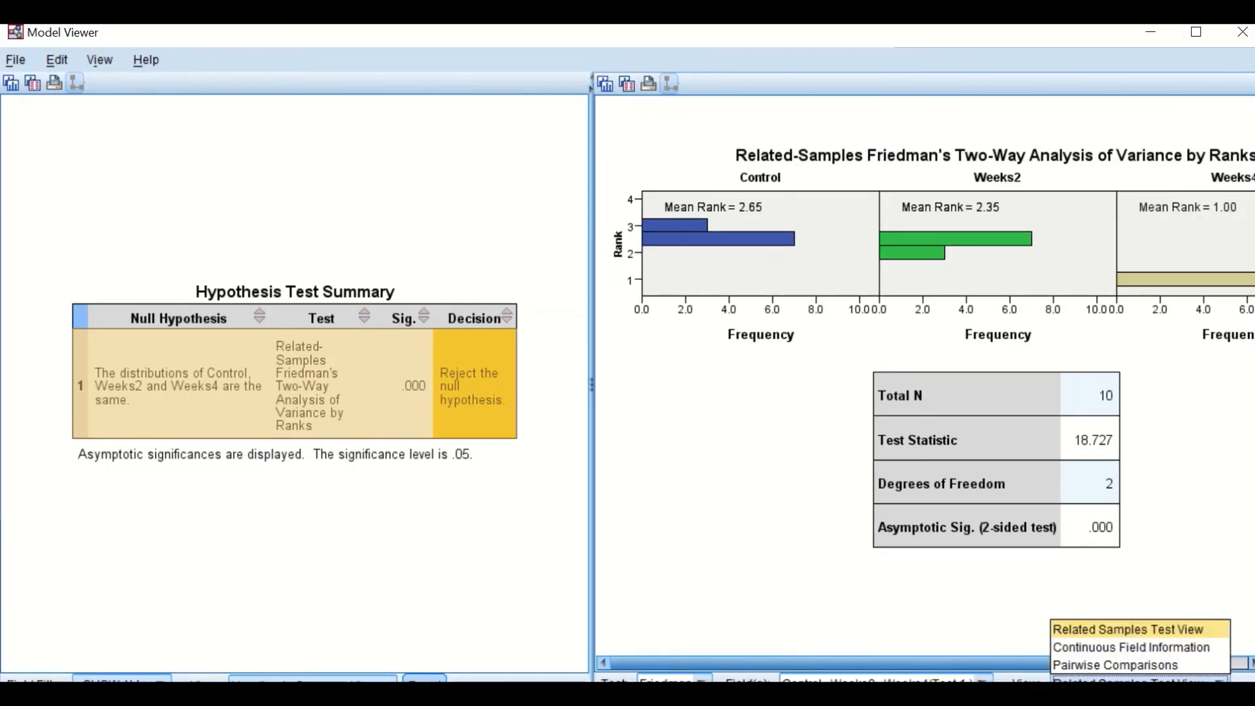
left_click(1163, 665)
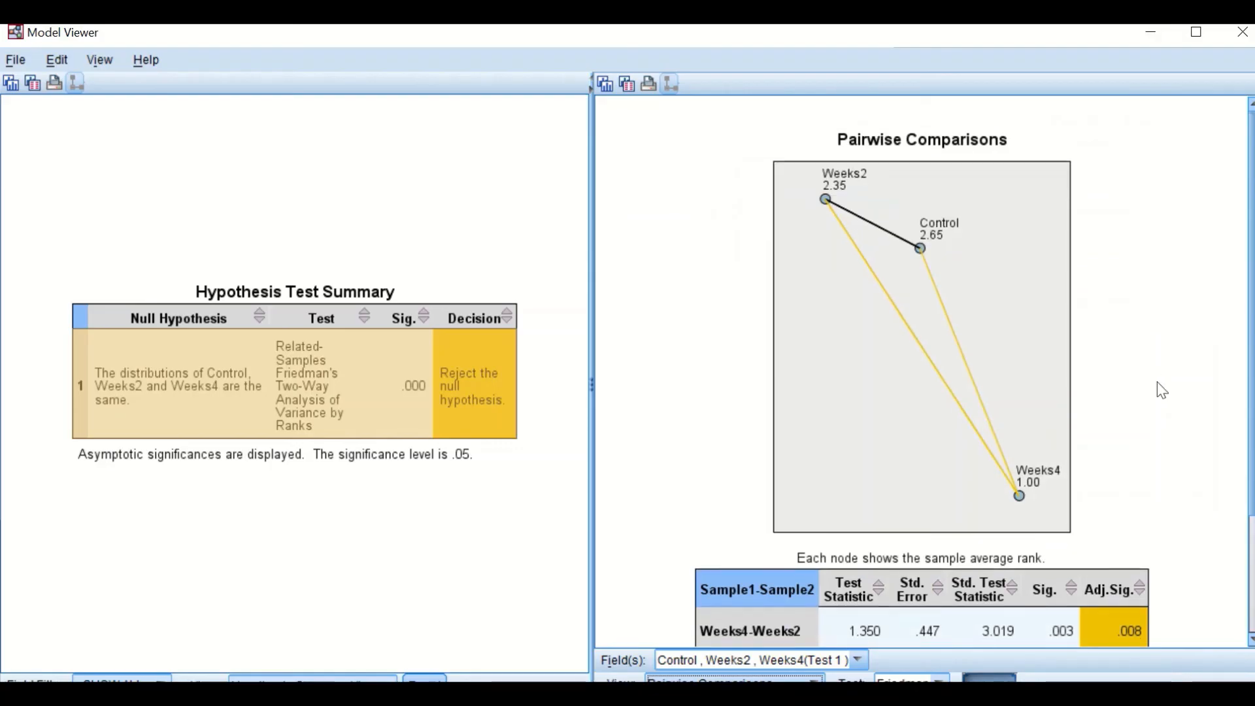
scroll(1166, 406, "down", 1)
scroll(1165, 407, "down", 4)
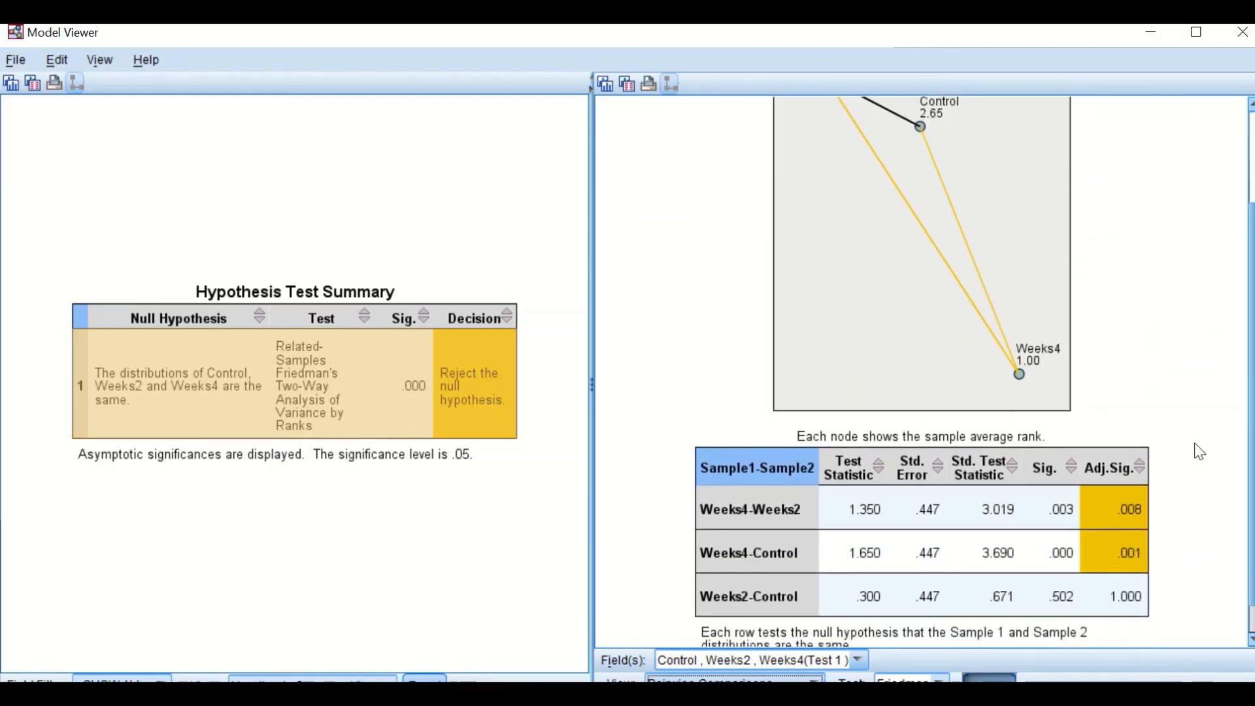
scroll(1197, 472, "down", 1)
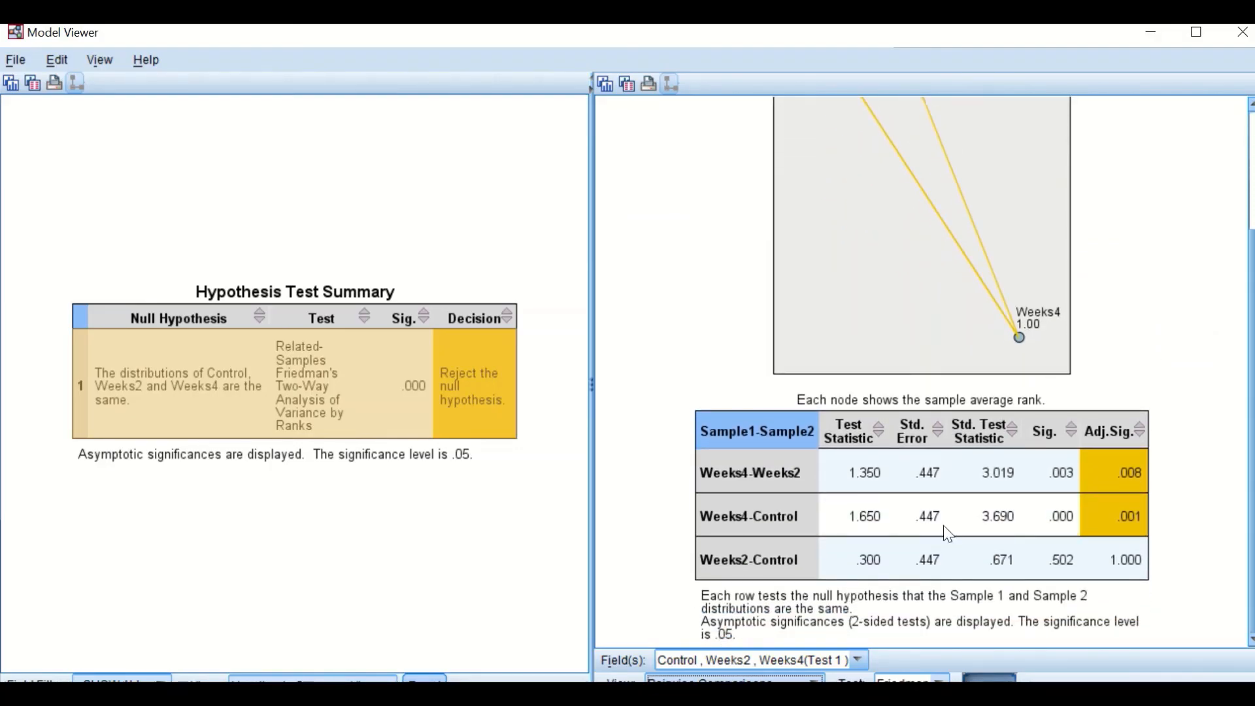